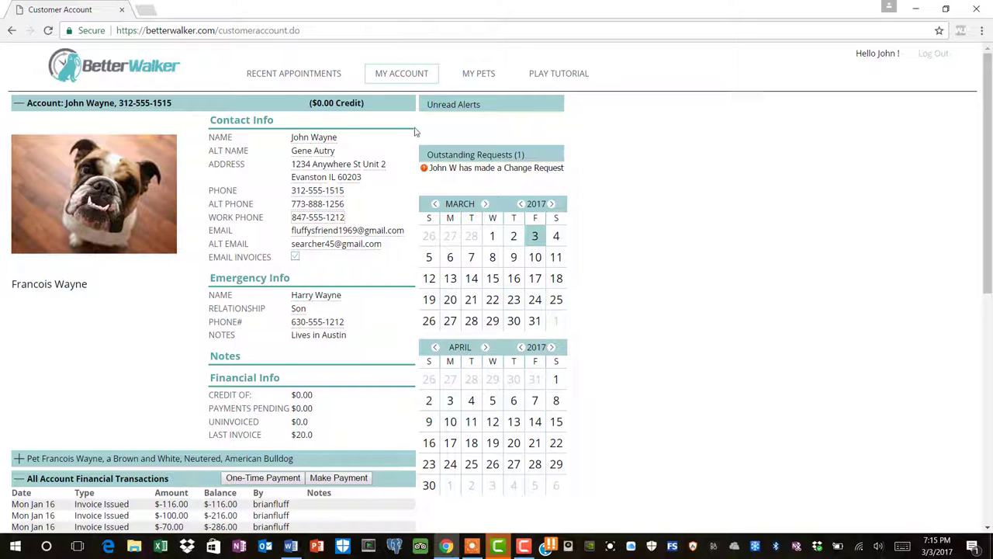
# - Look over the pet's recent appointments and walker notes from the last 7 days, and return to the account page
pyautogui.click(298, 83)
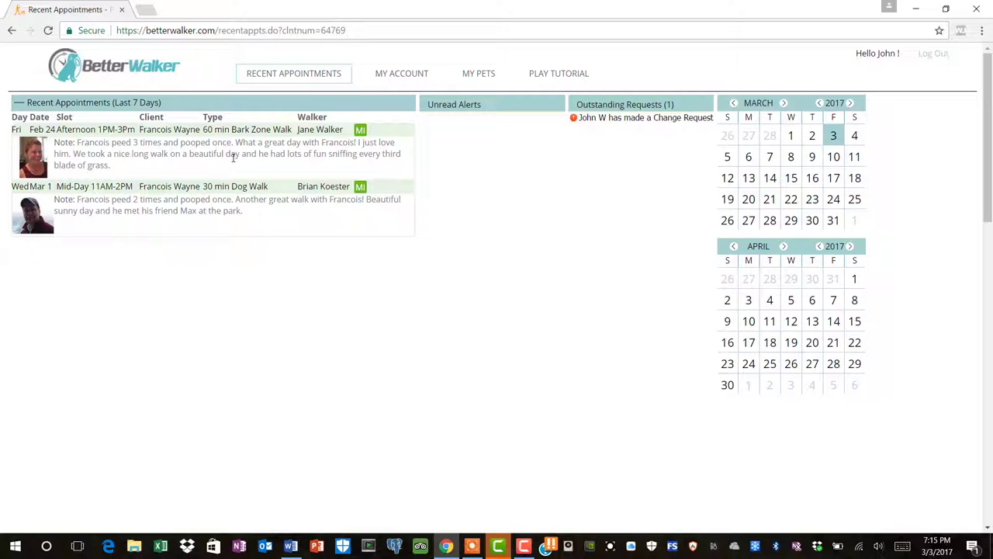
pyautogui.click(417, 76)
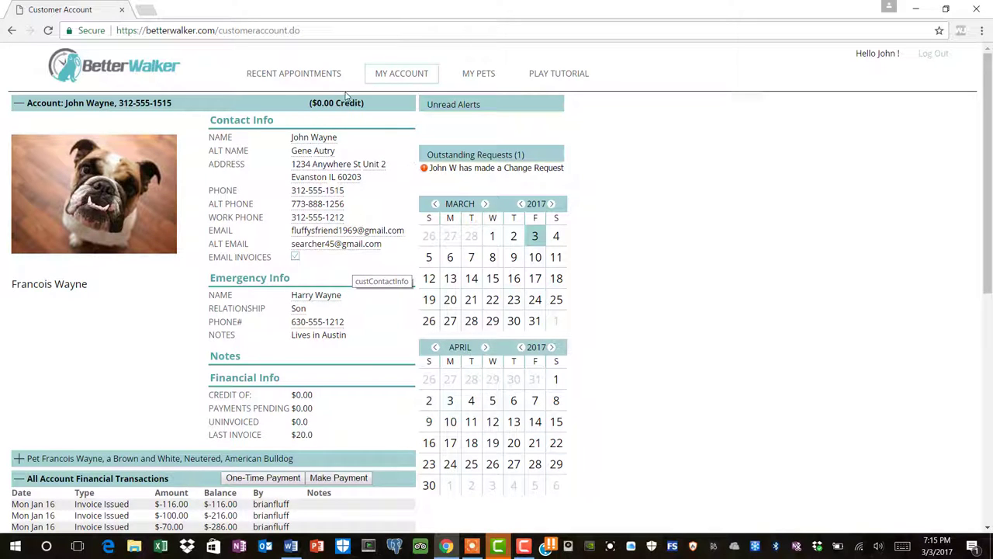
pyautogui.moveTo(277, 100)
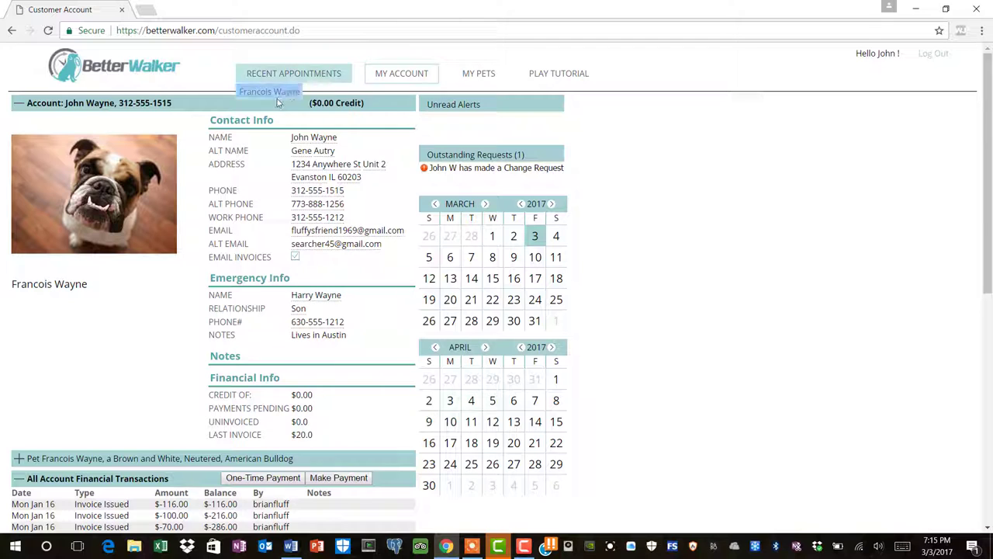
# - Replace the customer's main phone number in the contact info with a new one, save it and acknowledge the approval notice
pyautogui.click(311, 193)
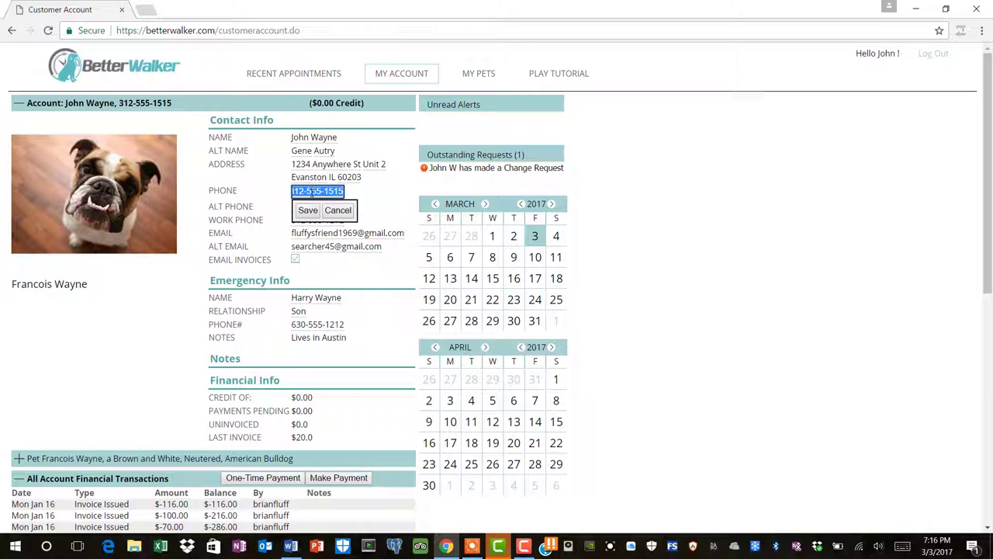
pyautogui.write('885-')
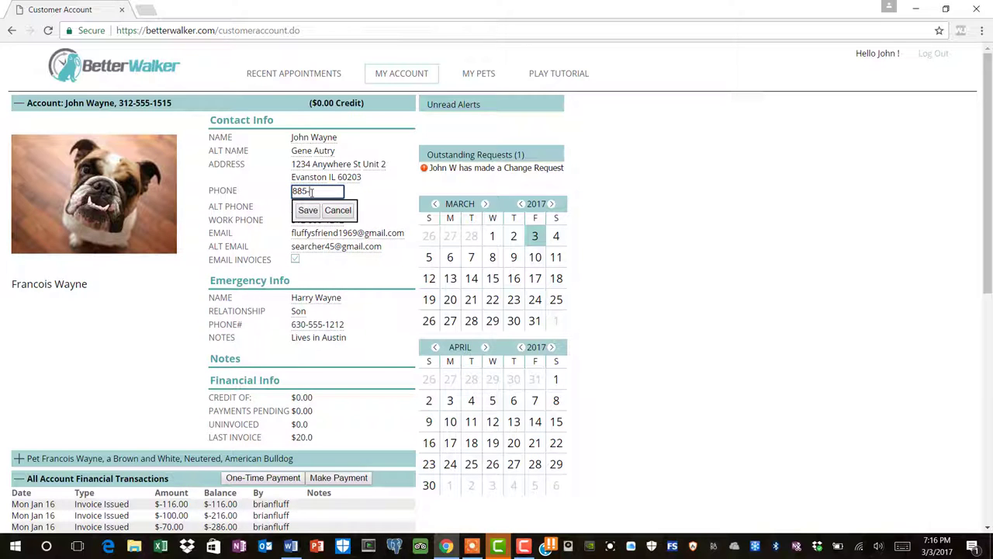
pyautogui.write('555-1212')
pyautogui.click(308, 211)
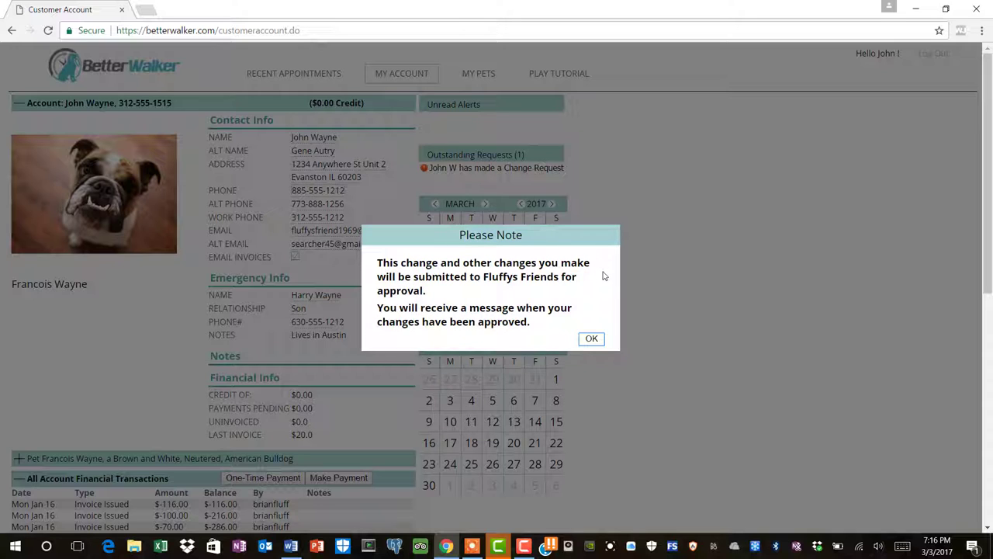
pyautogui.click(589, 339)
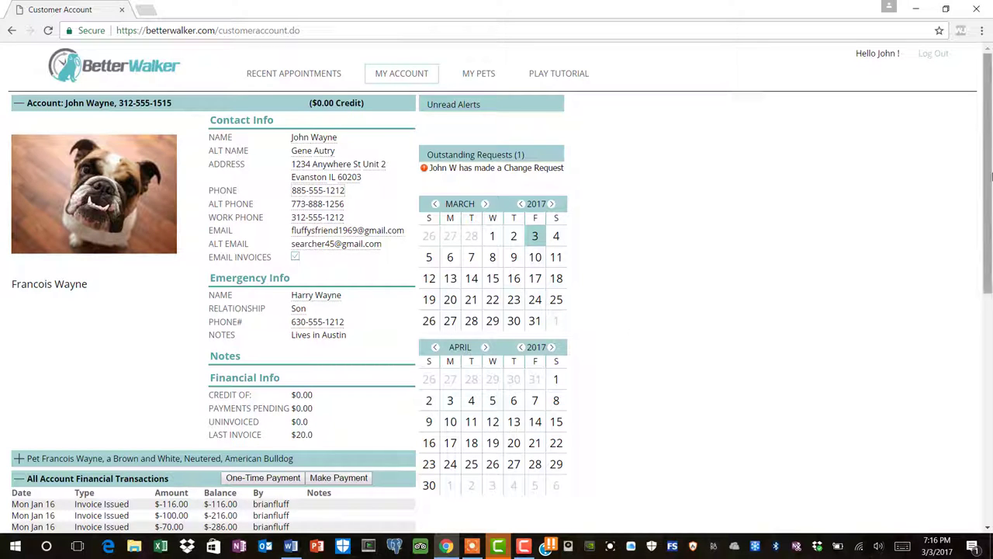
# - Inspect the one-time payment form and the new payment method form, closing both without submitting anything
pyautogui.moveTo(989, 113); pyautogui.dragTo(989, 241)
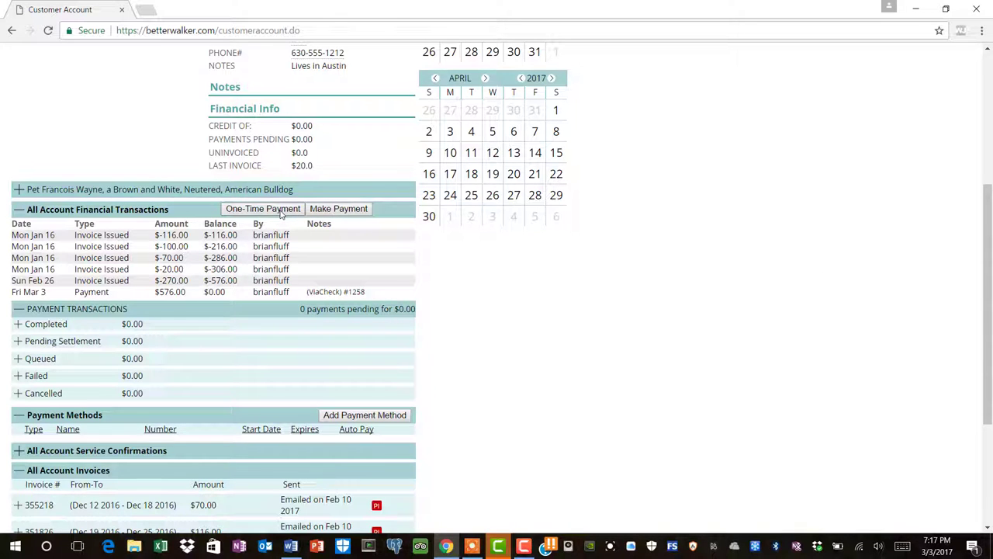
pyautogui.click(281, 211)
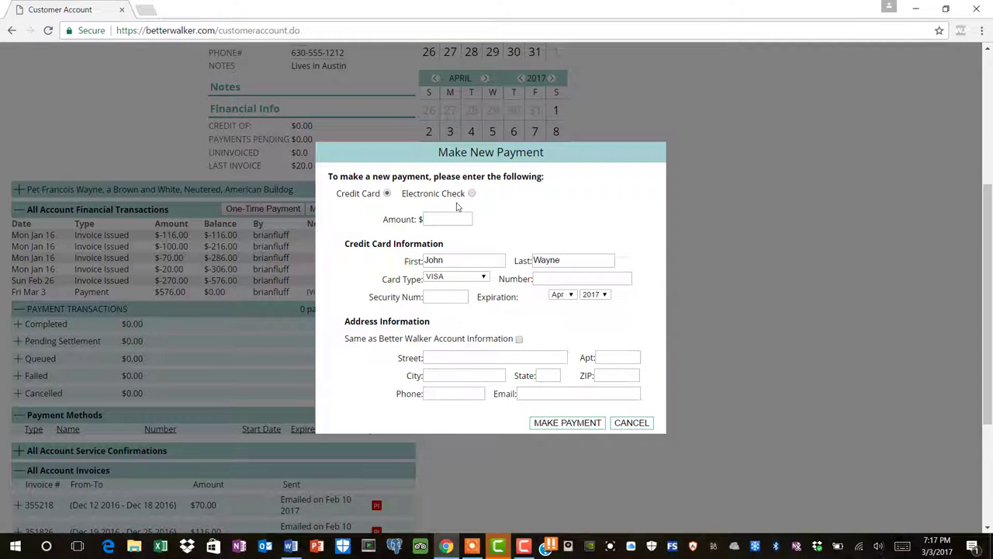
pyautogui.click(561, 425)
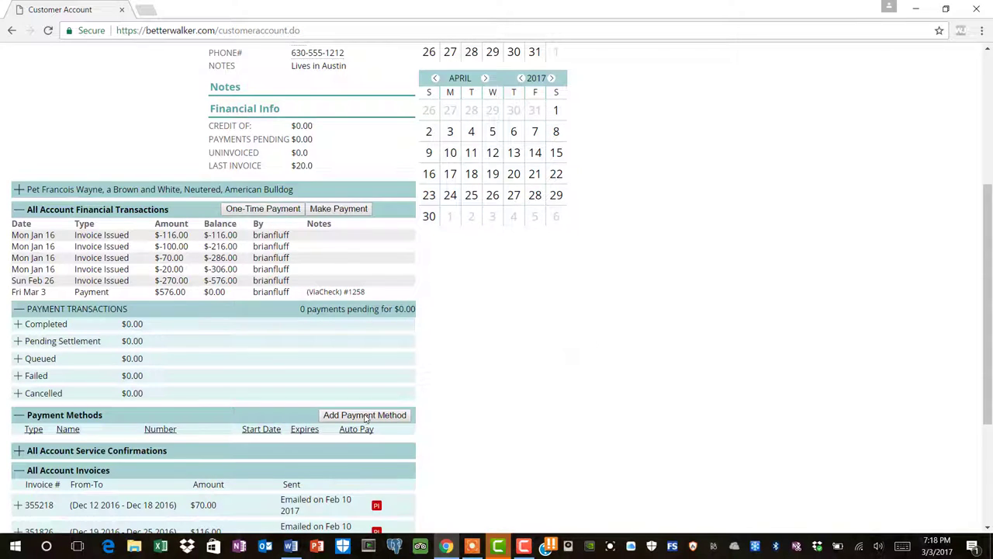
pyautogui.click(364, 415)
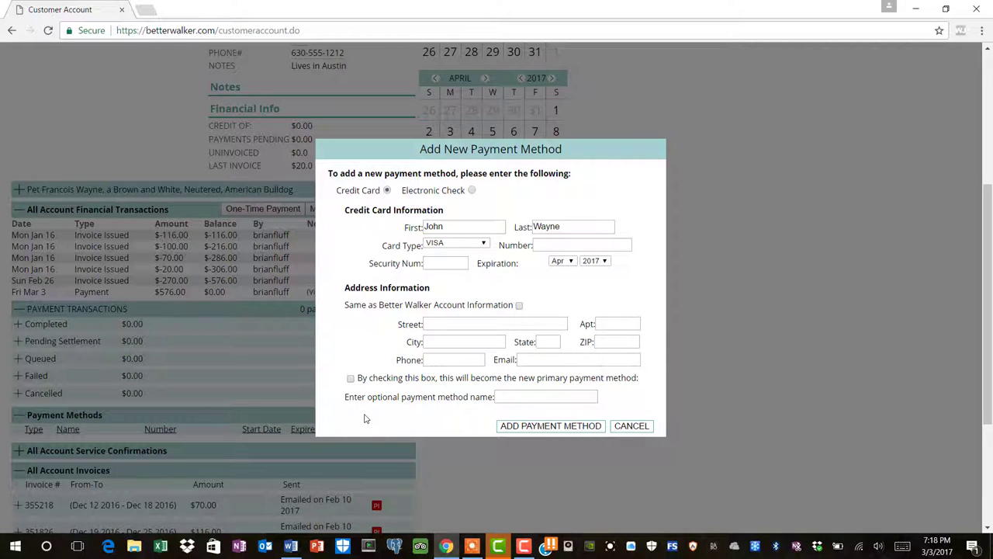
pyautogui.click(634, 426)
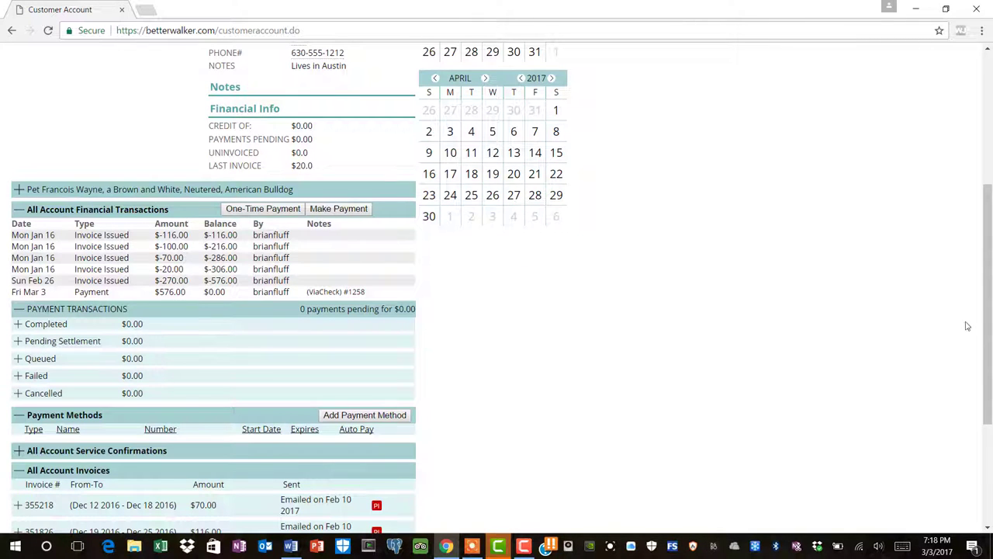
# - Review the account's list of invoices, including their periods, amounts and sent status
pyautogui.scroll(-2, 990, 271)
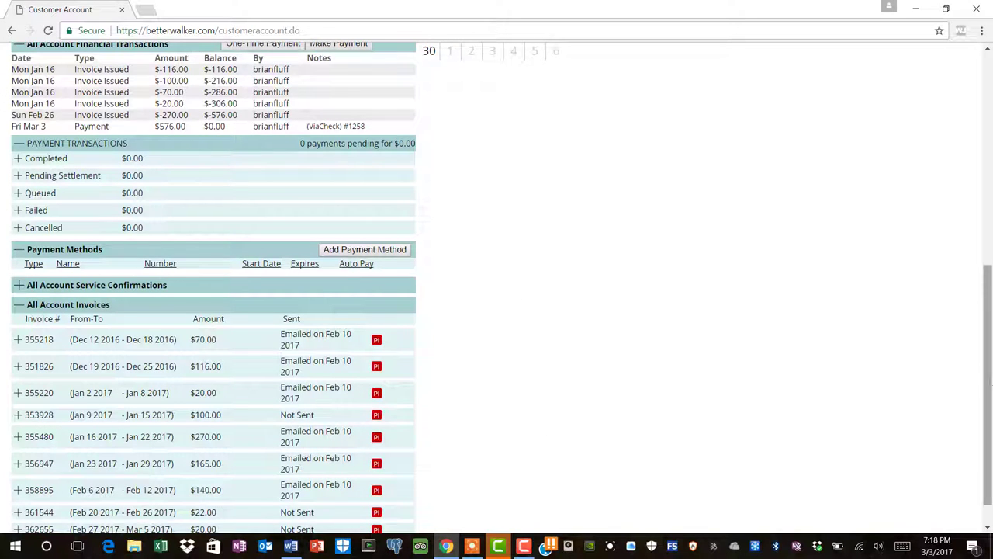
pyautogui.scroll(2, 988, 332)
pyautogui.moveTo(988, 331); pyautogui.dragTo(985, 152)
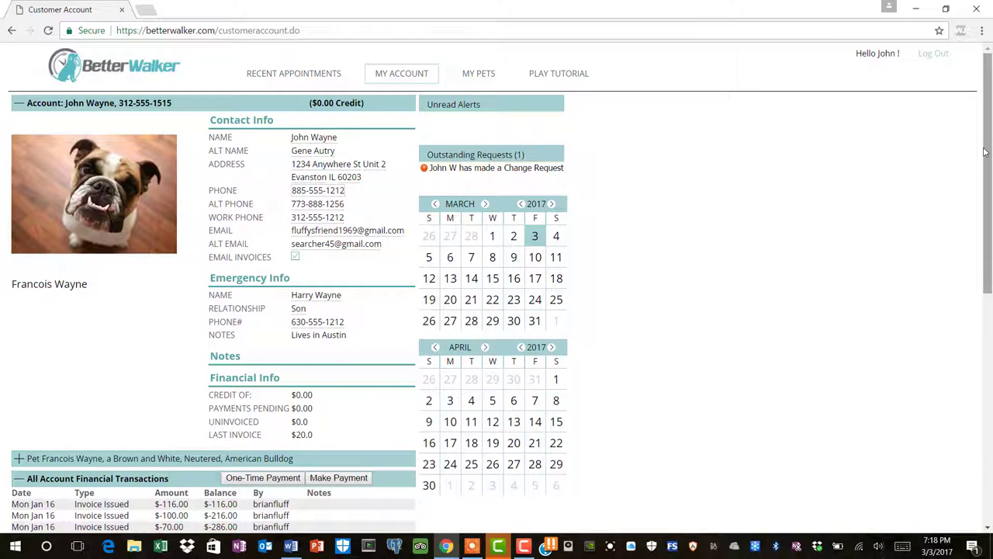
# - Add "Give a treat at end of walk" to the end of the pet's notes, save the change and acknowledge the notice
pyautogui.click(472, 78)
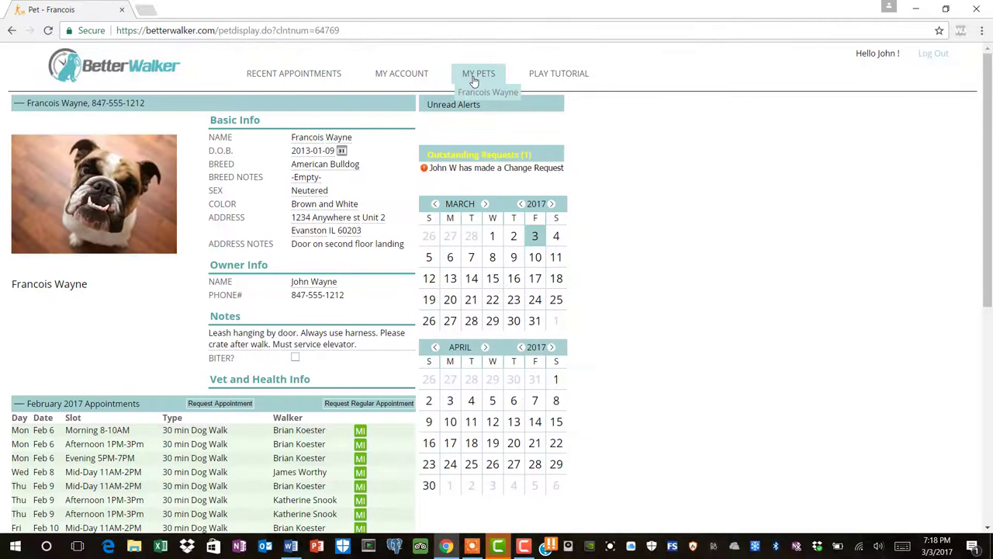
pyautogui.moveTo(990, 99); pyautogui.dragTo(990, 119)
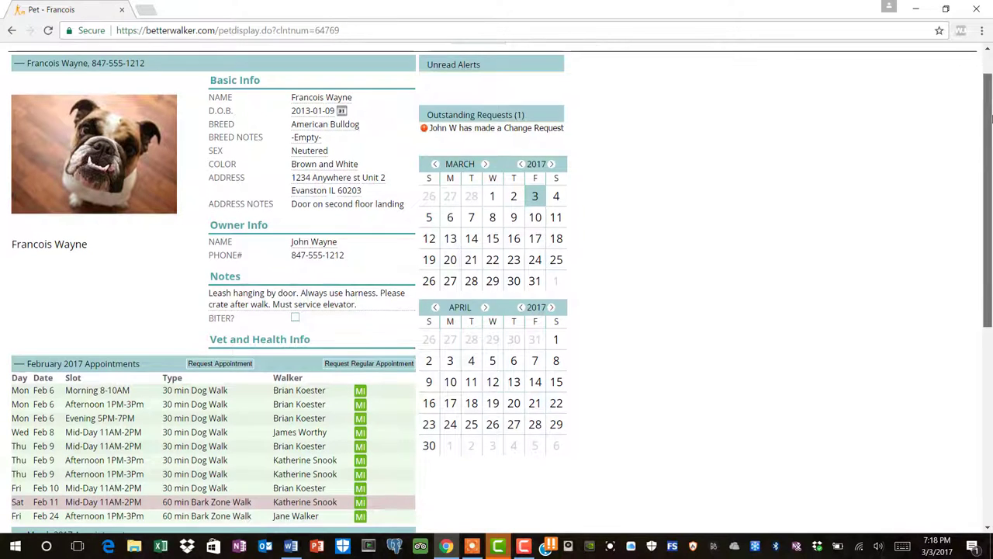
pyautogui.click(337, 299)
pyautogui.click(299, 305)
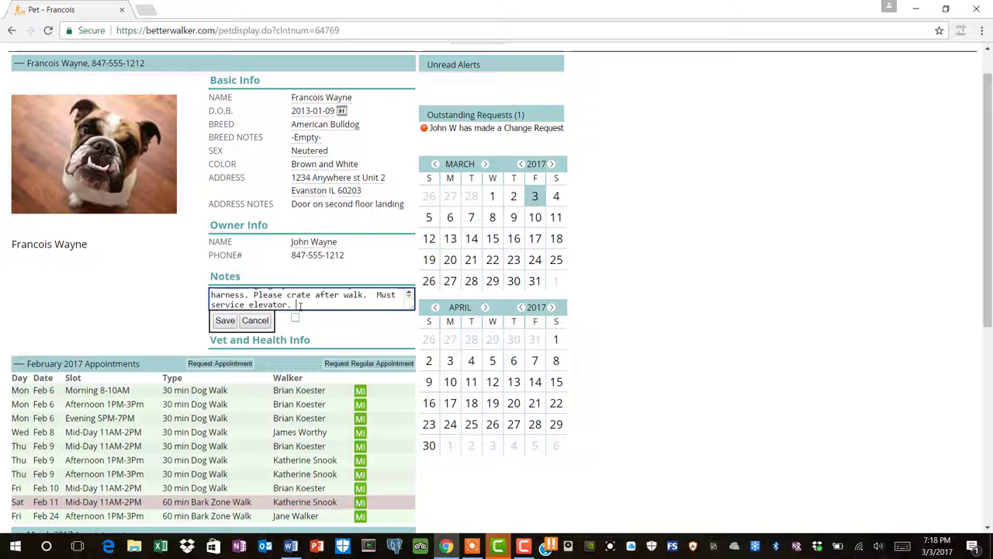
pyautogui.write('T')
pyautogui.write('Go')
pyautogui.write('ive')
pyautogui.write(' a treat at')
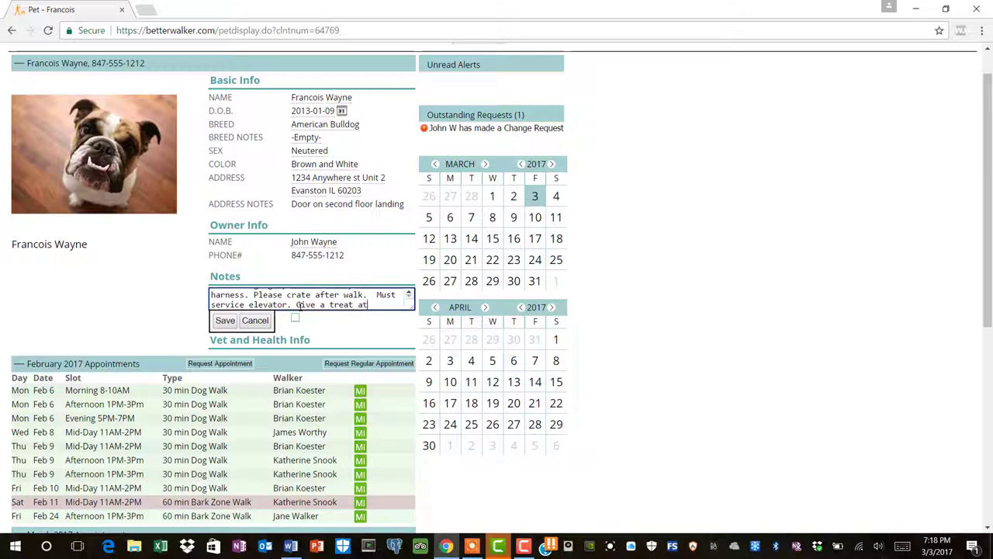
pyautogui.write(' end of walk')
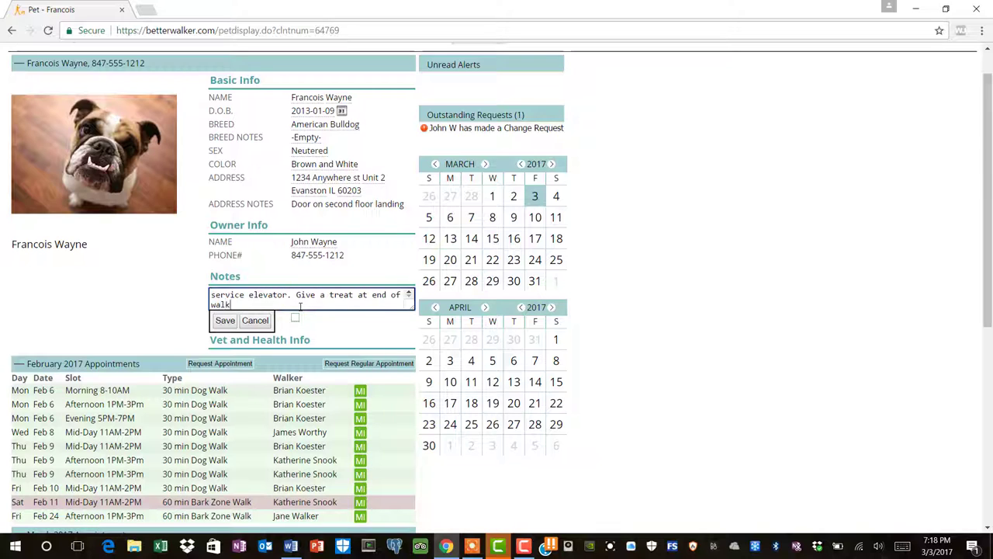
pyautogui.click(221, 320)
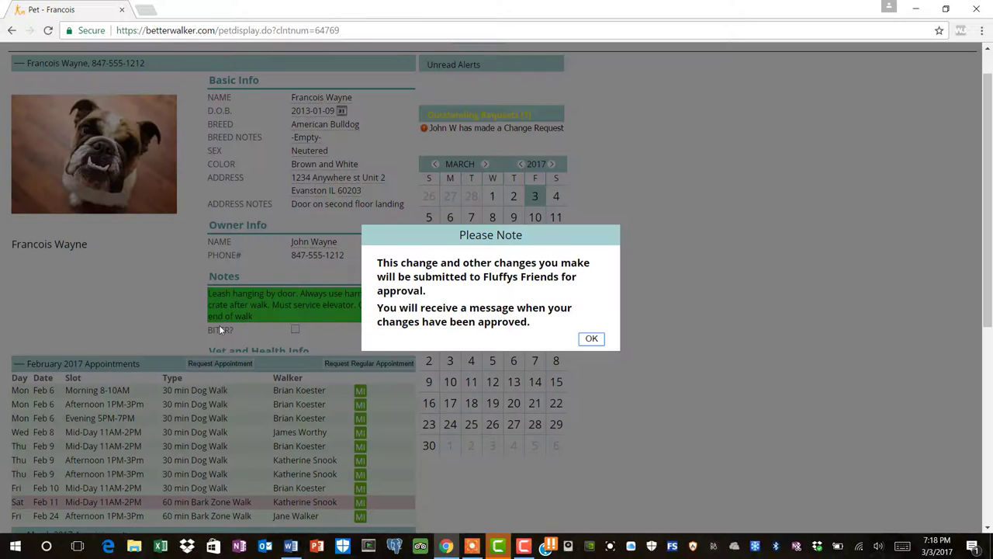
pyautogui.click(591, 339)
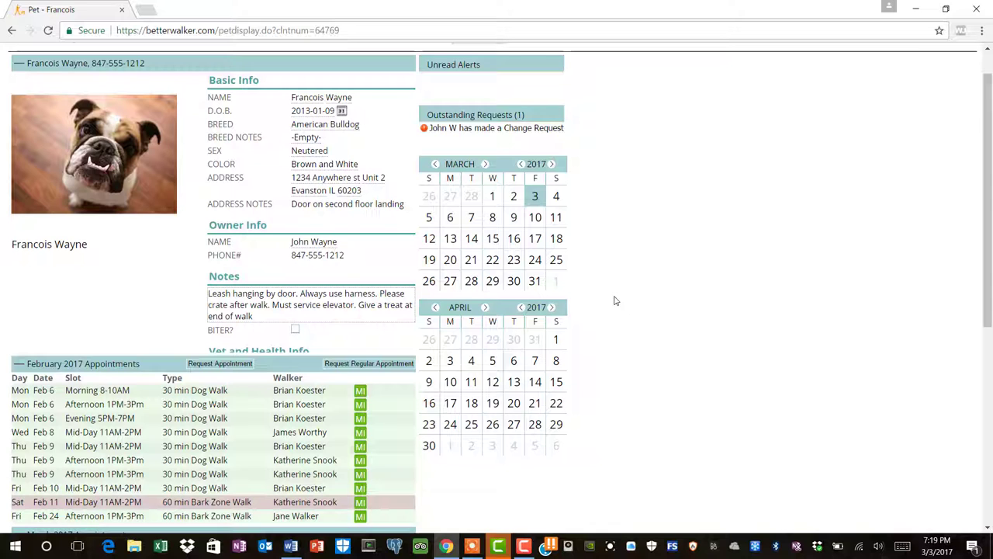
# - Open the pet's April 2017 appointment calendar and select April 4, 5 and 6
pyautogui.moveTo(990, 193); pyautogui.dragTo(991, 200)
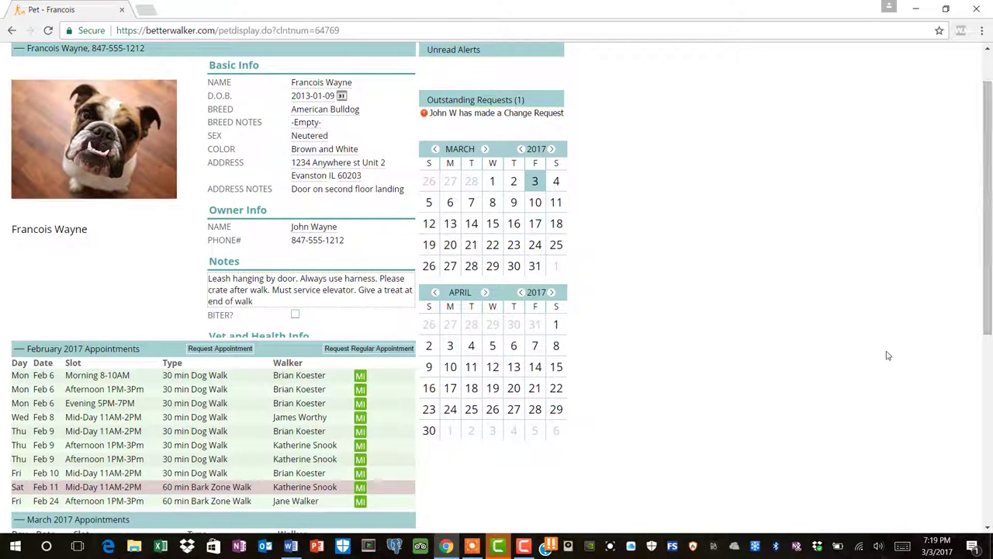
pyautogui.click(513, 388)
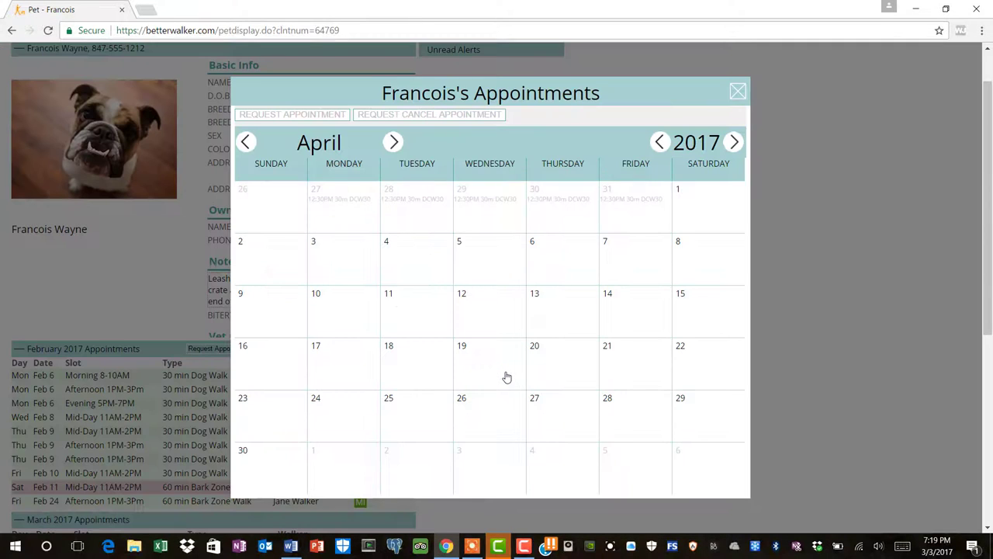
pyautogui.click(409, 263)
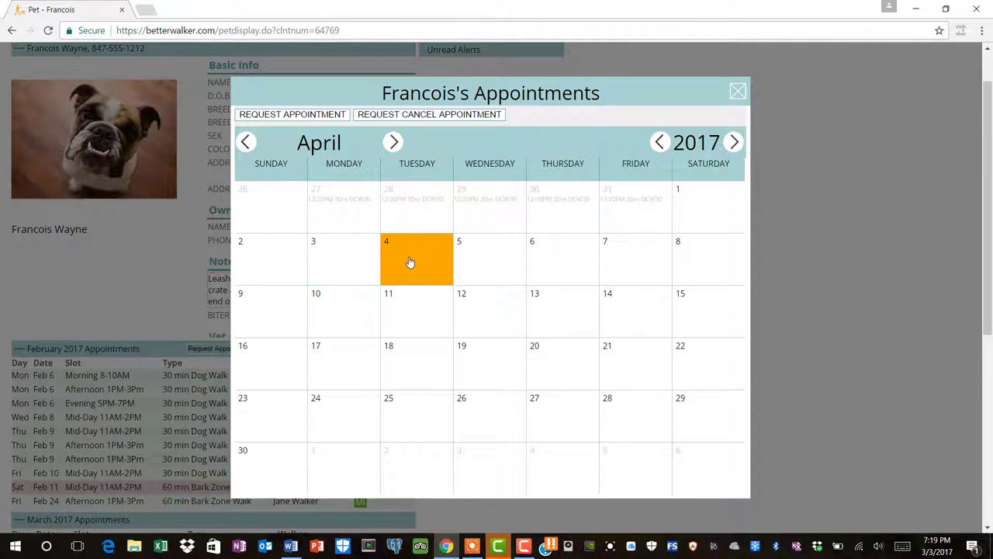
pyautogui.click(499, 271)
pyautogui.click(539, 270)
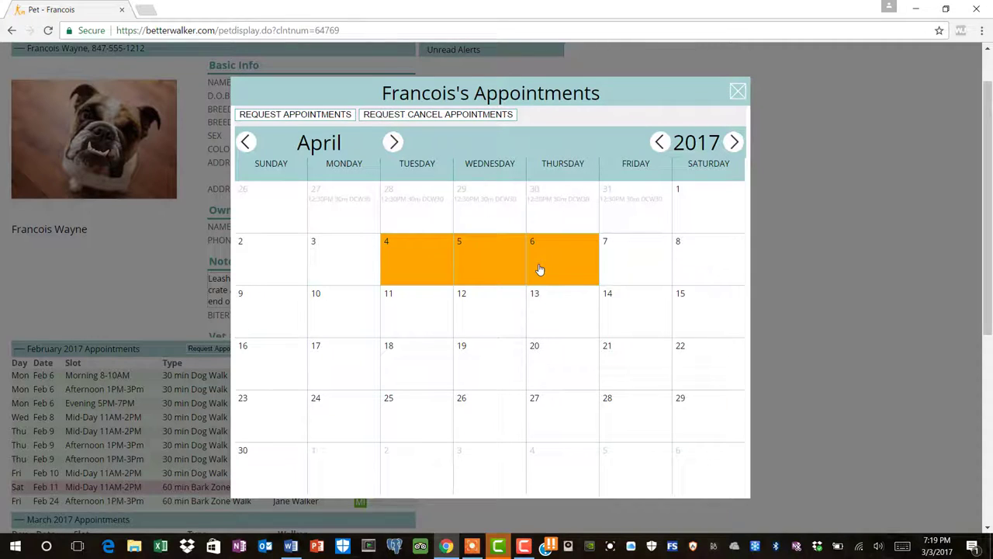
# - Request a 30 min DC Walk in the Afternoon 1PM-3Pm slot for the selected days, acknowledge the submission and close the calendar
pyautogui.click(315, 116)
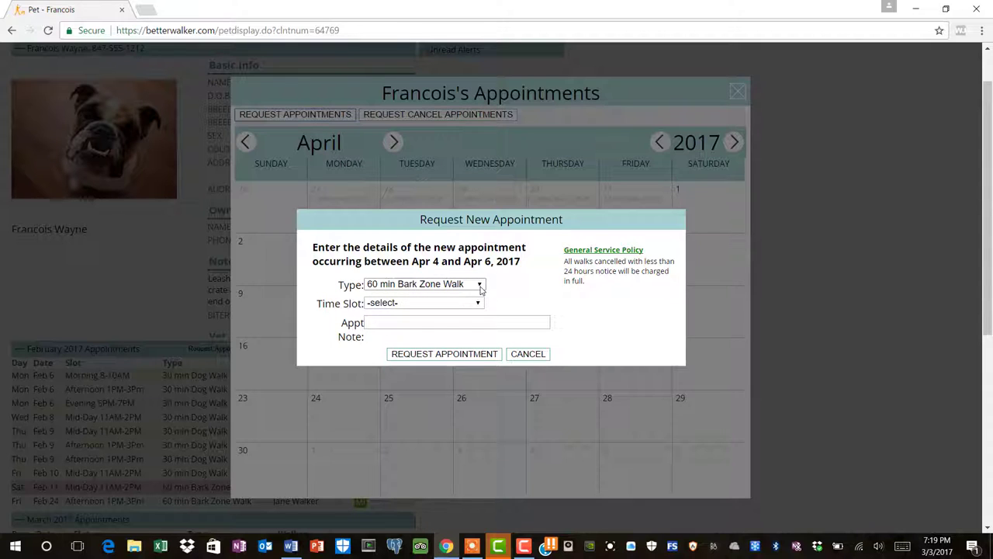
pyautogui.click(481, 286)
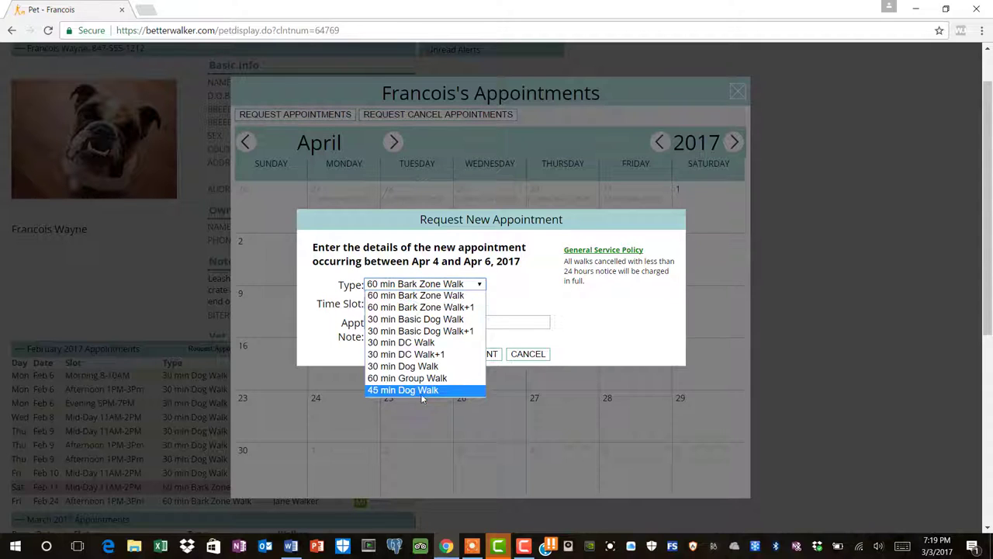
pyautogui.click(413, 343)
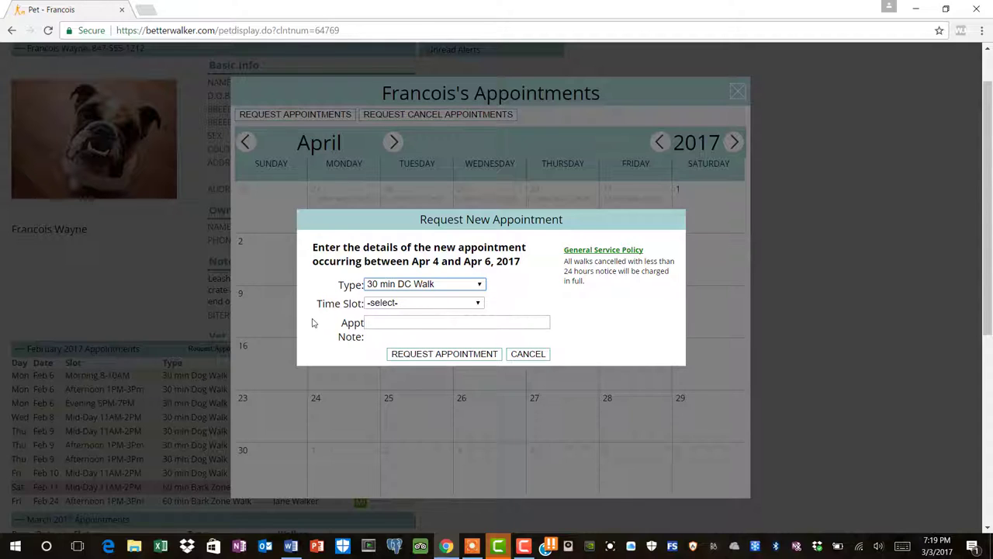
pyautogui.click(478, 303)
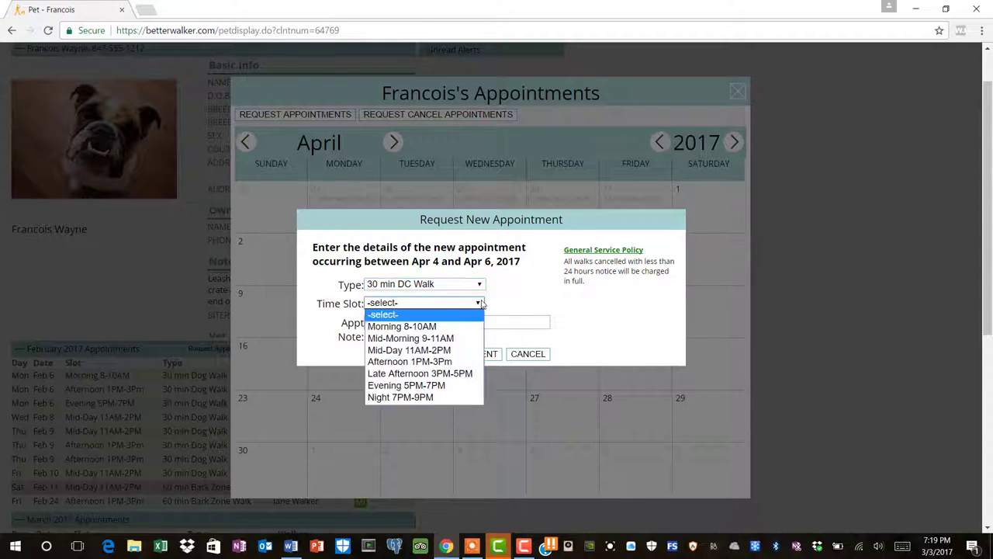
pyautogui.click(449, 363)
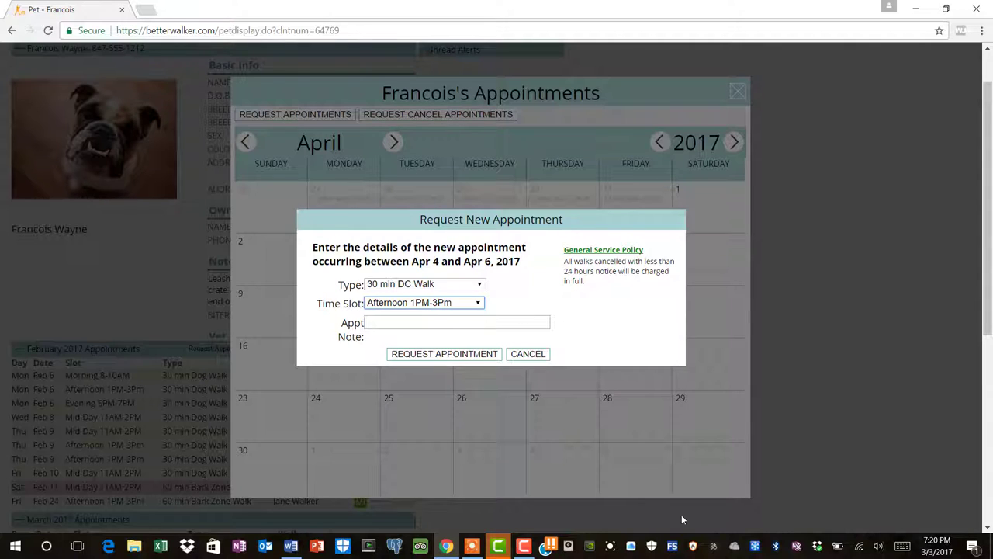
pyautogui.click(454, 358)
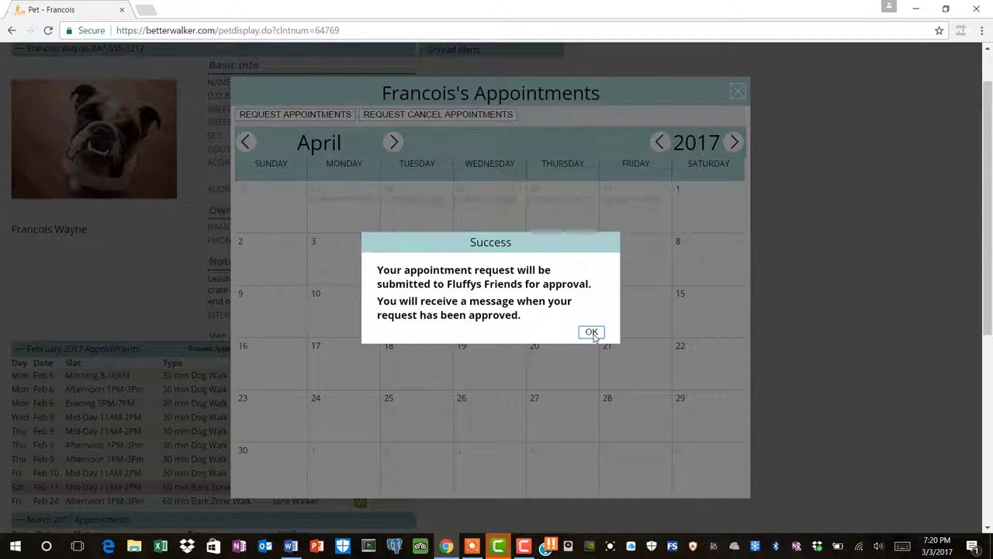
pyautogui.click(591, 332)
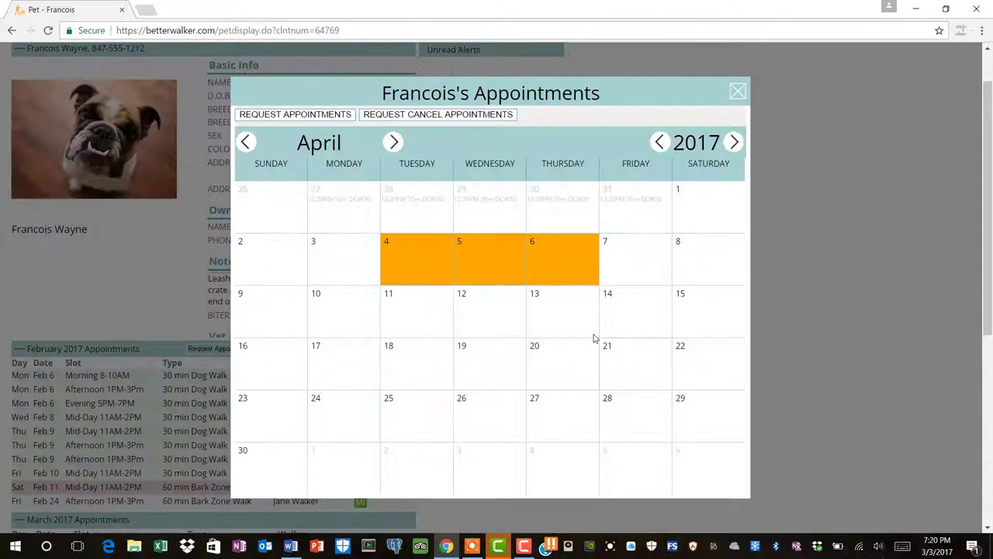
pyautogui.click(737, 91)
pyautogui.scroll(1, 932, 57)
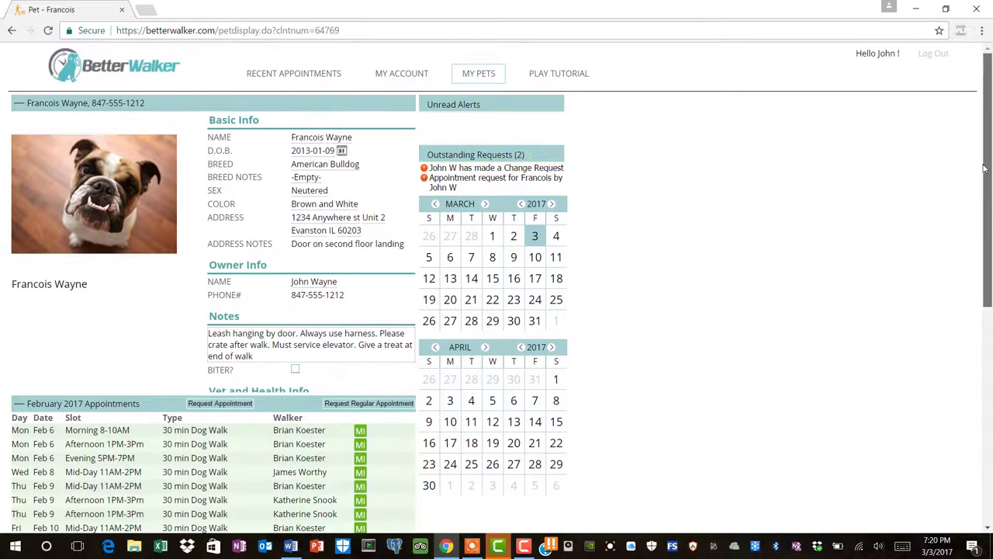
# - Log out of the customer account and sign in with the business owner's username and password
pyautogui.click(932, 56)
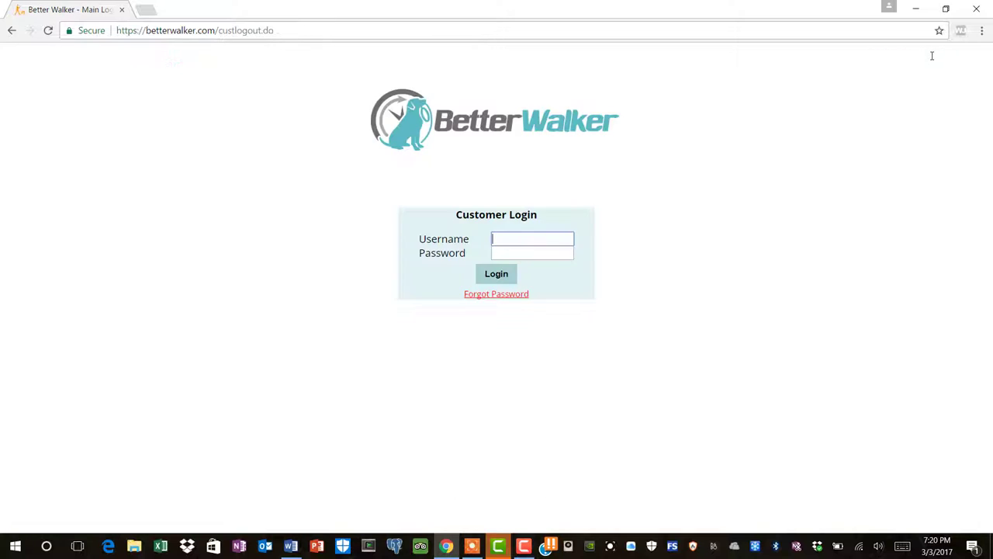
pyautogui.click(541, 256)
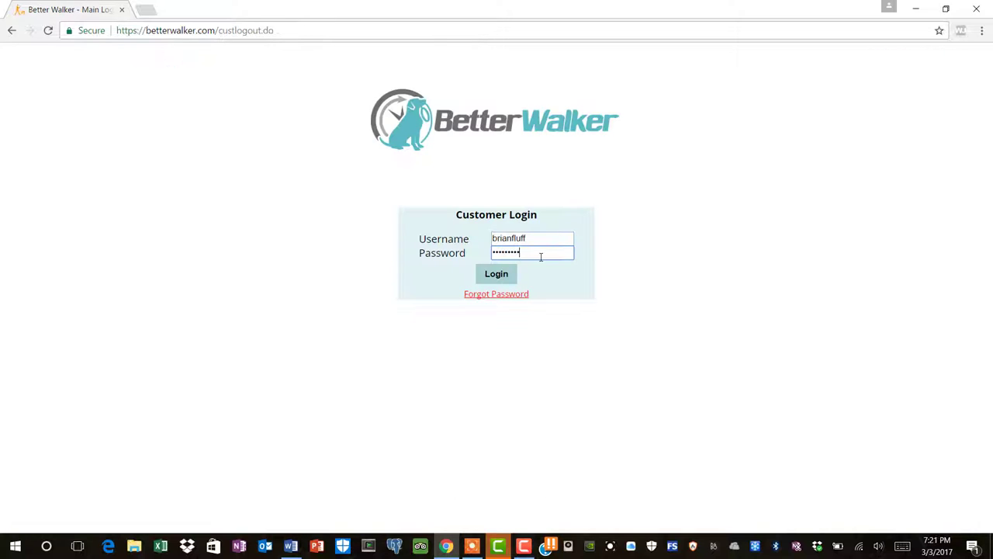
pyautogui.click(496, 274)
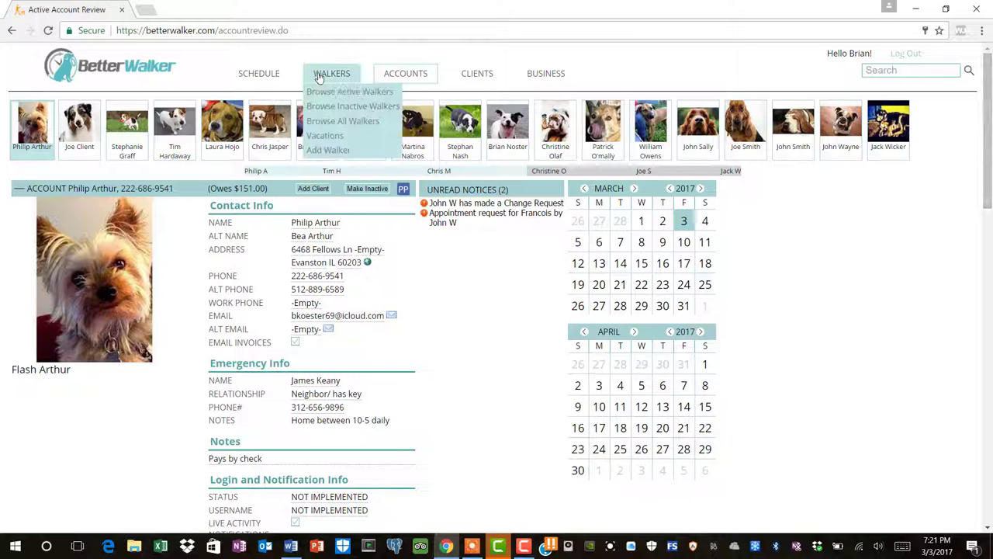
pyautogui.moveTo(280, 75)
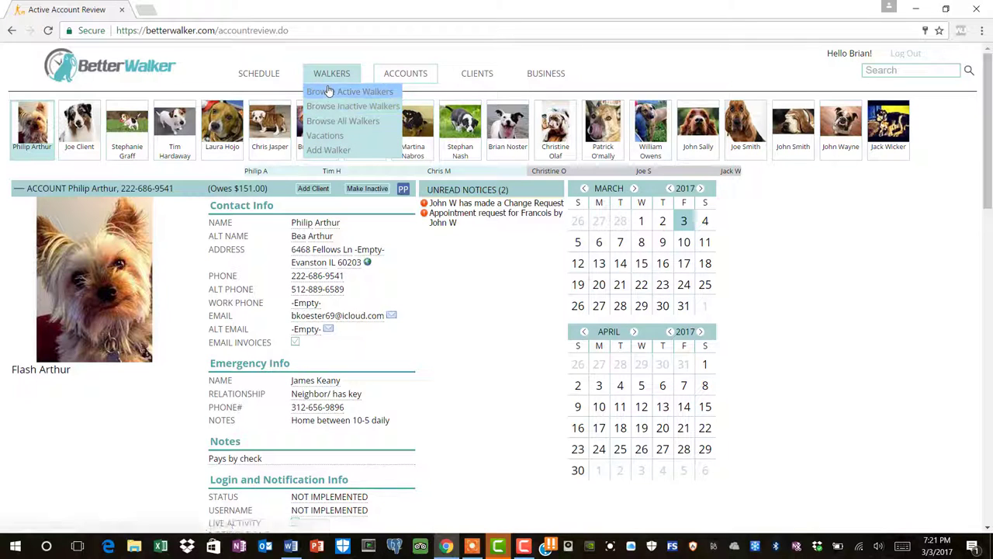
pyautogui.moveTo(401, 84)
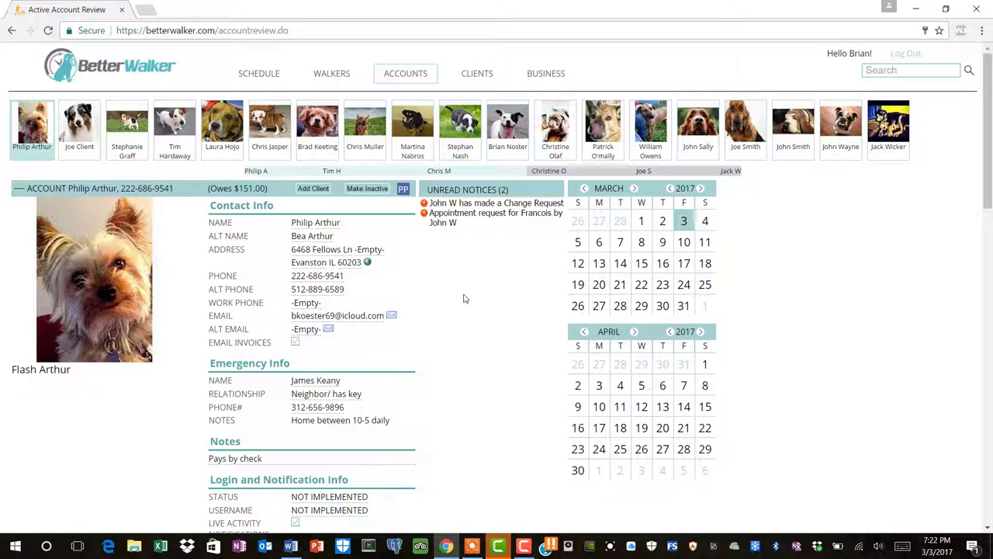
# - Record a check payment of $151.00 with the note "#1254" in the open account's financial transactions and acknowledge the notice
pyautogui.moveTo(479, 74)
pyautogui.moveTo(987, 128); pyautogui.dragTo(990, 269)
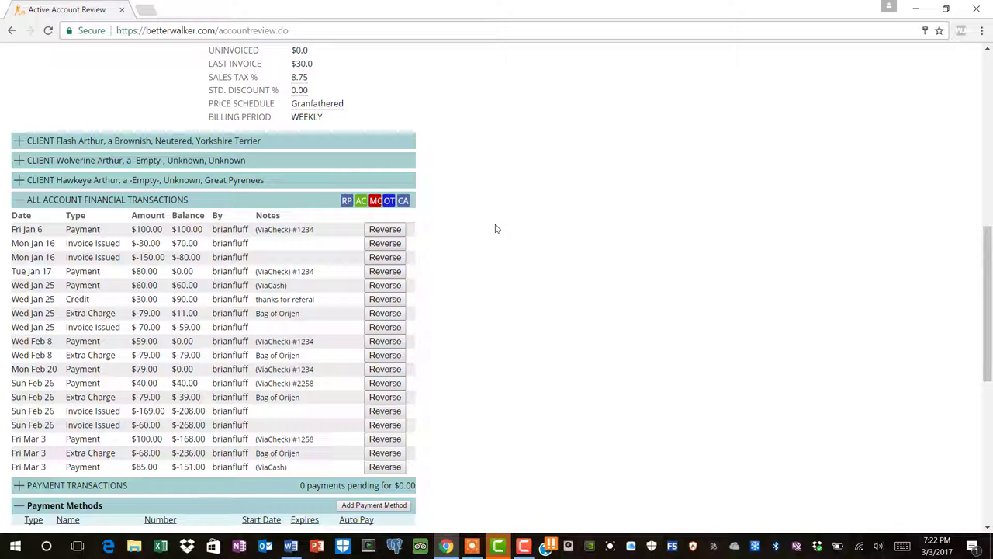
pyautogui.click(347, 201)
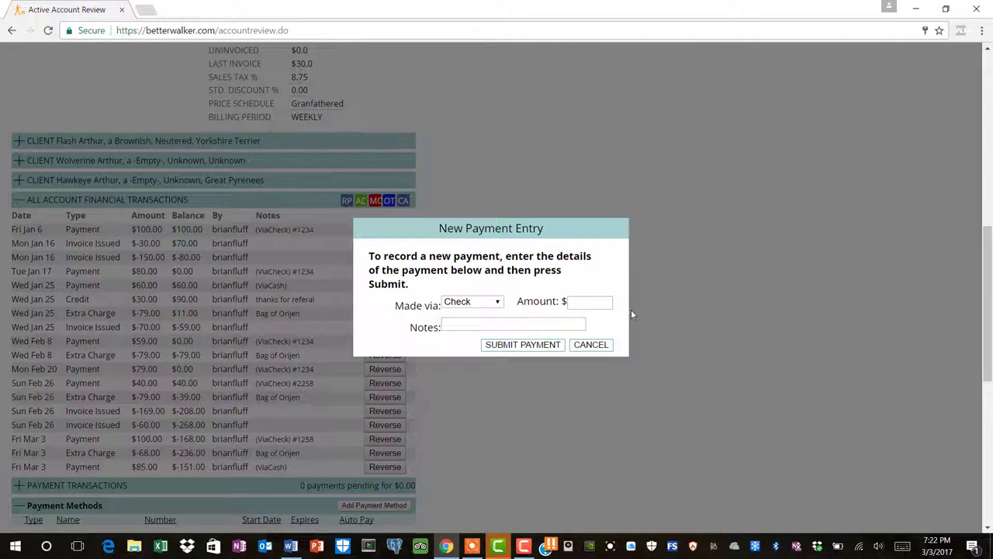
pyautogui.click(593, 306)
pyautogui.write('151.00')
pyautogui.click(526, 323)
pyautogui.write('#1254')
pyautogui.click(524, 344)
pyautogui.click(591, 310)
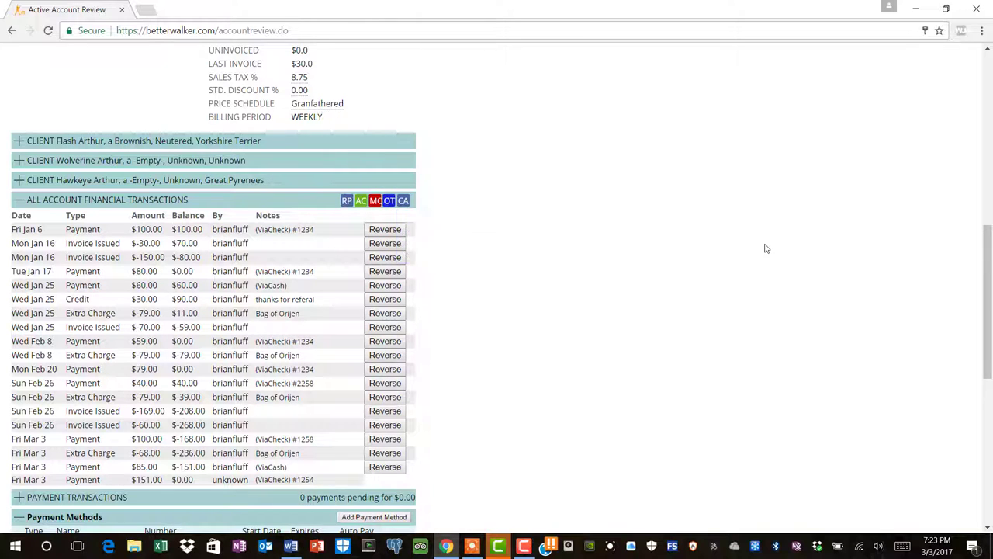
# - Open the active clients and review the first pet's basic info, notes, private notes and appointments
pyautogui.moveTo(981, 293); pyautogui.dragTo(965, 117)
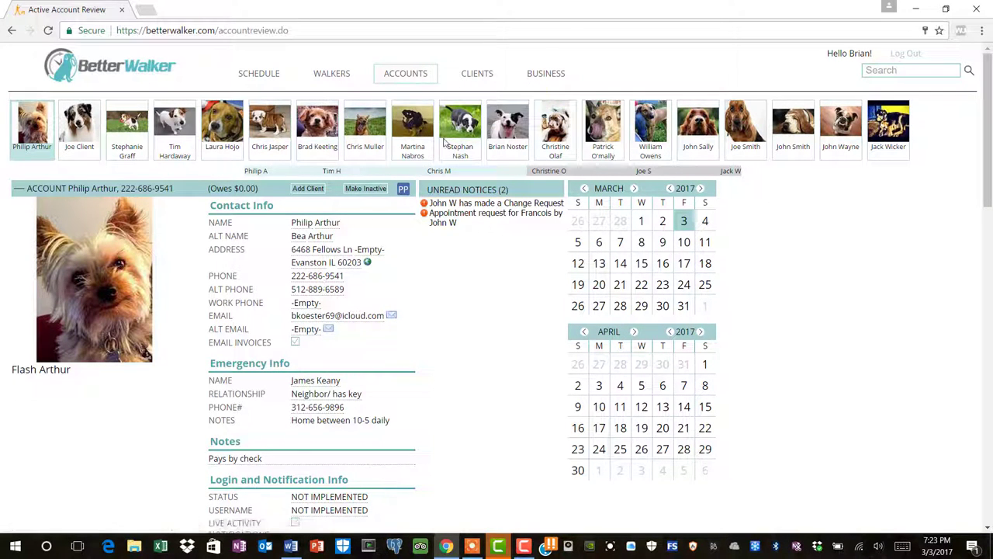
pyautogui.click(478, 91)
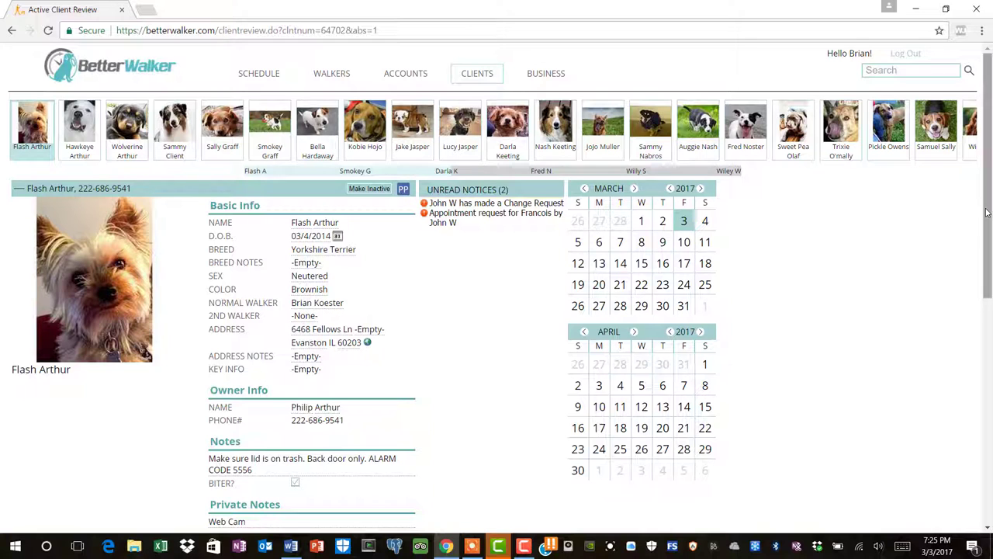
pyautogui.scroll(-1, 986, 212)
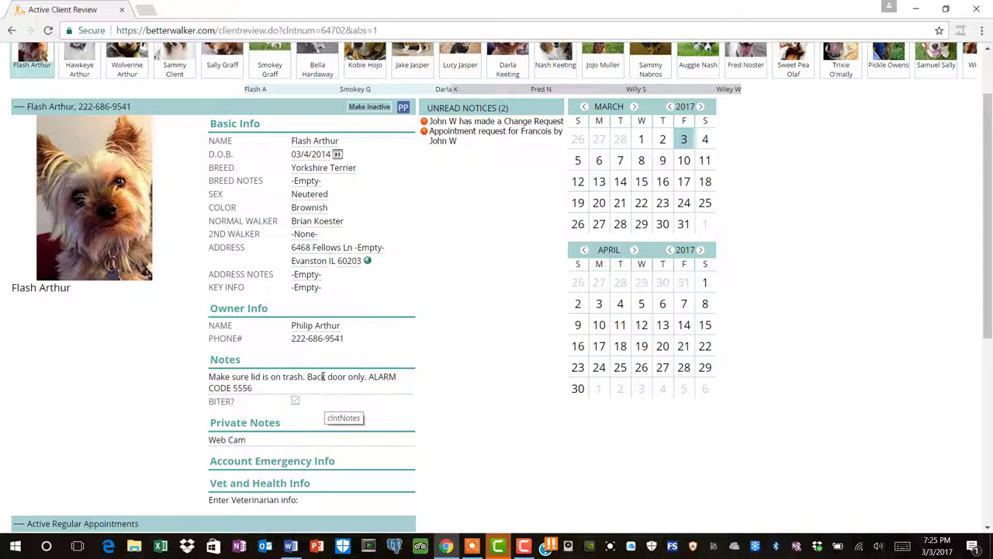
pyautogui.click(229, 454)
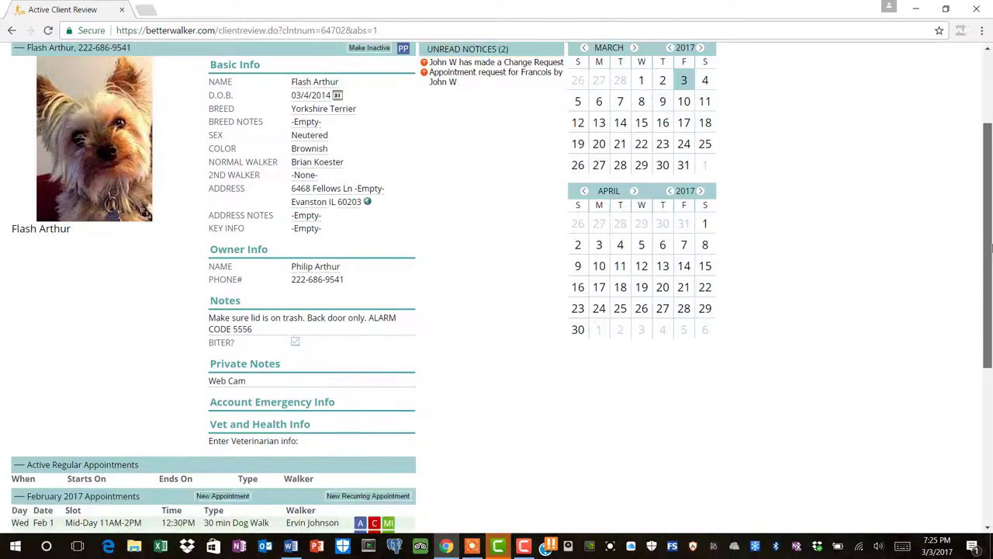
pyautogui.scroll(-1, 991, 227)
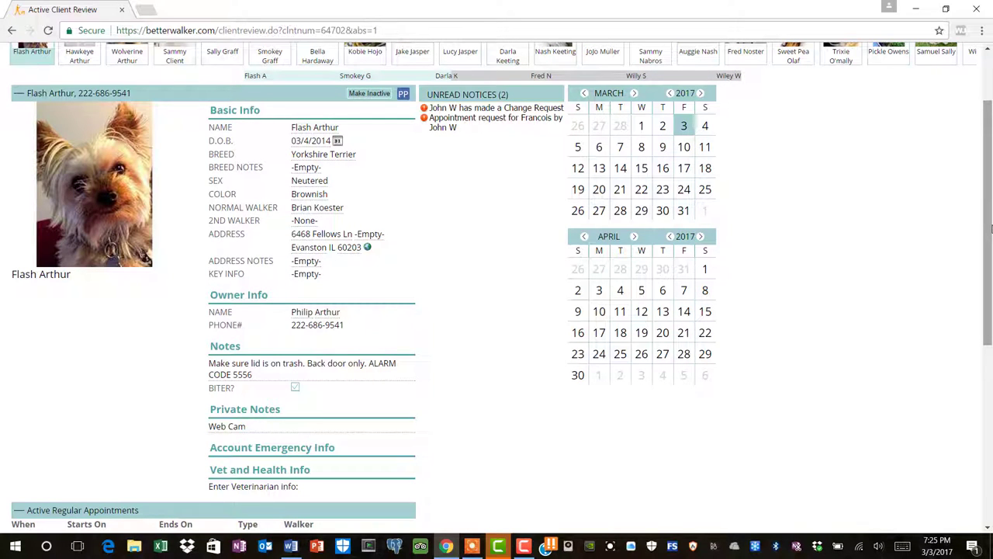
pyautogui.moveTo(990, 227); pyautogui.dragTo(990, 175)
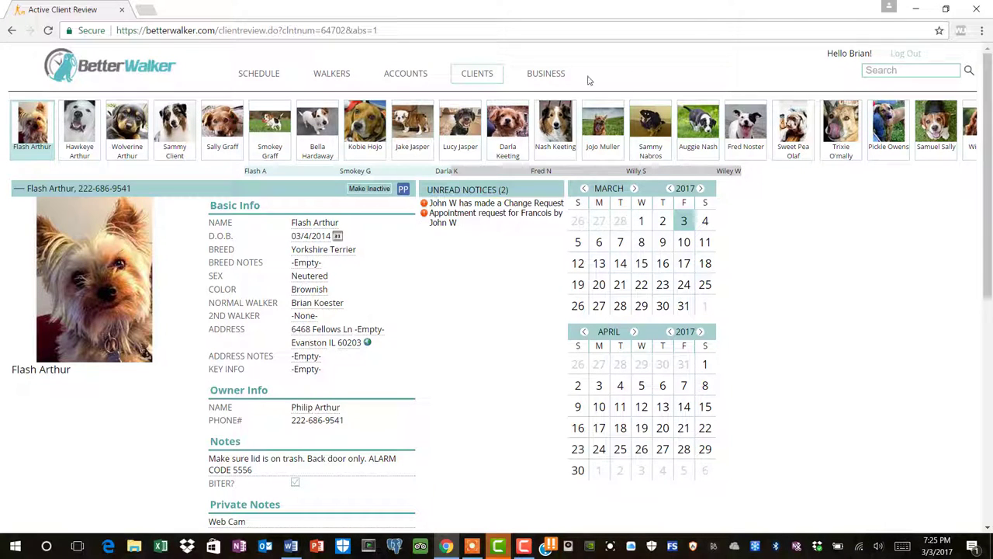
# - Start a new item in the service list named "Chicago Dog Walk" with length 25m and short name CDW25
pyautogui.moveTo(550, 74)
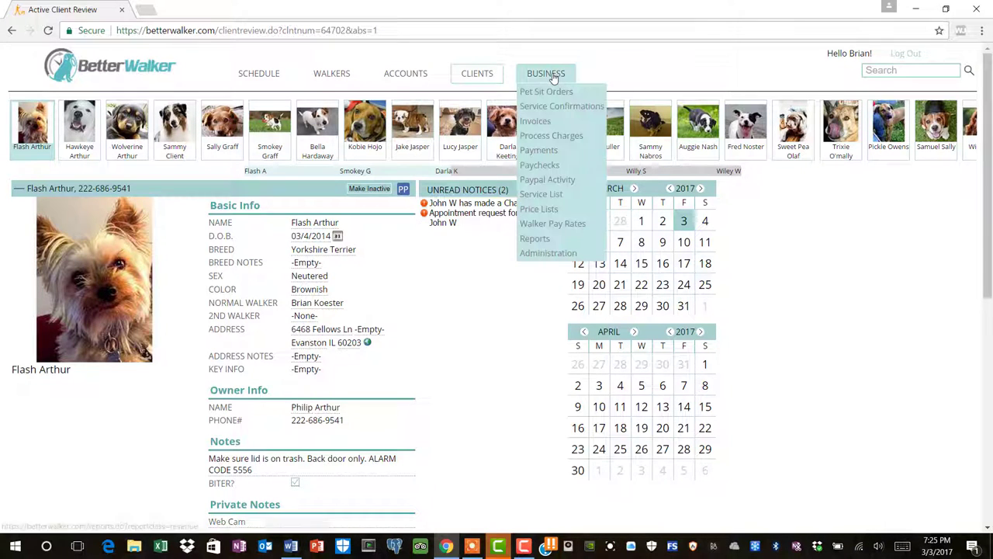
pyautogui.click(544, 195)
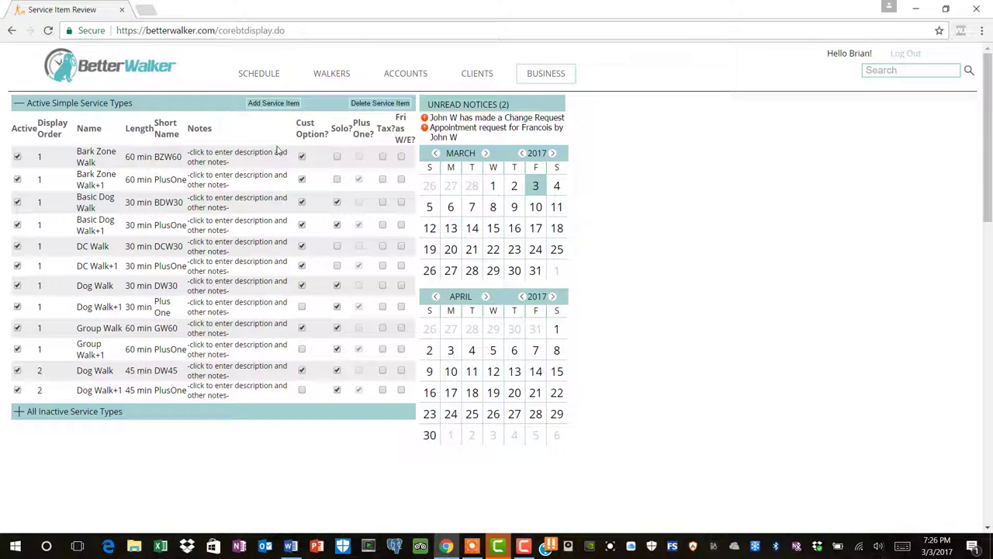
pyautogui.click(282, 106)
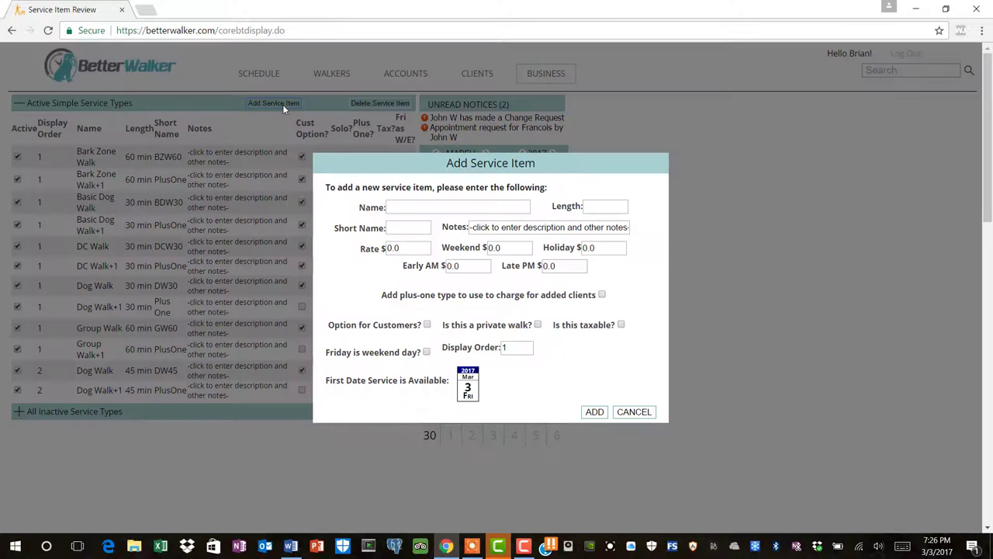
pyautogui.click(413, 207)
pyautogui.write('Chicag')
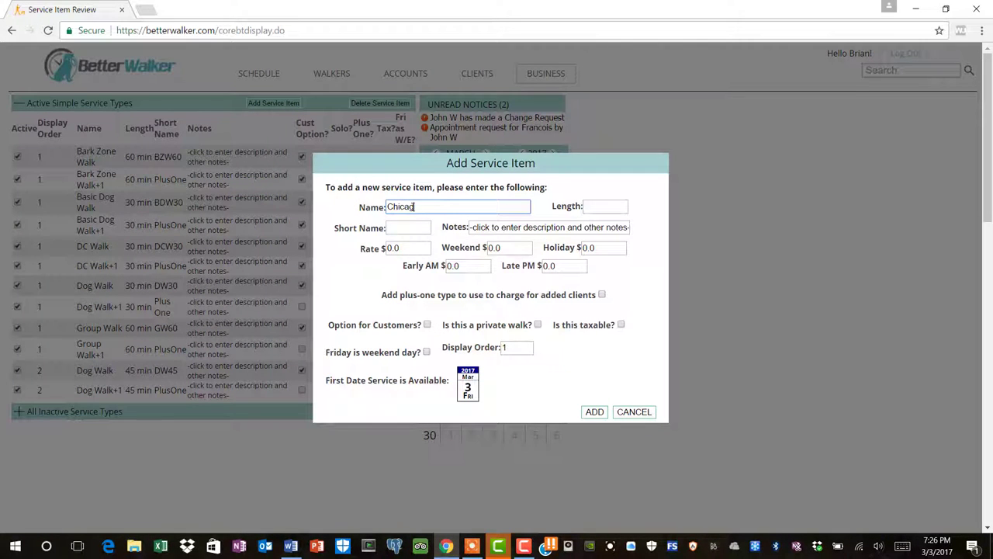
pyautogui.write('o Dog Walk')
pyautogui.click(601, 205)
pyautogui.write('25m')
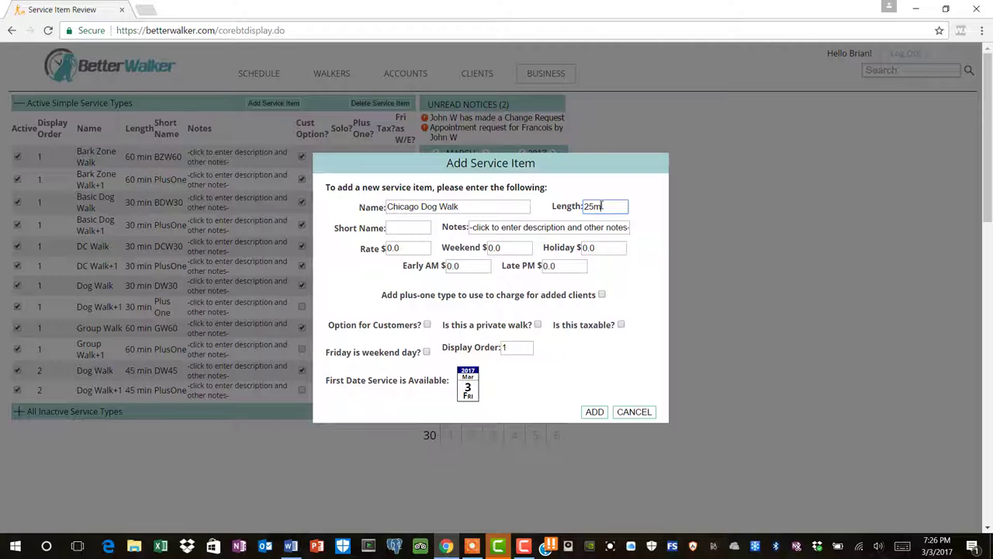
pyautogui.click(418, 228)
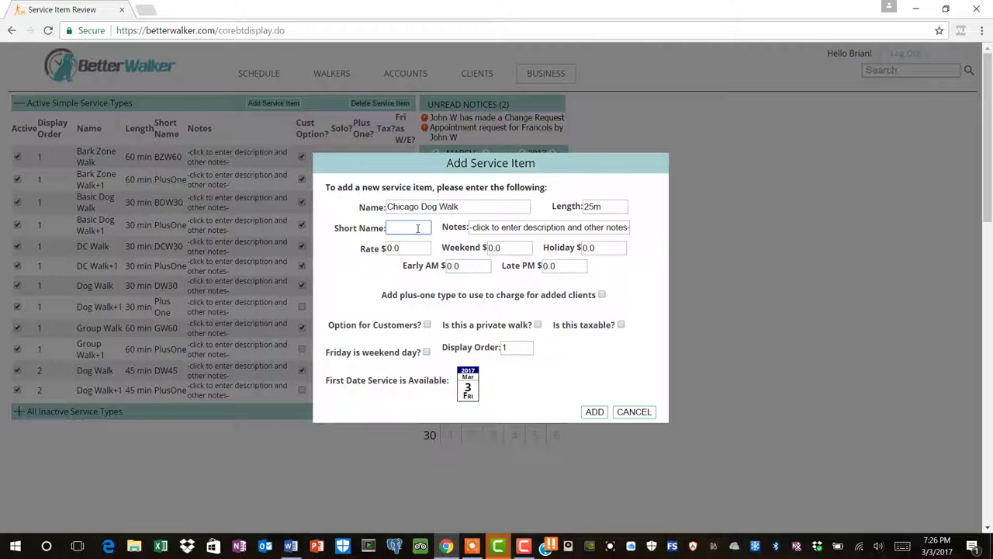
pyautogui.write('CDW25')
# - Set the new service's rate to 18.00, weekend to 23.00, holiday to 28.00, and both early AM and late PM to 23.00
pyautogui.click(408, 247)
pyautogui.write('18.00')
pyautogui.press('Tab')
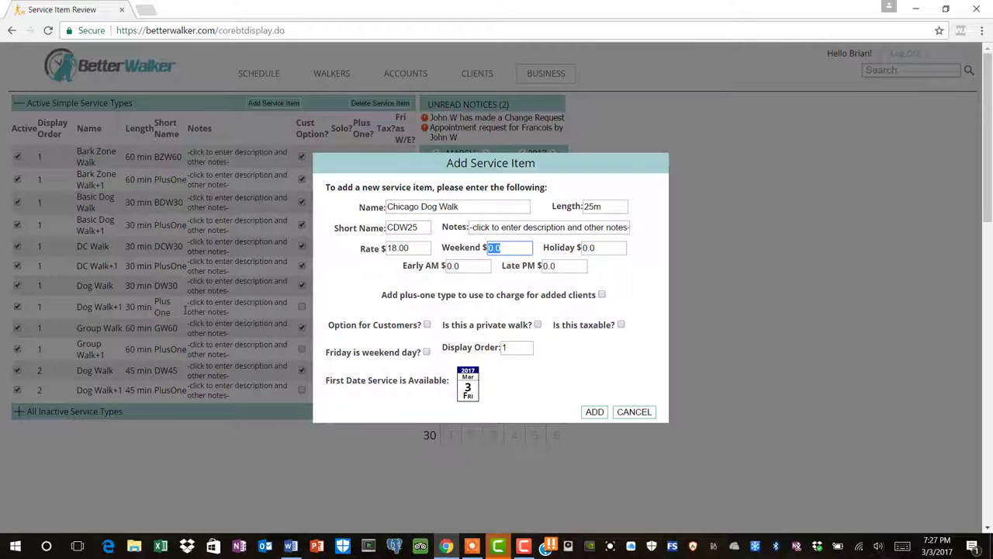
pyautogui.write('23.00')
pyautogui.press('Tab')
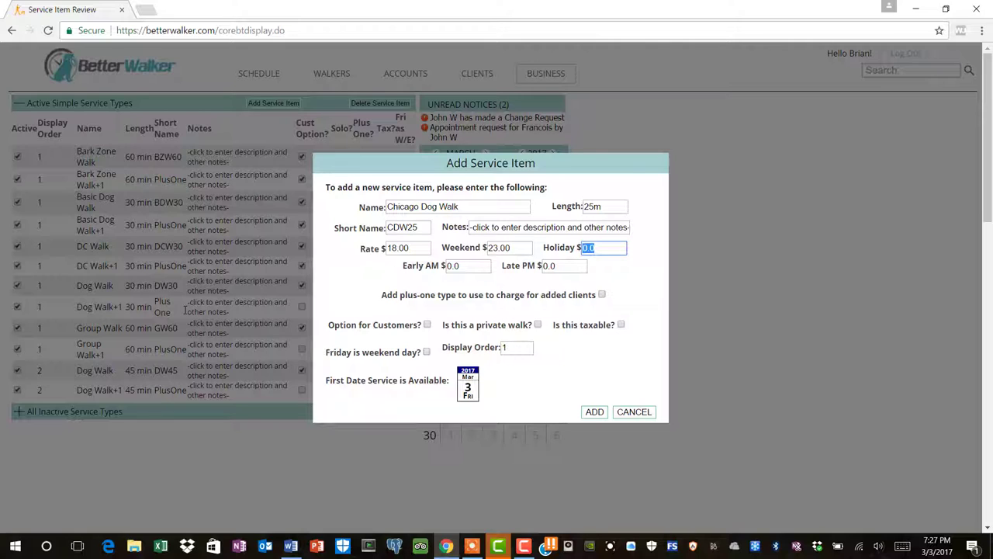
pyautogui.write('28.00')
pyautogui.press('Tab')
pyautogui.write('23.00')
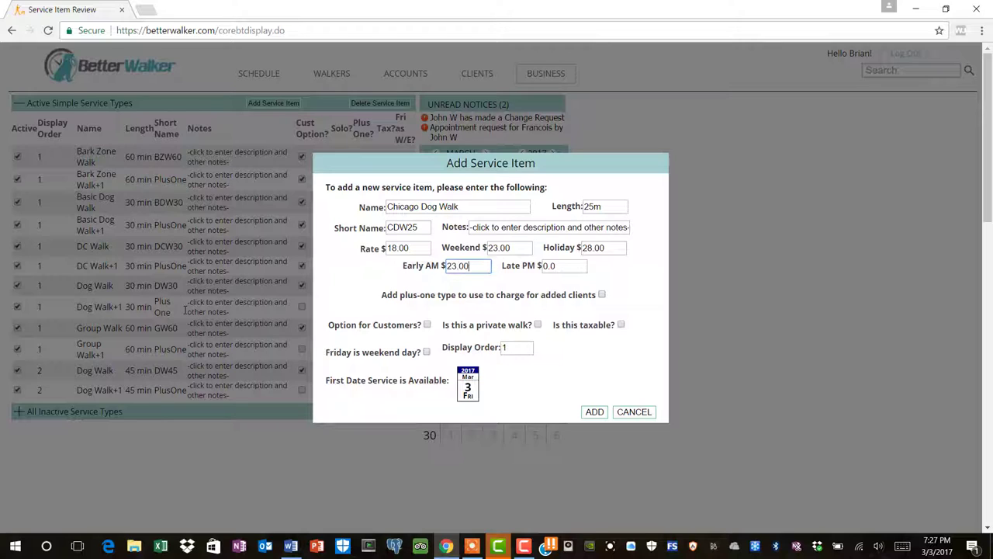
pyautogui.press('Tab')
pyautogui.write('23.00')
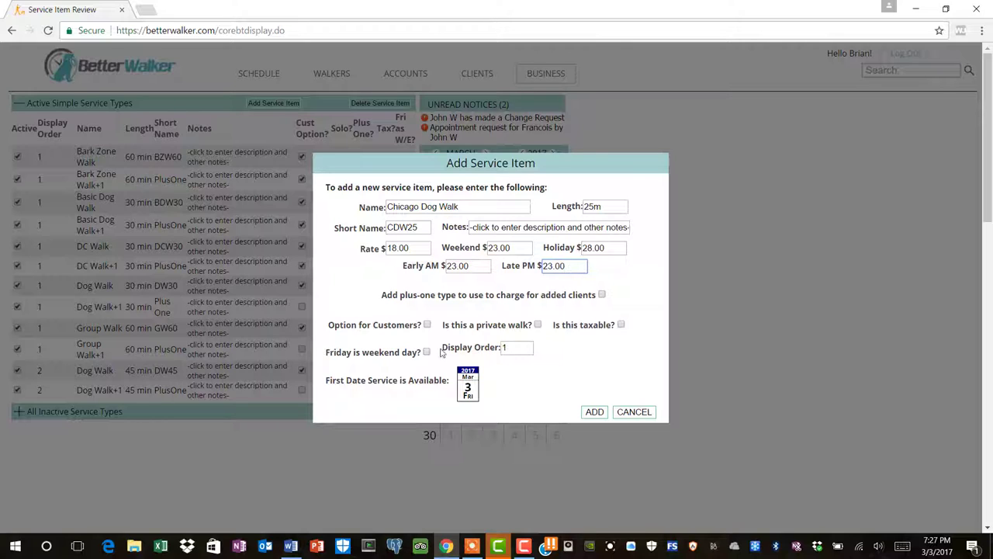
# - Add a plus-one type for added clients and set its standard, weekend, holiday, early AM and late PM rates to 4.00 each
pyautogui.click(601, 295)
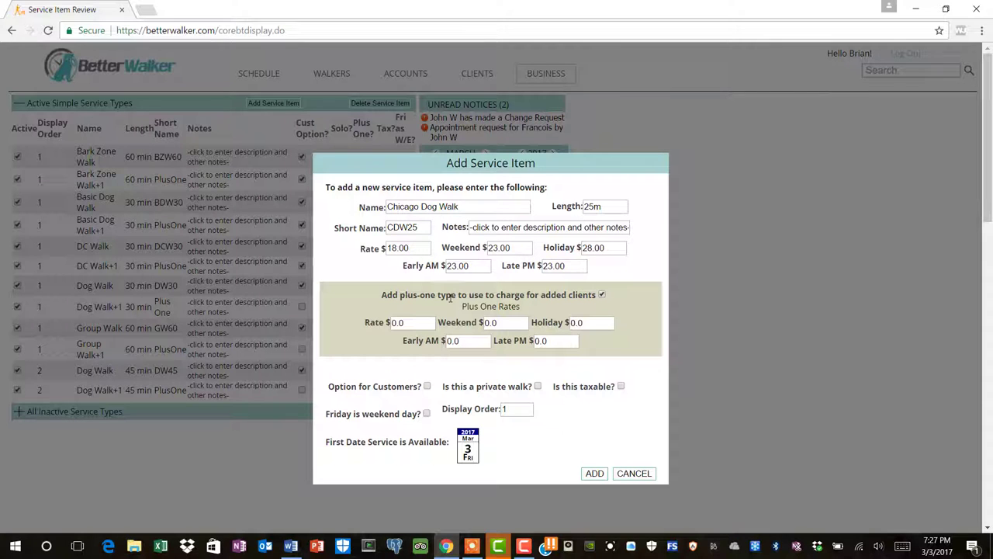
pyautogui.click(411, 322)
pyautogui.write('4.00')
pyautogui.press('Tab')
pyautogui.write('4.00')
pyautogui.press('Tab')
pyautogui.write('4.00')
pyautogui.press('Tab')
pyautogui.write('4.00')
pyautogui.press('Tab')
pyautogui.write('4.00')
# - Make the service an option for customers, add it to the service list and acknowledge the notice
pyautogui.click(426, 387)
pyautogui.click(594, 473)
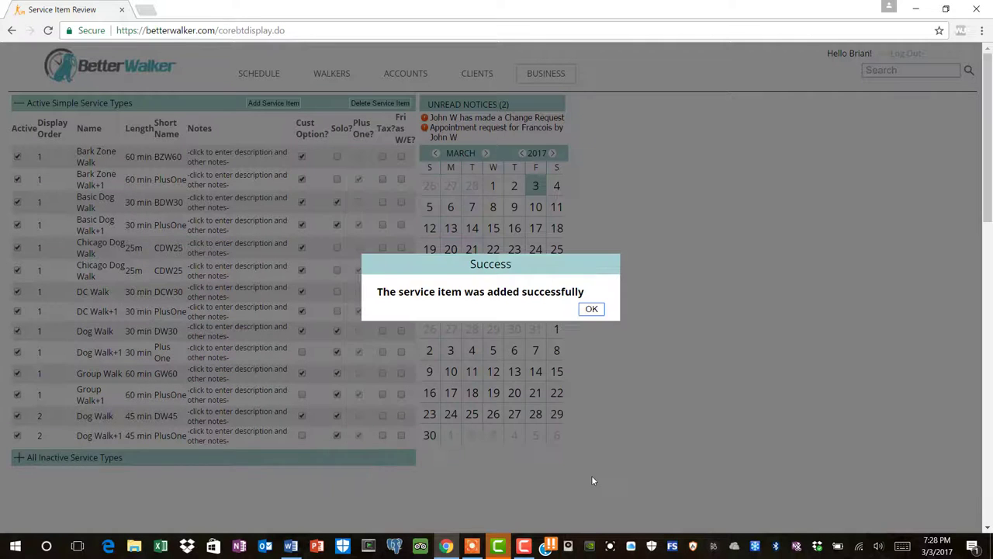
pyautogui.click(591, 309)
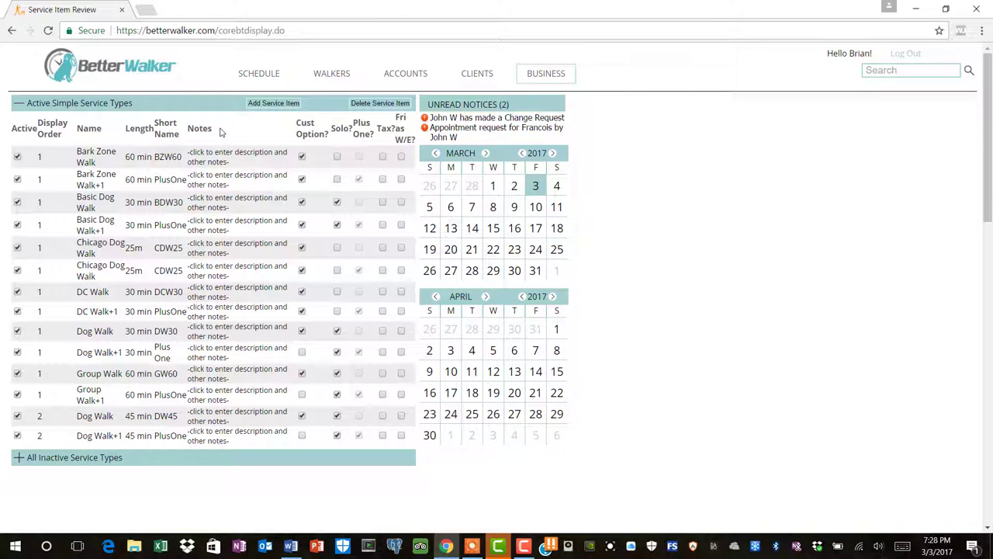
# - In the Granfathered price list, set the Chicago Dog Walk's rate to 15.00 and weekend rate to 18.00, and save
pyautogui.moveTo(541, 83)
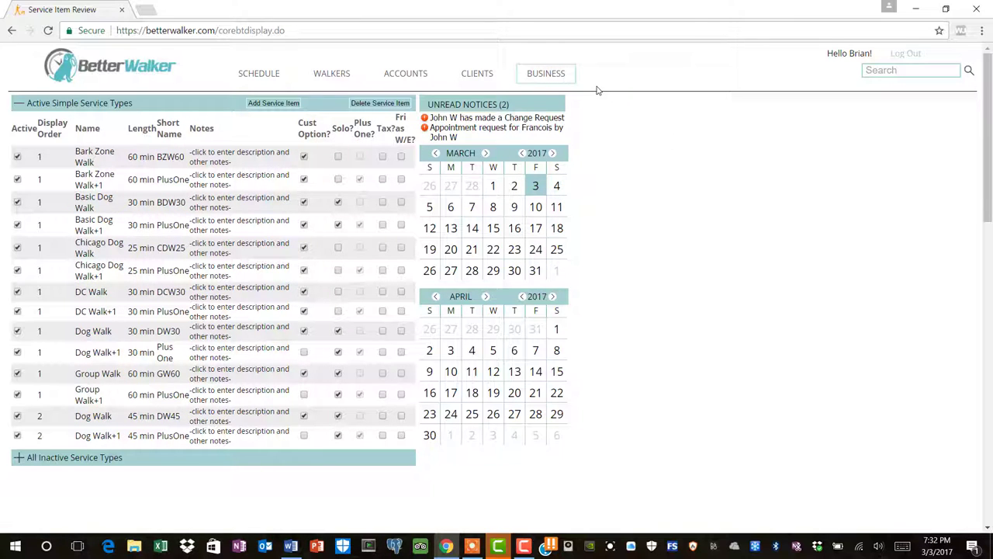
pyautogui.moveTo(561, 83)
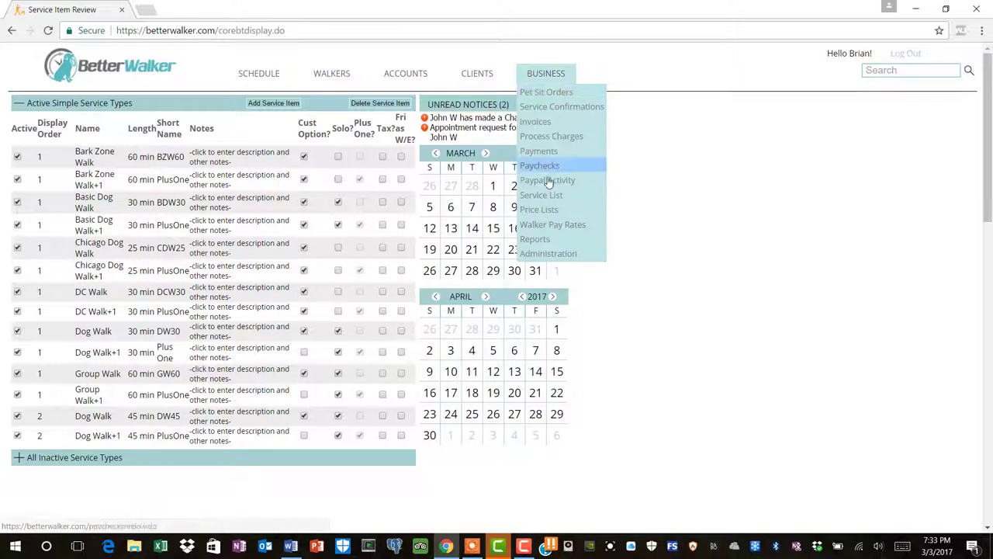
pyautogui.click(543, 210)
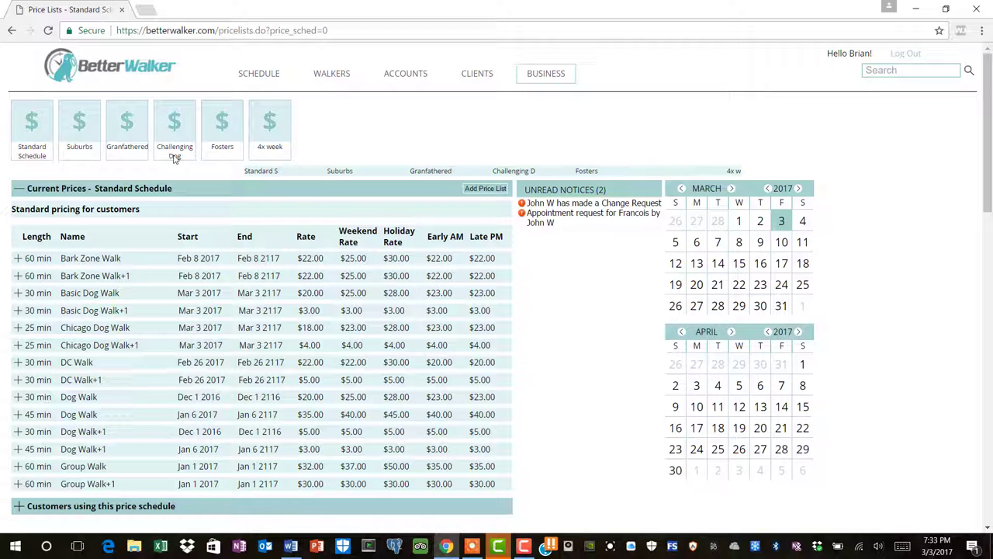
pyautogui.click(133, 149)
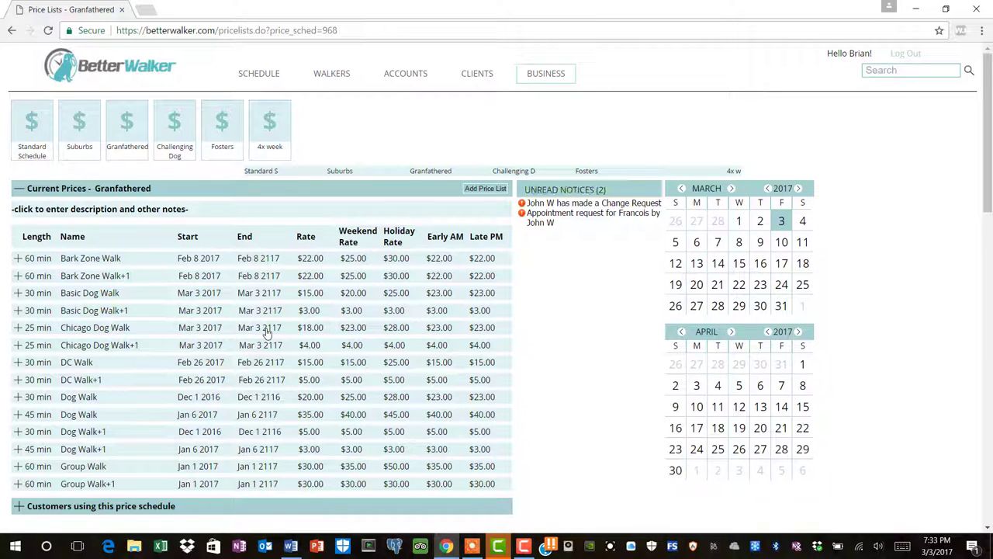
pyautogui.click(311, 329)
pyautogui.write('15.00')
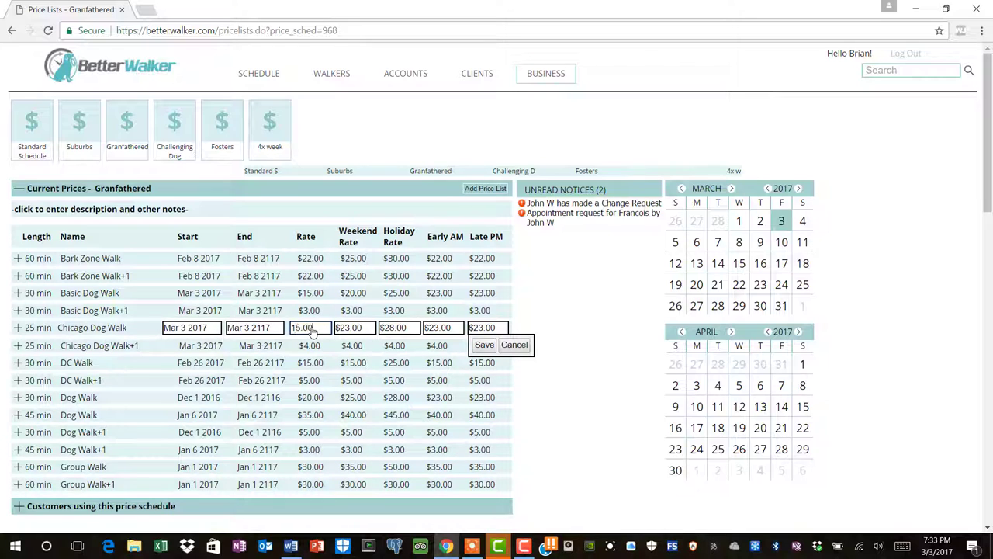
pyautogui.press('Tab')
pyautogui.write('18.00')
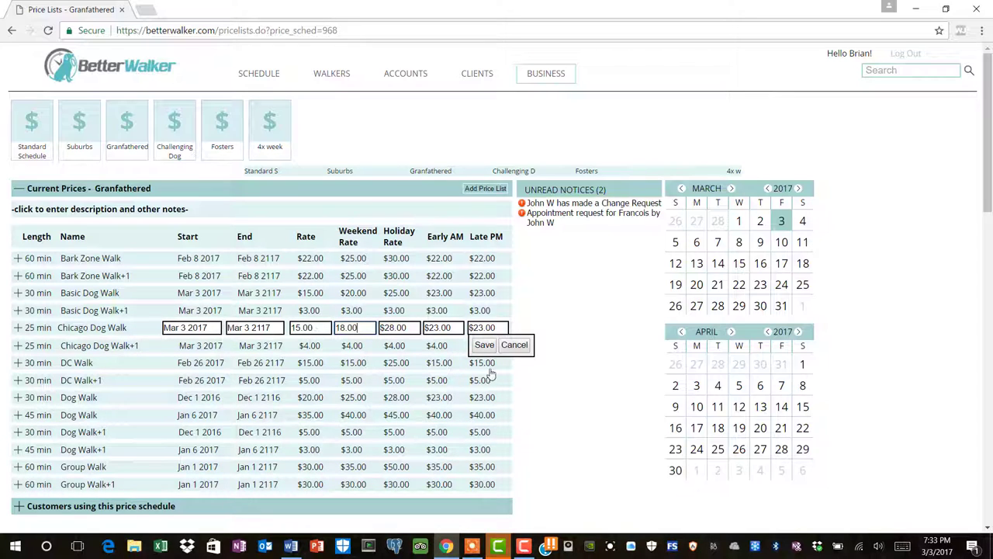
pyautogui.click(486, 348)
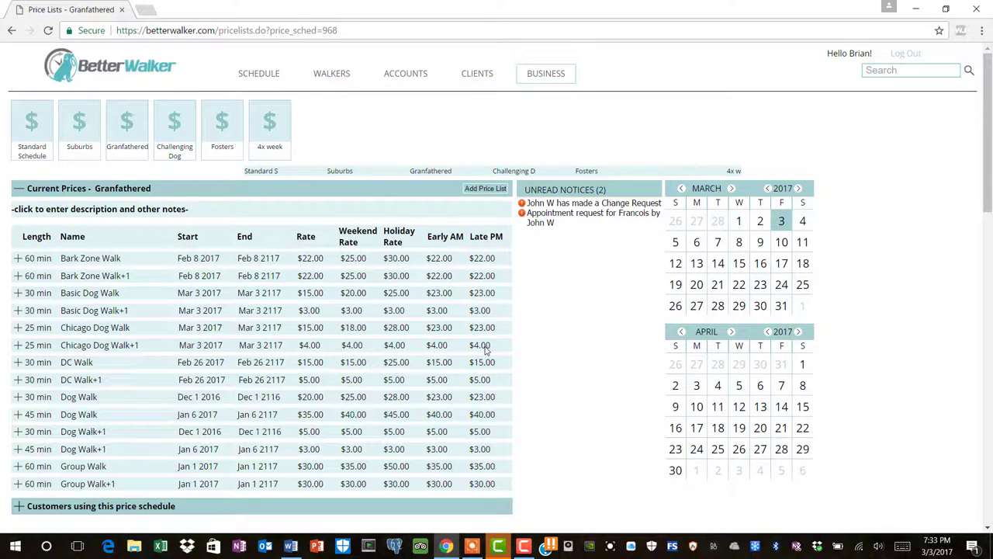
# - Open the first account in the accounts list and change its price schedule to Granfathered, saving the change
pyautogui.click(399, 77)
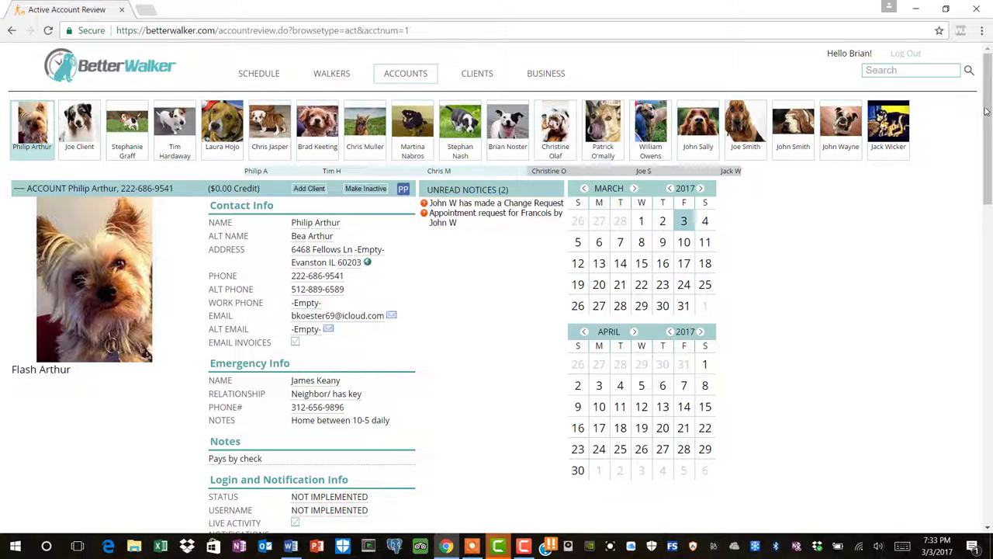
pyautogui.scroll(-3, 987, 113)
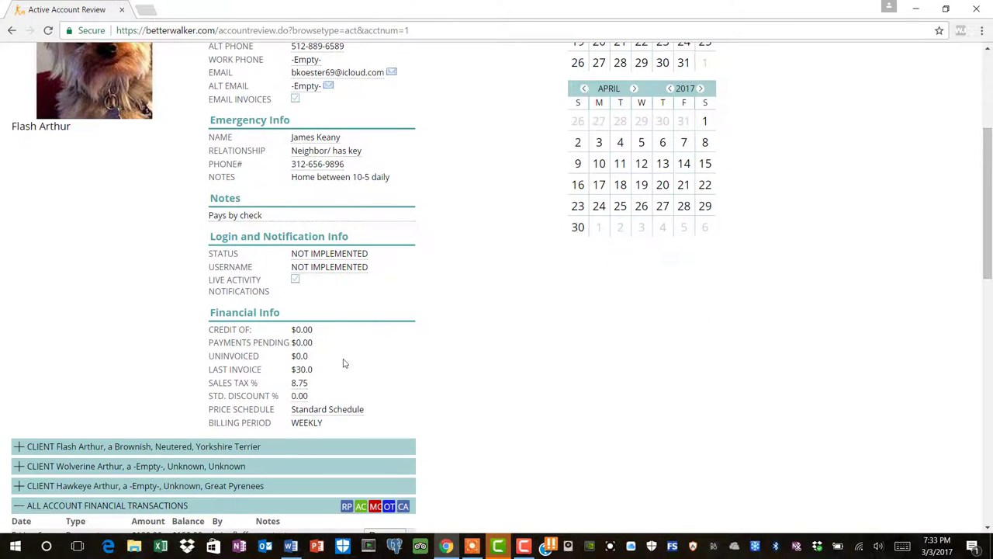
pyautogui.click(335, 410)
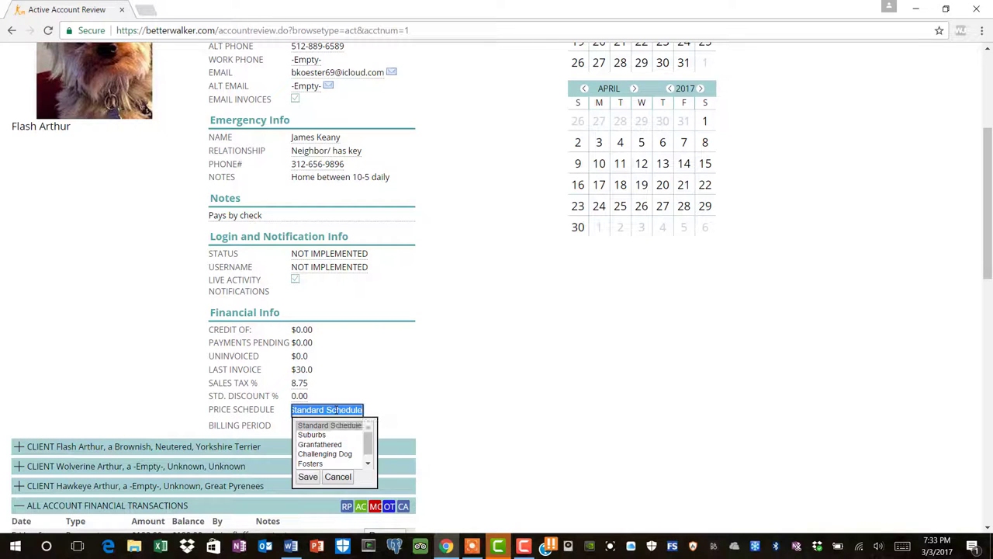
pyautogui.click(327, 445)
pyautogui.click(311, 478)
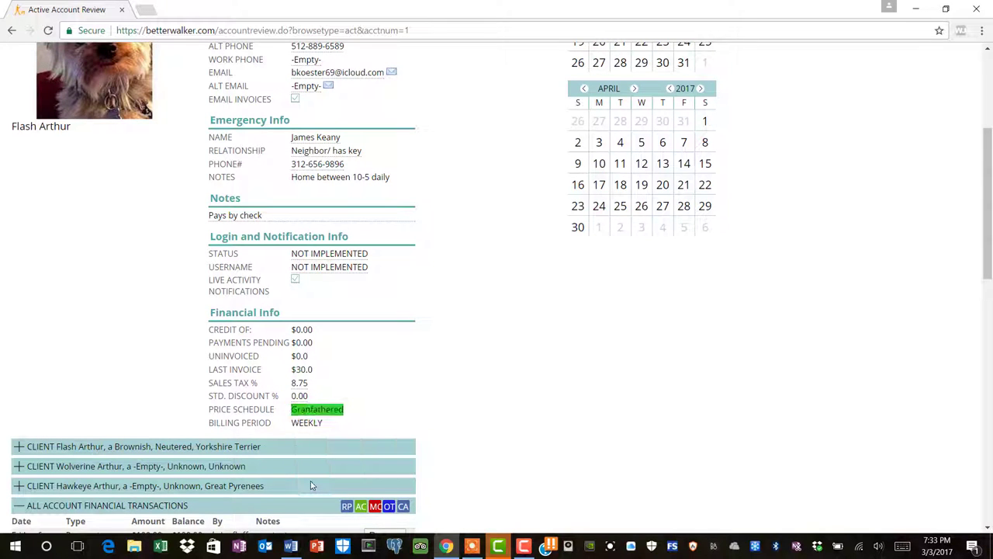
pyautogui.moveTo(311, 486)
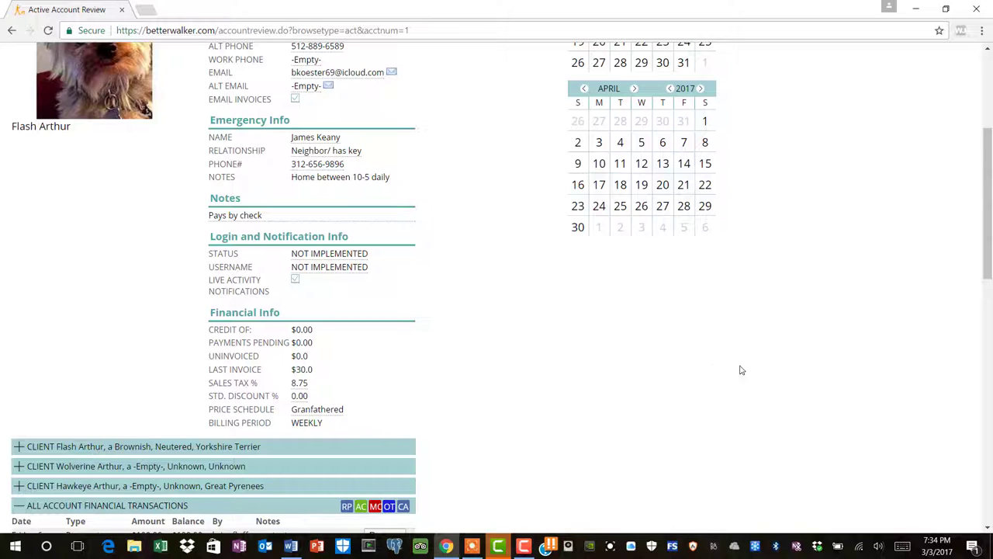
# - From the clients page, open the unread change request, approve its client notes and phone number changes, and acknowledge the notice
pyautogui.moveTo(989, 241); pyautogui.dragTo(989, 214)
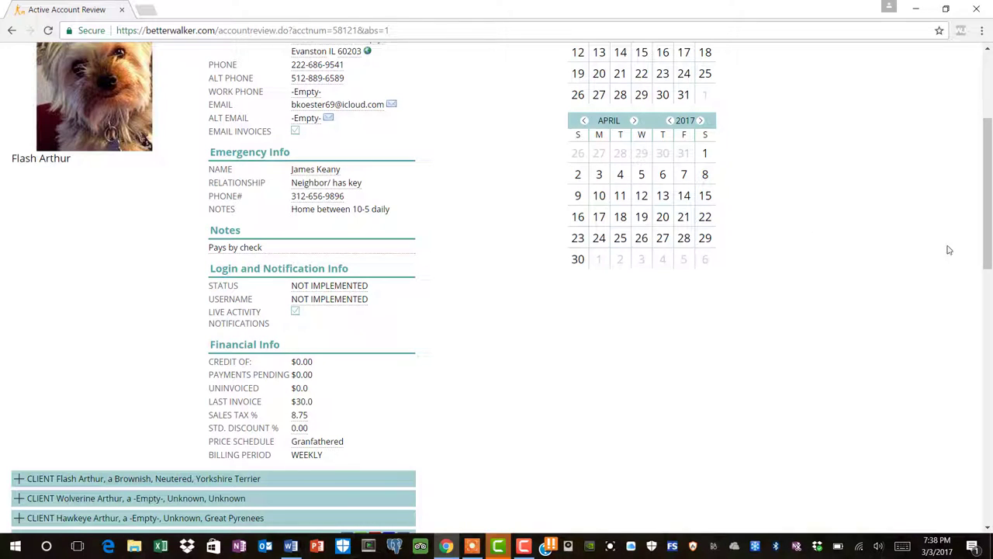
pyautogui.moveTo(986, 246); pyautogui.dragTo(988, 187)
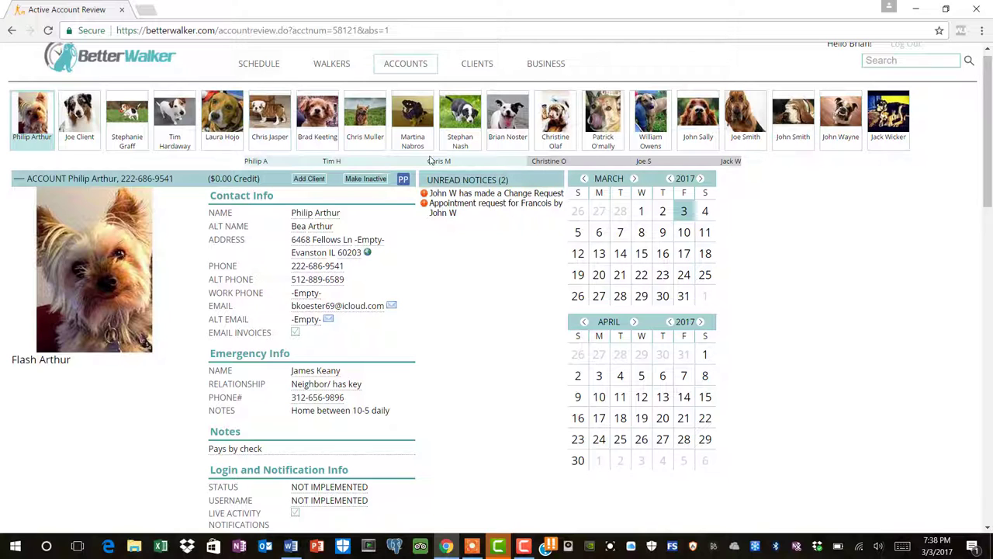
pyautogui.click(477, 69)
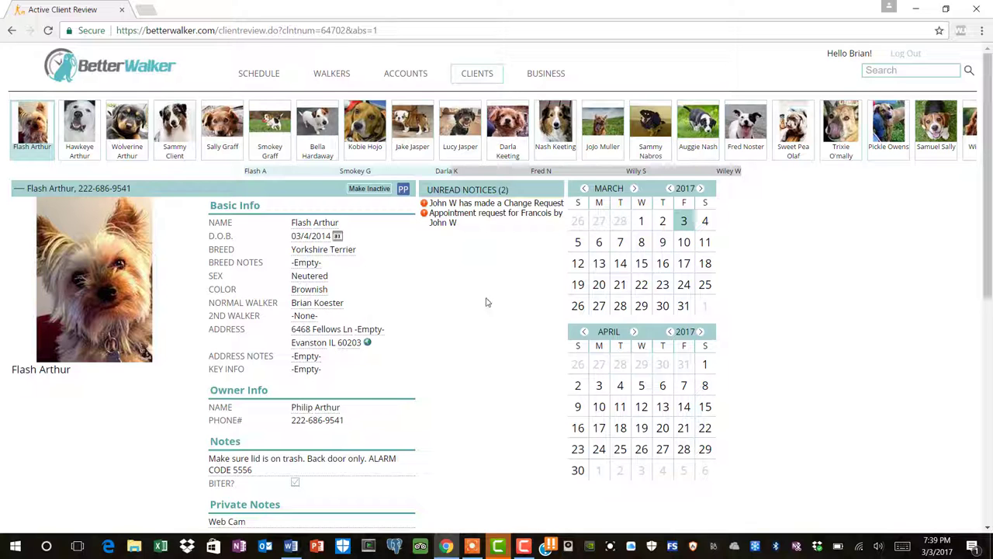
pyautogui.click(475, 203)
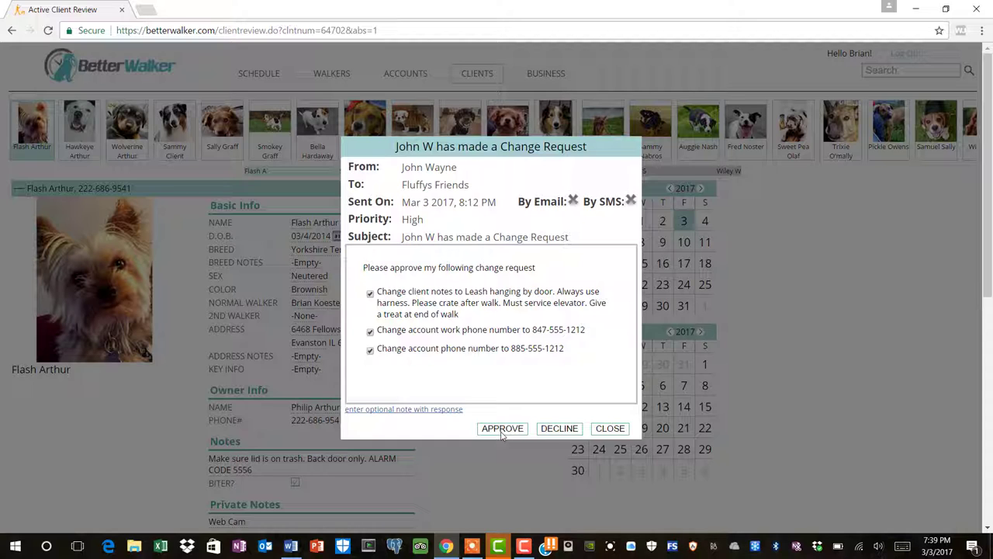
pyautogui.click(501, 433)
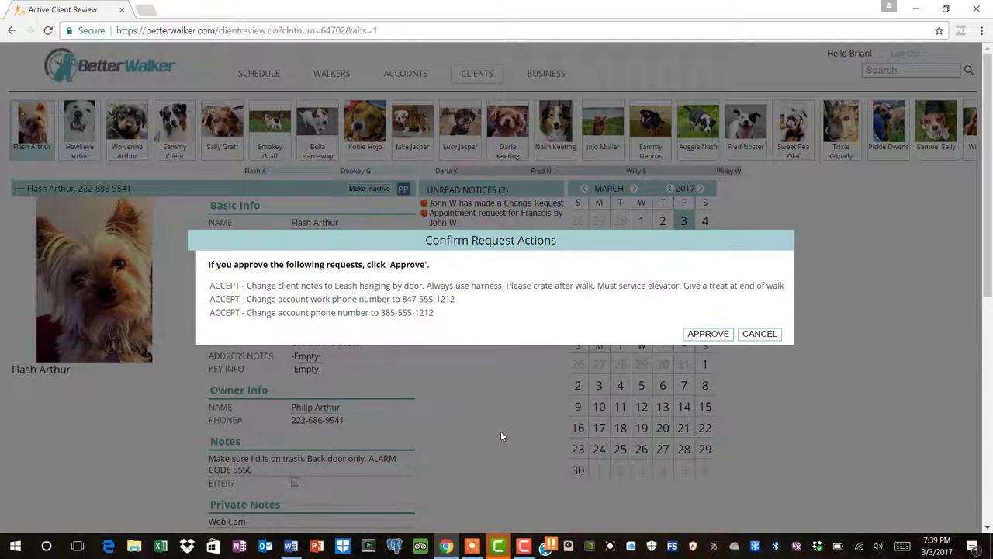
pyautogui.click(699, 332)
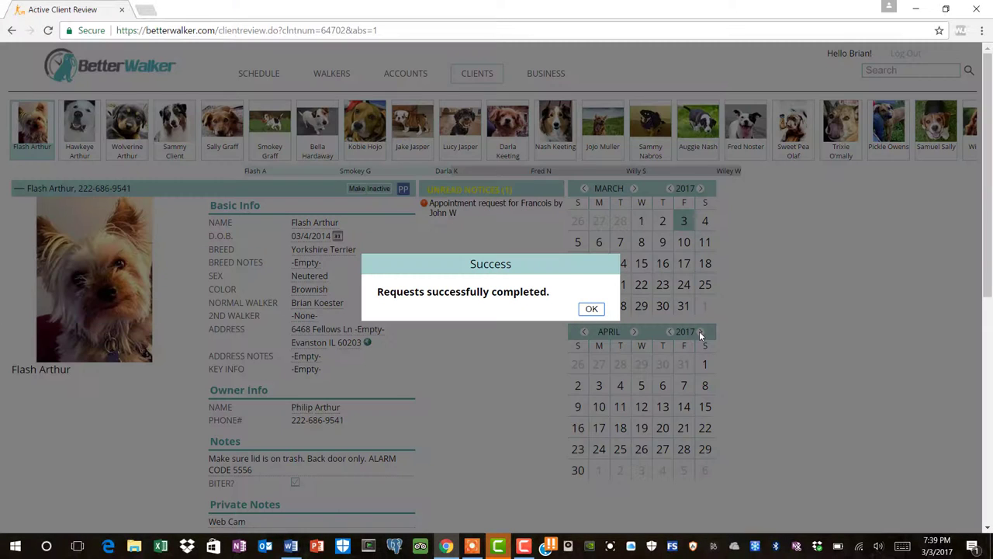
pyautogui.click(592, 309)
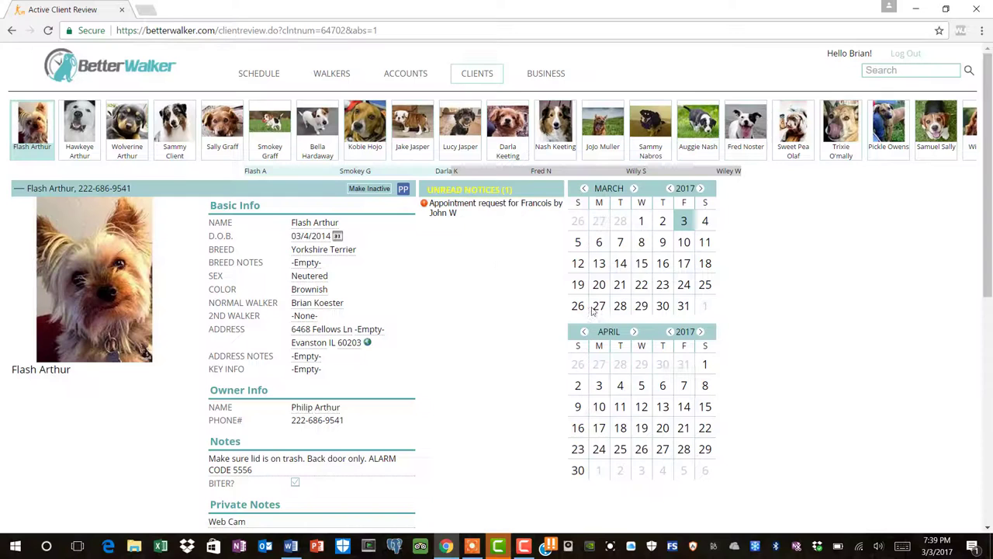
# - Open the appointment request for Francois and assign the fifth listed walker to the April 6 walk only
pyautogui.click(442, 205)
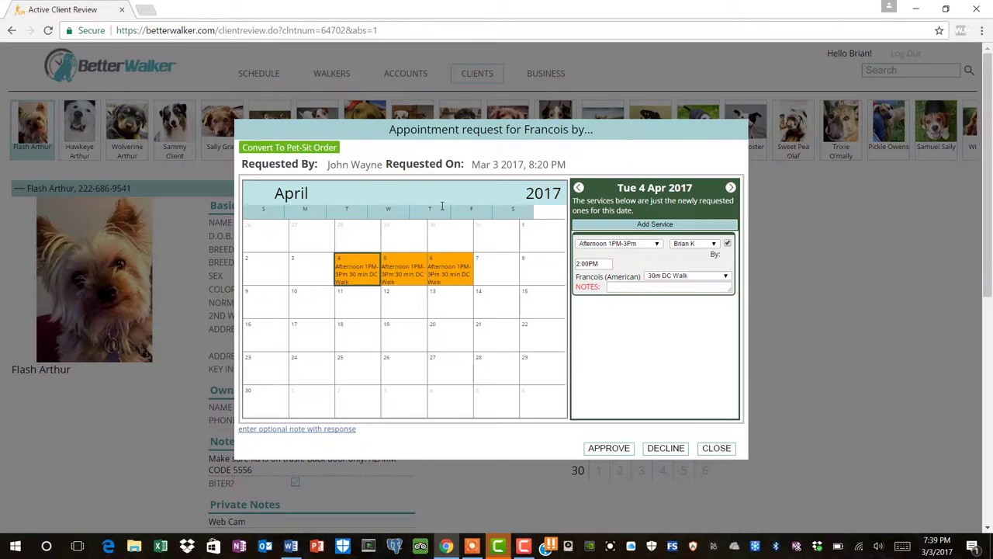
pyautogui.click(598, 267)
pyautogui.click(460, 269)
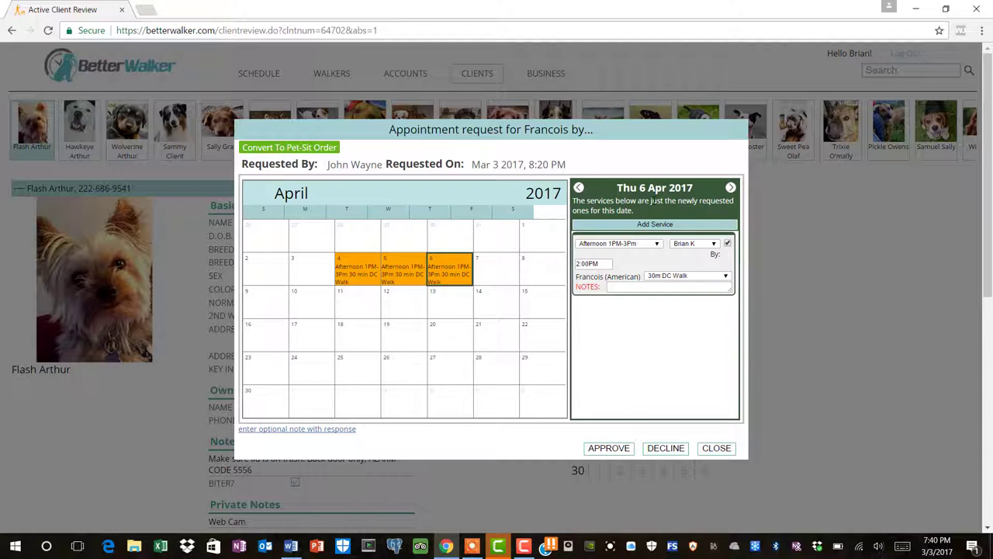
pyautogui.click(713, 243)
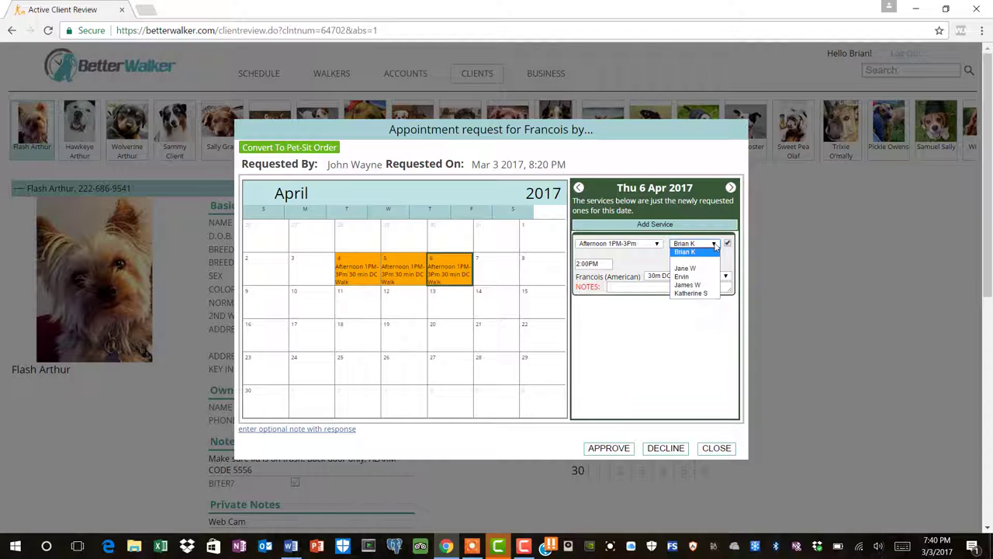
pyautogui.click(688, 285)
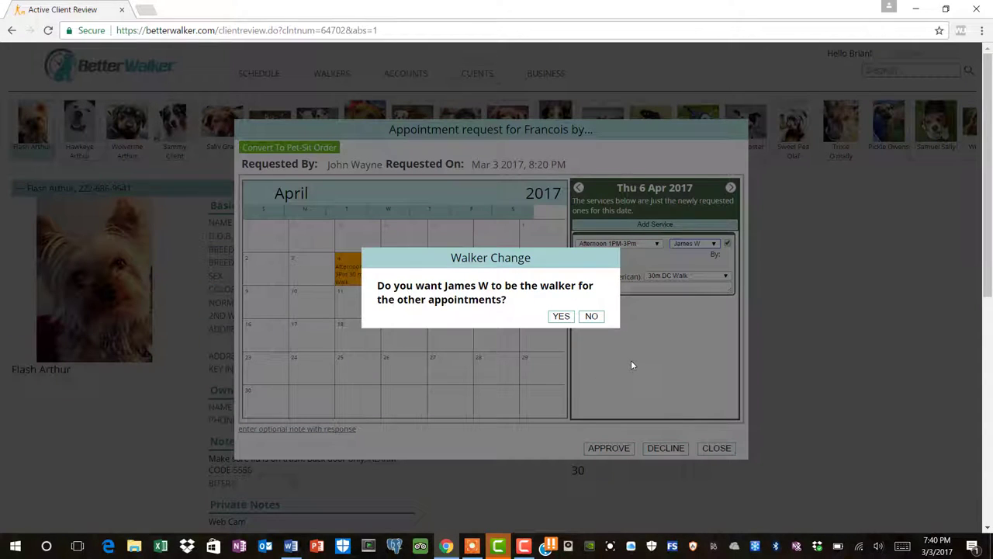
pyautogui.click(594, 317)
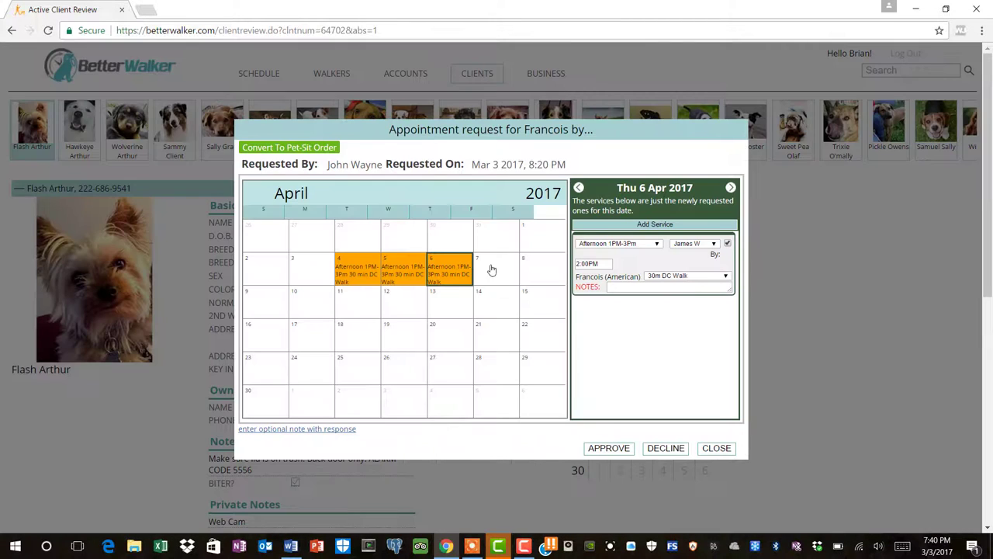
# - Set the April 4 walk's time to 3:00pm, apply it to all the other appointments, and approve the request
pyautogui.click(415, 270)
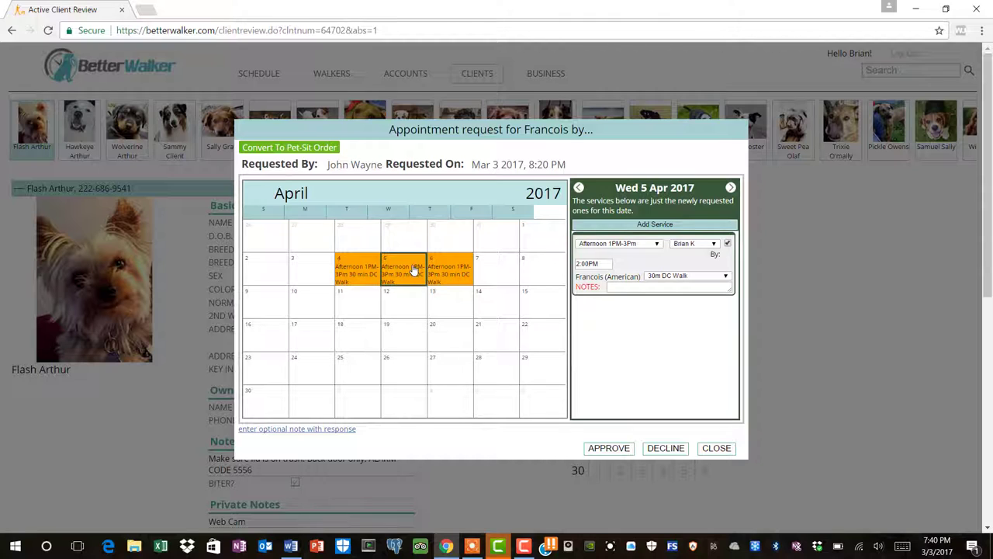
pyautogui.click(354, 271)
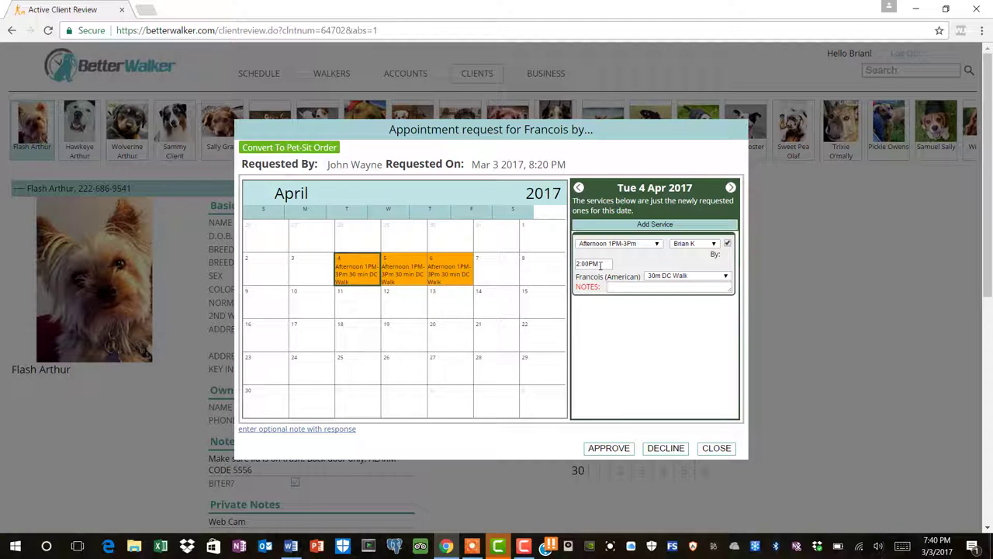
pyautogui.moveTo(599, 264); pyautogui.dragTo(557, 272)
pyautogui.write('3:00')
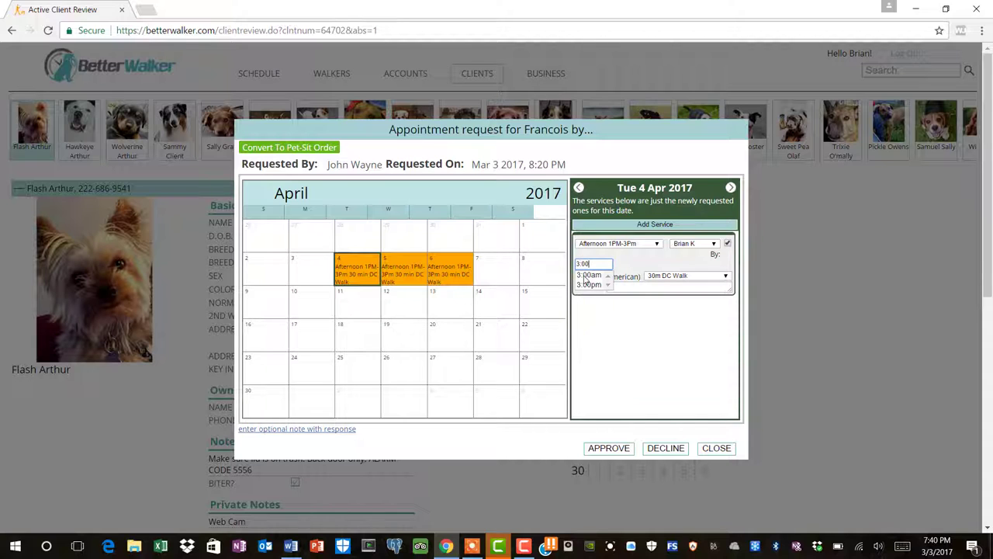
pyautogui.click(587, 285)
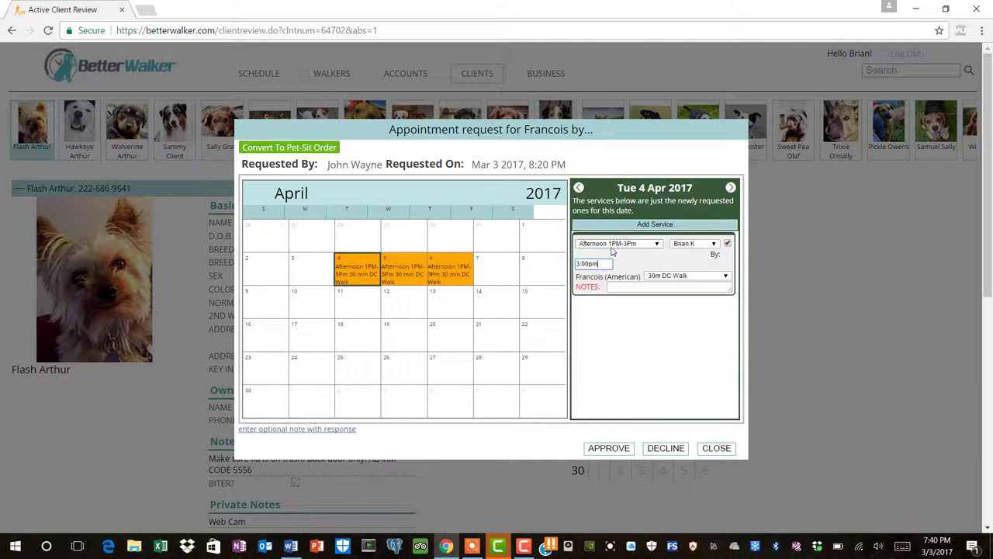
pyautogui.click(673, 270)
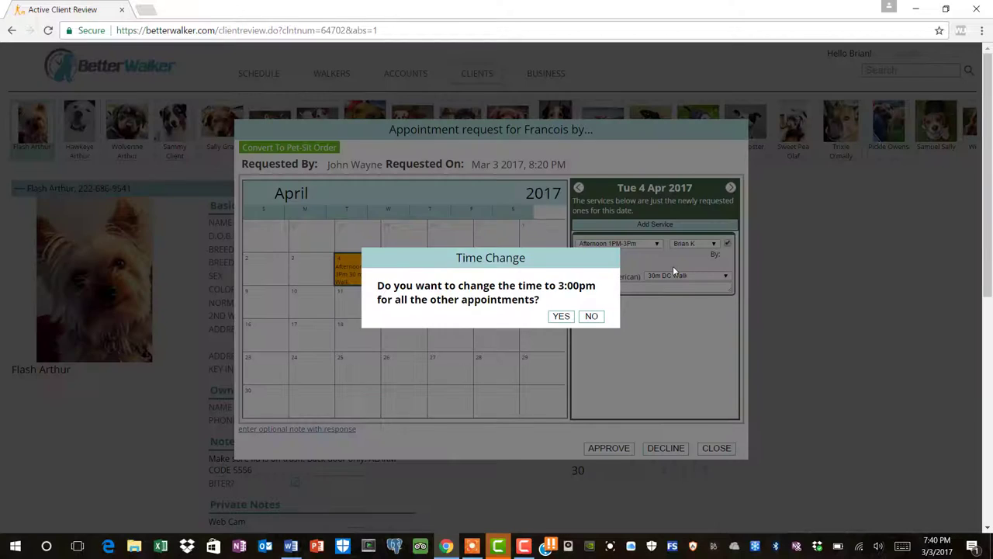
pyautogui.click(563, 318)
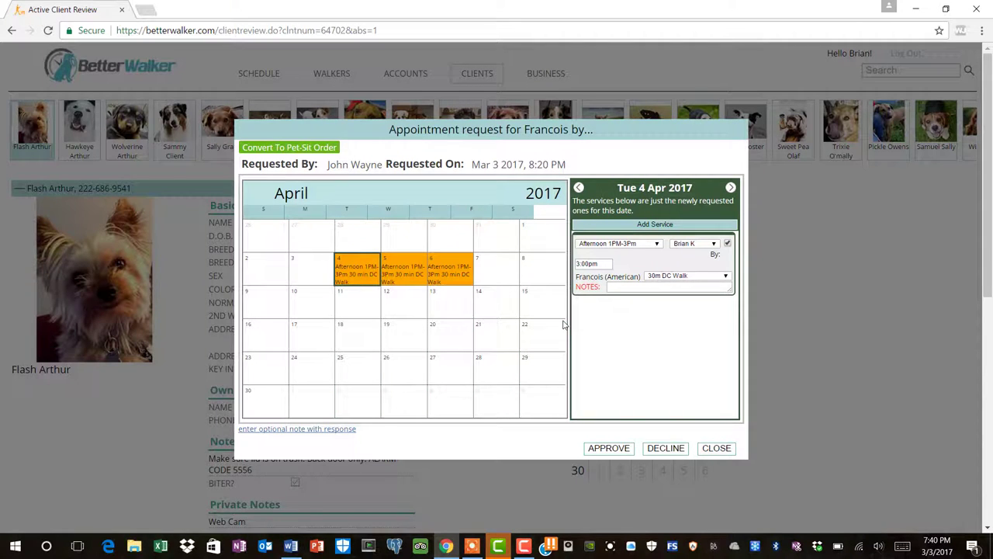
pyautogui.click(609, 448)
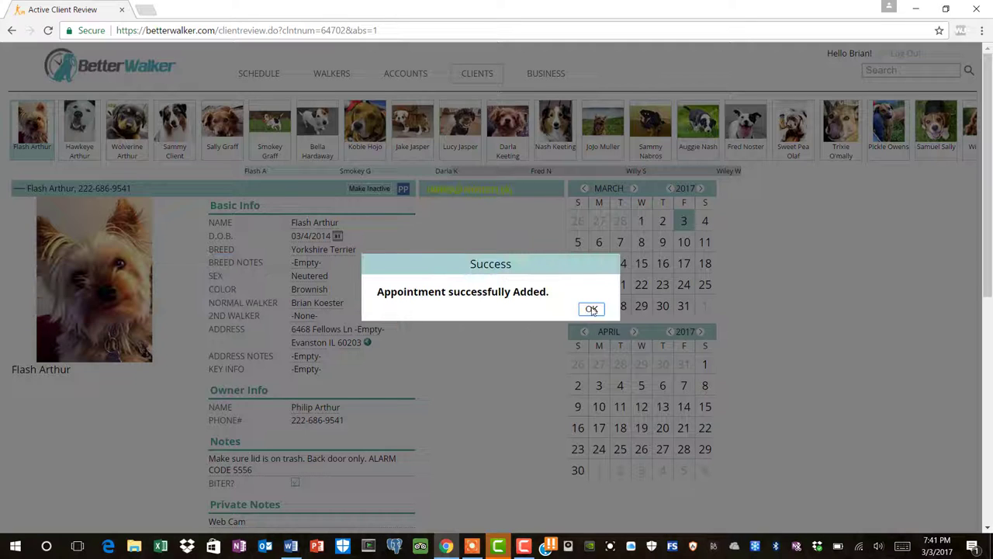
pyautogui.click(591, 310)
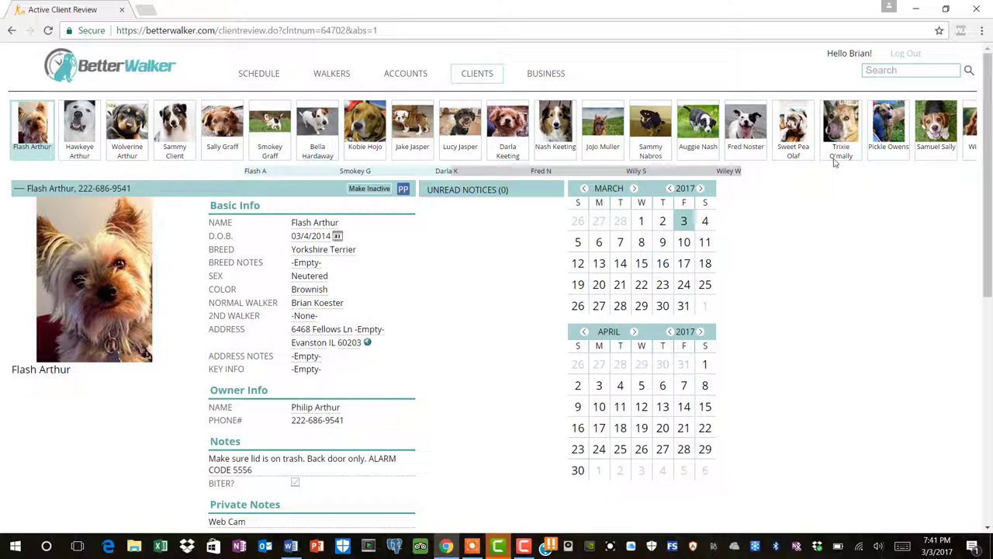
# - Search for "swe", open the client Sweet Pea and bring up her March 2017 calendar
pyautogui.click(882, 69)
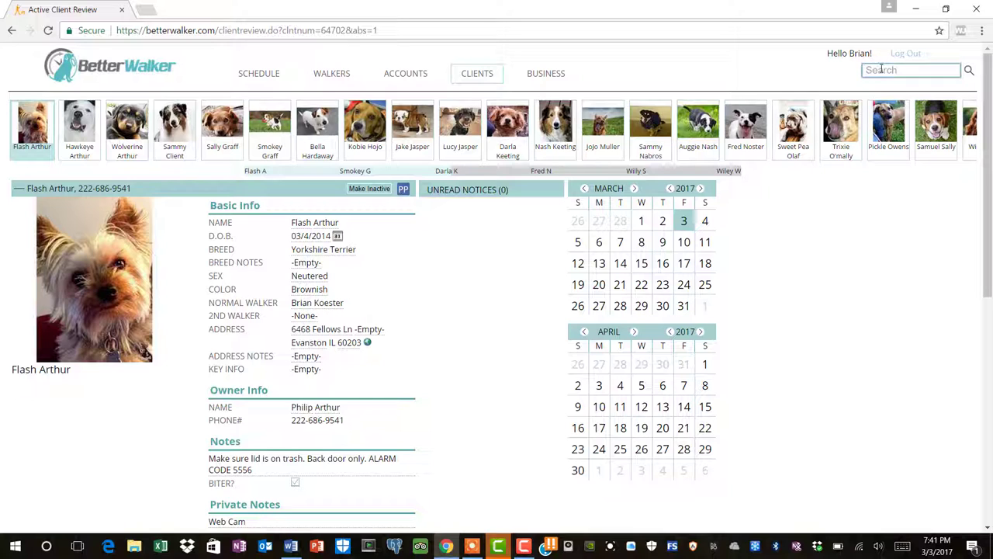
pyautogui.write('swel')
pyautogui.press('BackSpace')
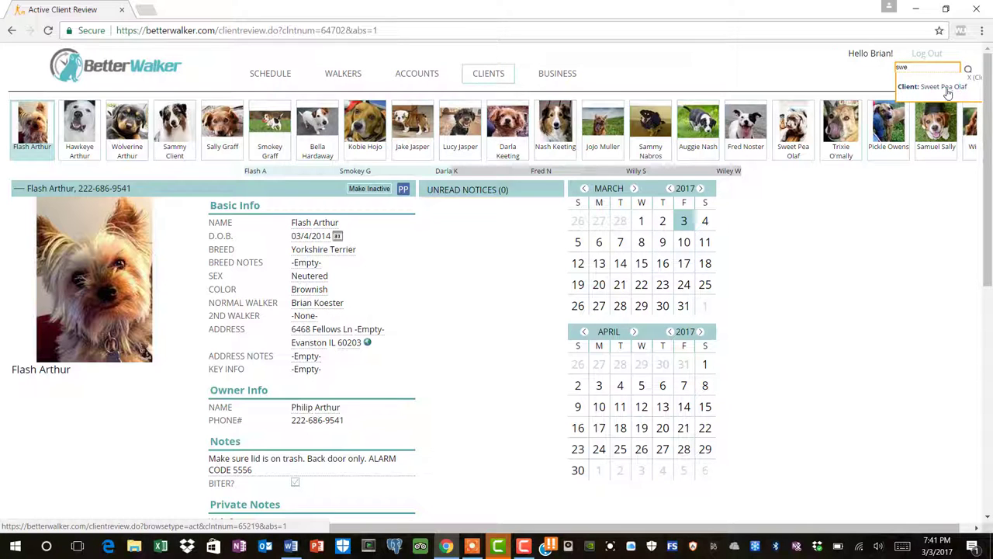
pyautogui.click(948, 87)
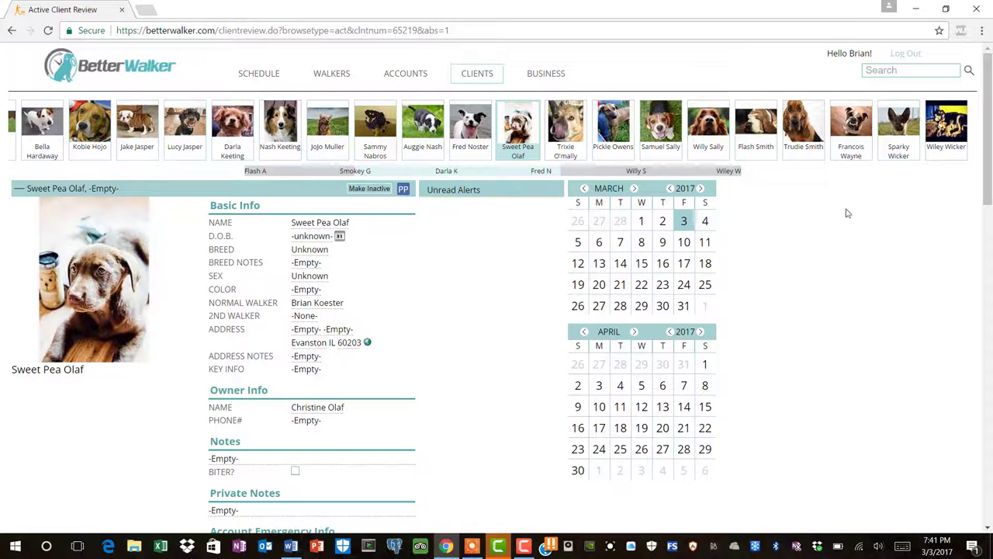
pyautogui.click(662, 264)
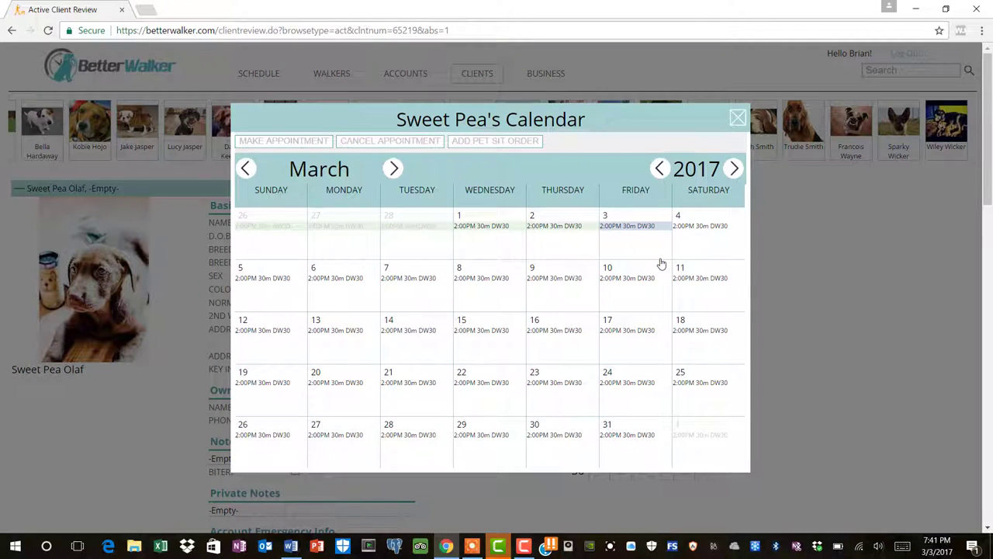
# - Start new appointments for Sweet Pea on March 7 and 9, choosing the fourth listed walker and the 30m Basic Dog Walk
pyautogui.click(413, 287)
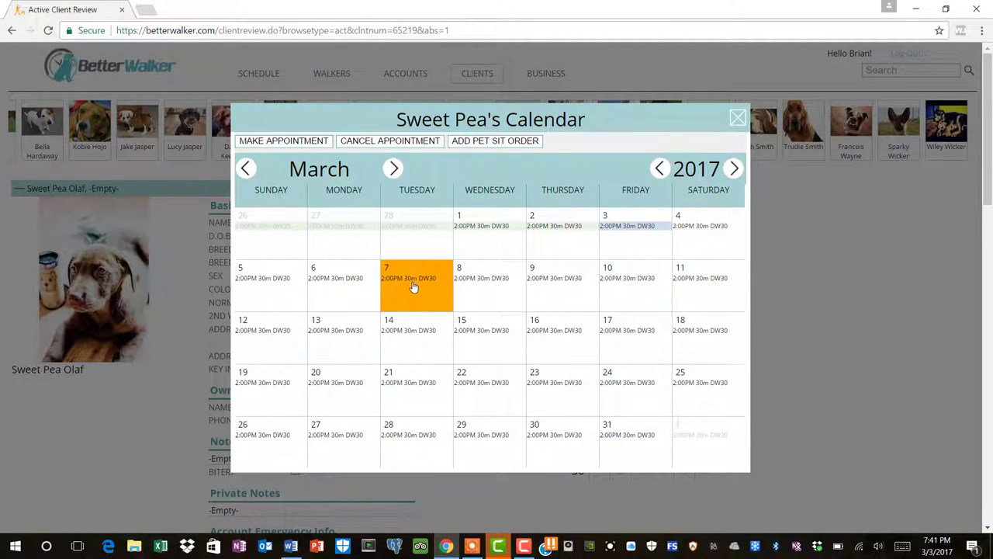
pyautogui.click(563, 288)
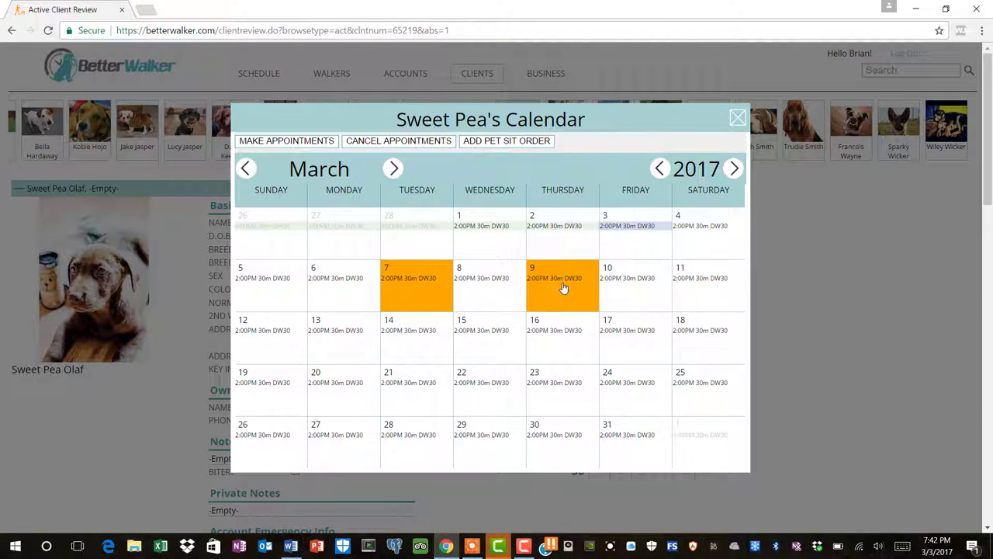
pyautogui.click(269, 141)
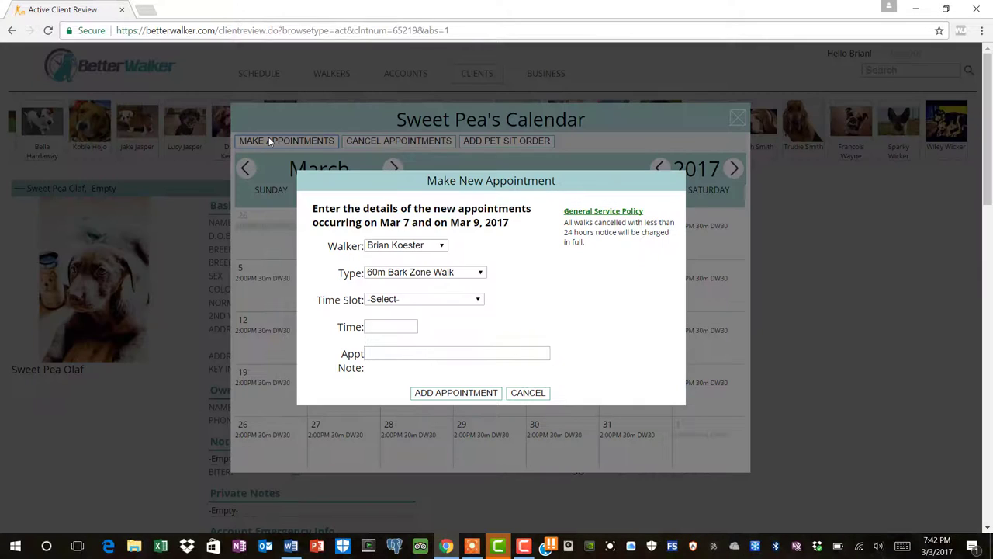
pyautogui.click(442, 246)
pyautogui.click(396, 291)
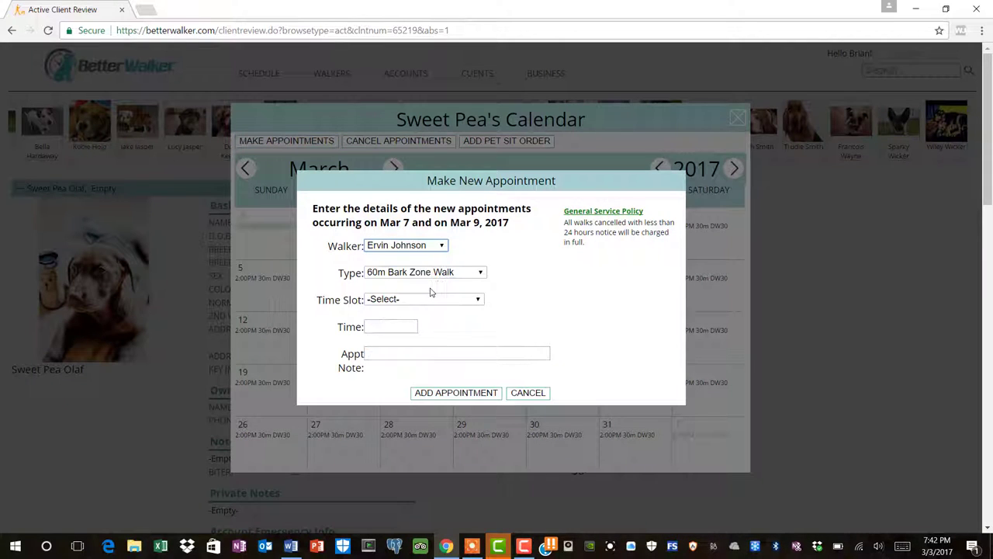
pyautogui.click(481, 273)
pyautogui.click(438, 309)
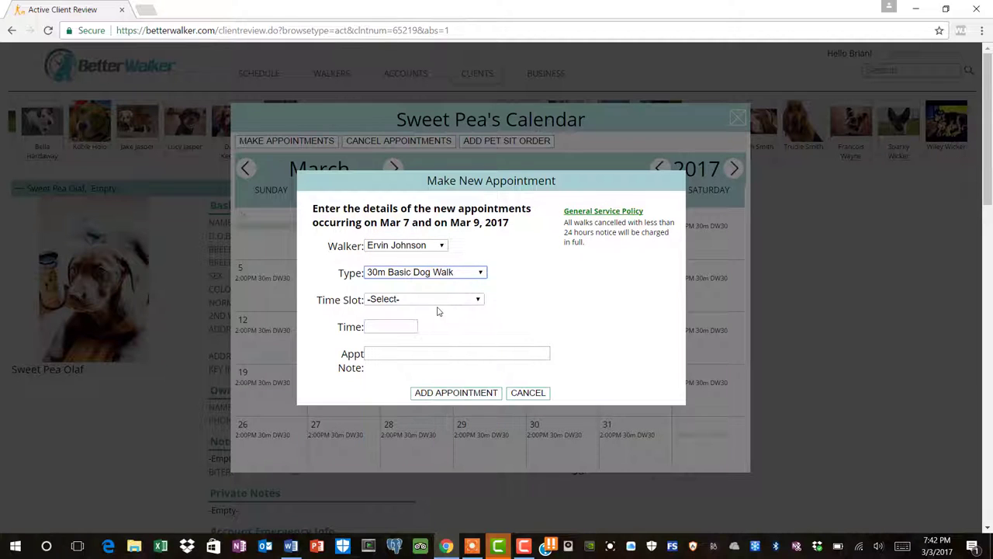
pyautogui.click(476, 301)
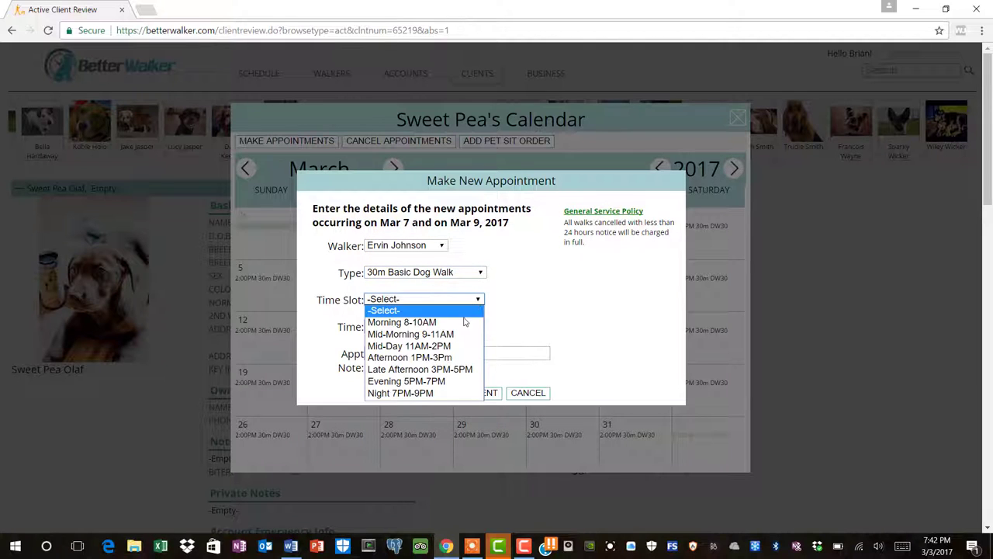
pyautogui.click(457, 358)
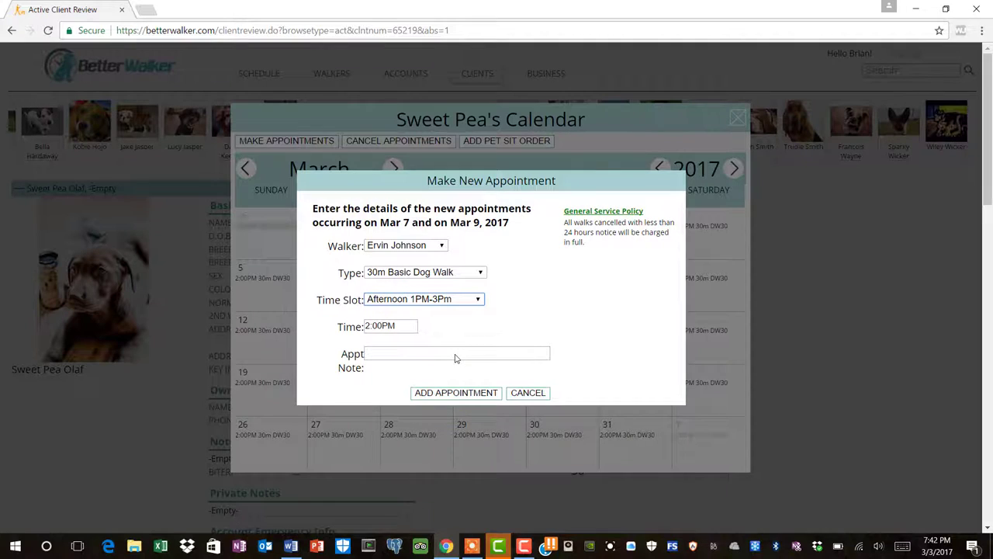
pyautogui.click(456, 394)
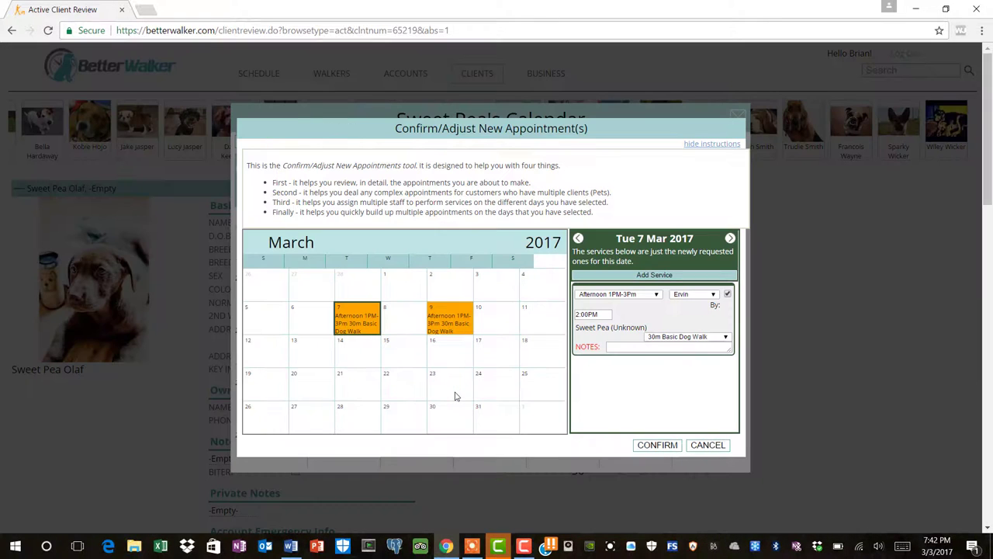
pyautogui.click(641, 447)
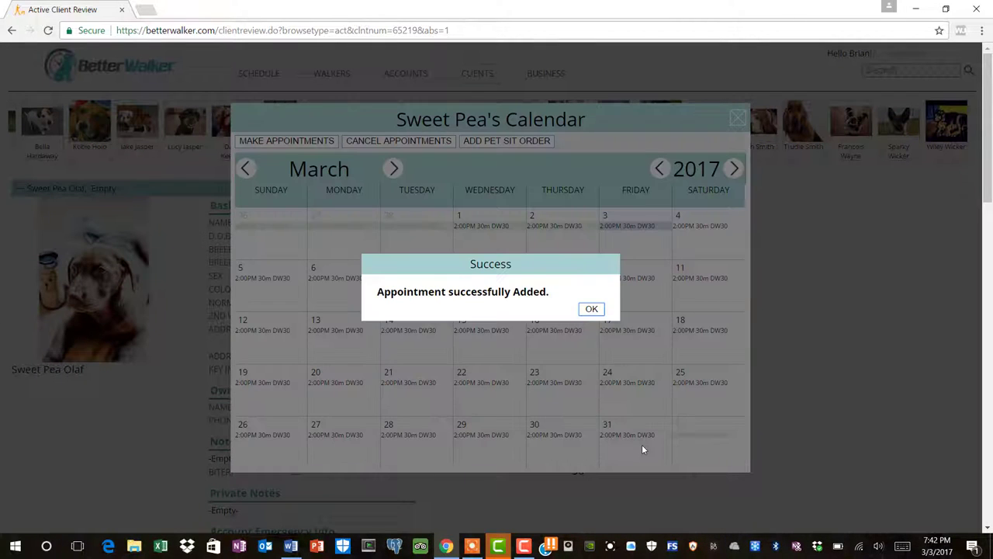
pyautogui.click(593, 309)
pyautogui.click(737, 117)
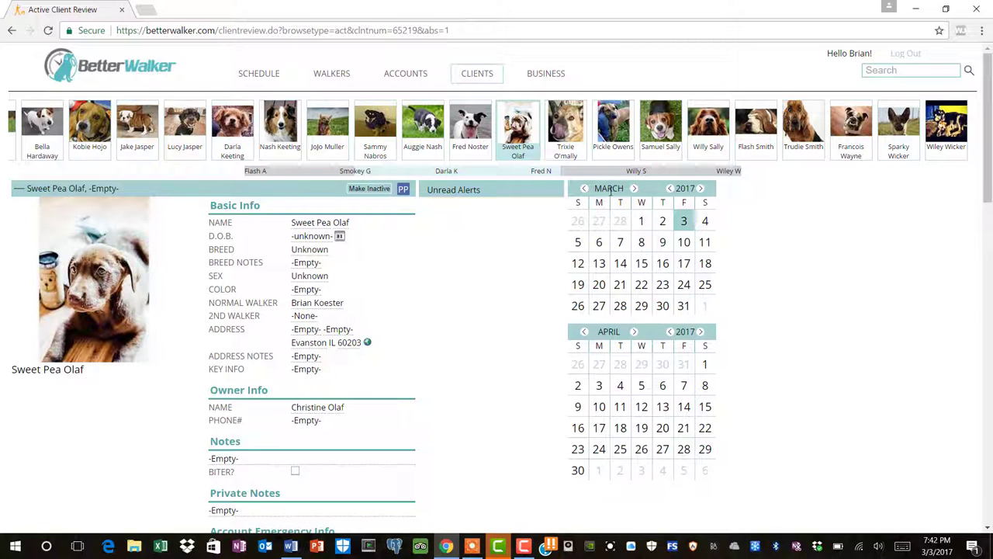
# - Open the client Flash and start a new recurring appointment with the fourth listed walker and the 30m Basic Dog Walk
pyautogui.click(754, 153)
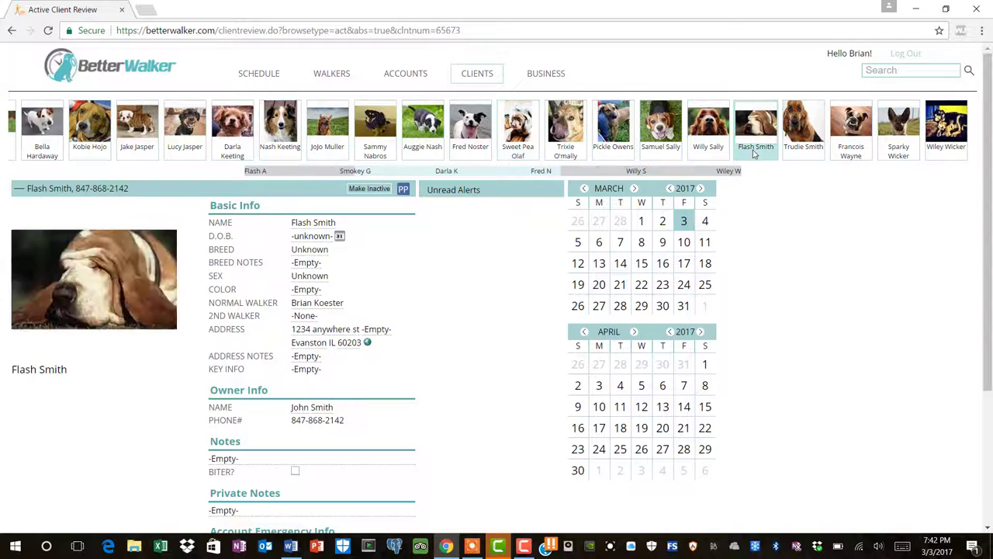
pyautogui.moveTo(990, 91); pyautogui.dragTo(974, 119)
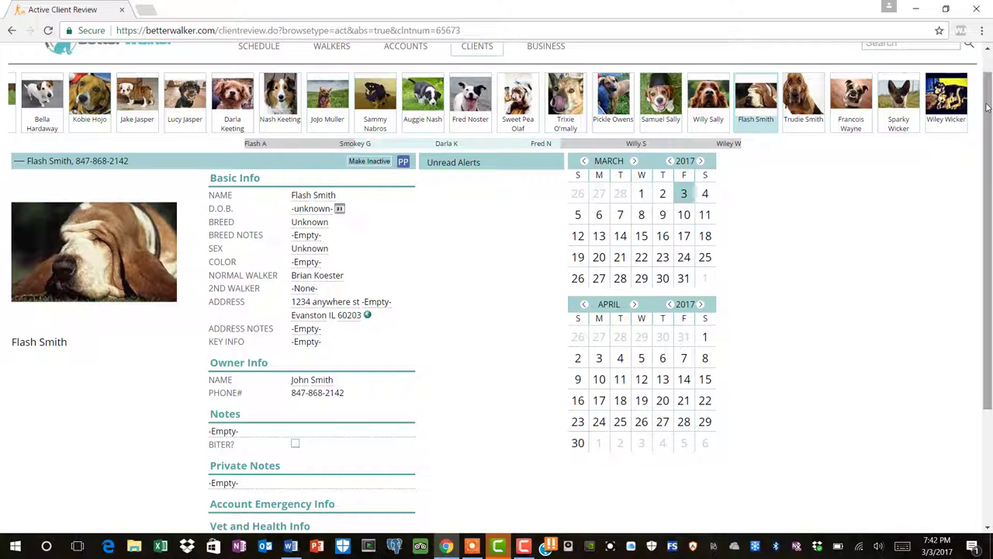
pyautogui.scroll(-2, 988, 107)
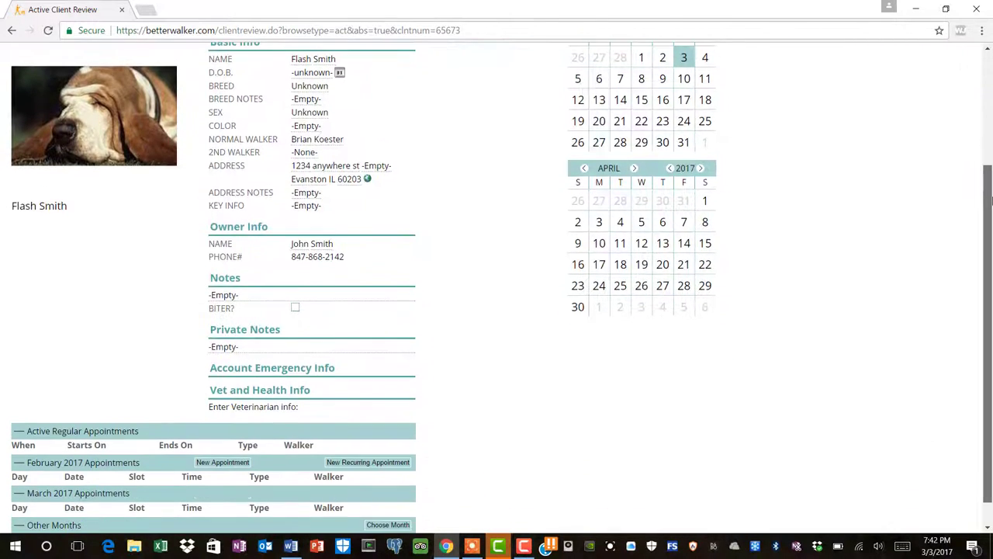
pyautogui.click(373, 464)
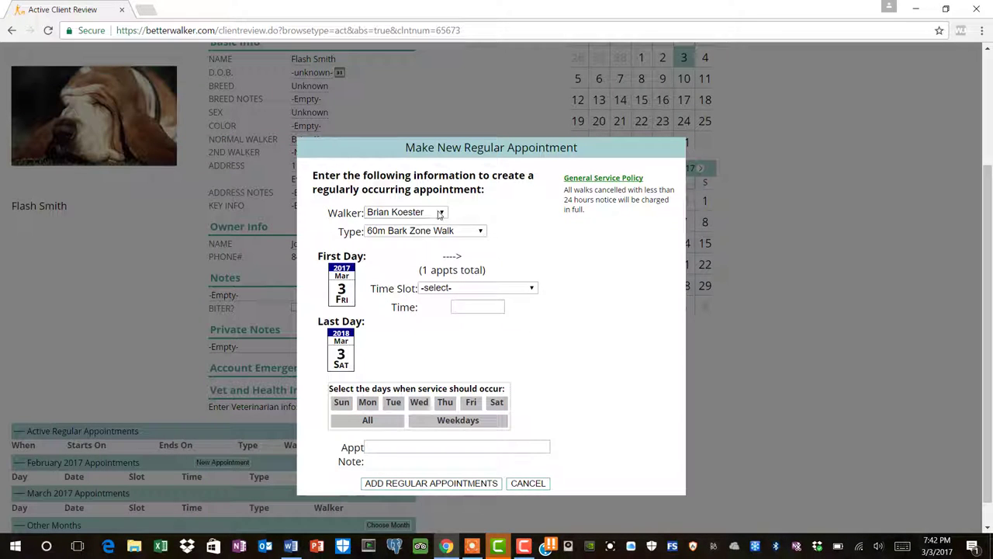
pyautogui.click(440, 213)
pyautogui.click(415, 259)
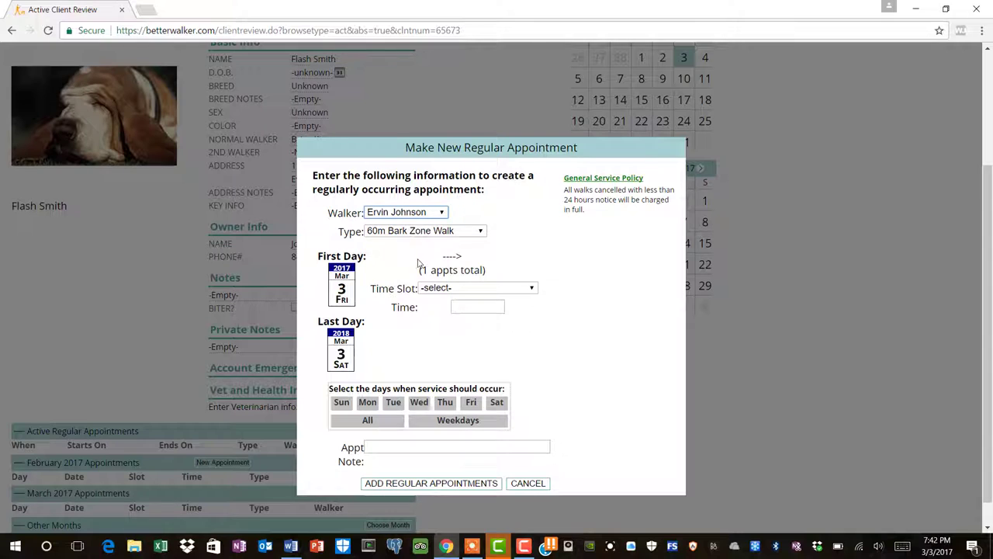
pyautogui.click(479, 230)
pyautogui.click(440, 266)
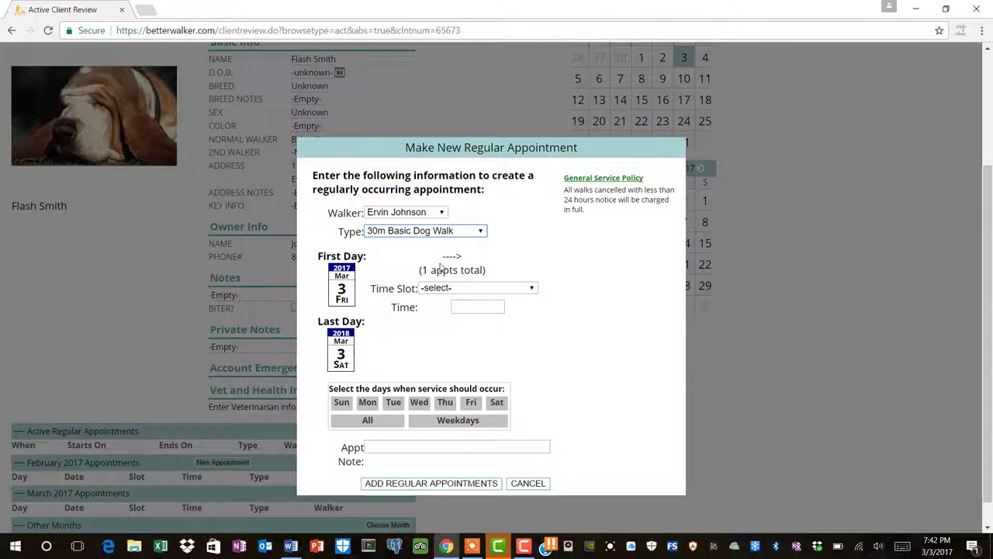
# - Set the recurring appointment's first day to March 6, 2017 and its time slot to Mid-Day 11AM-2PM
pyautogui.click(341, 284)
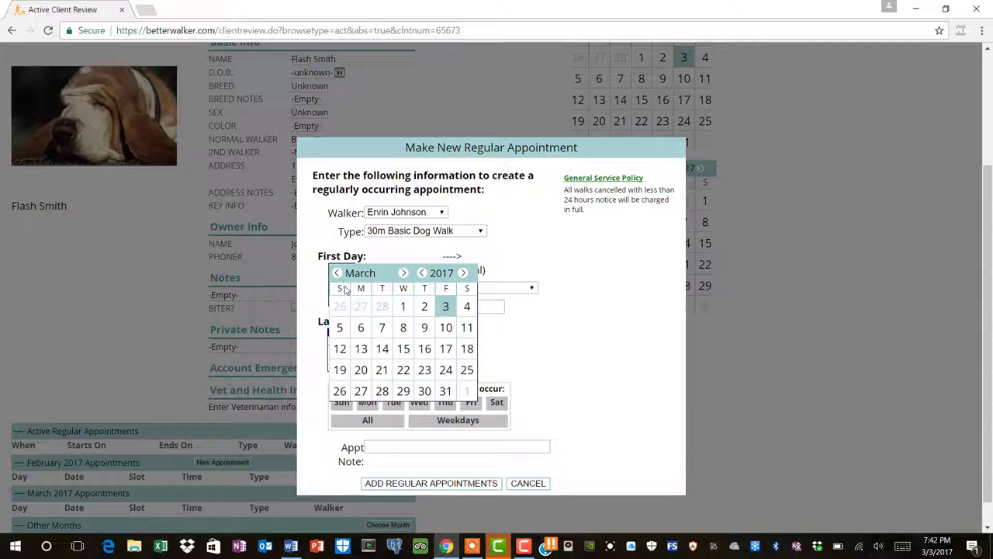
pyautogui.click(361, 328)
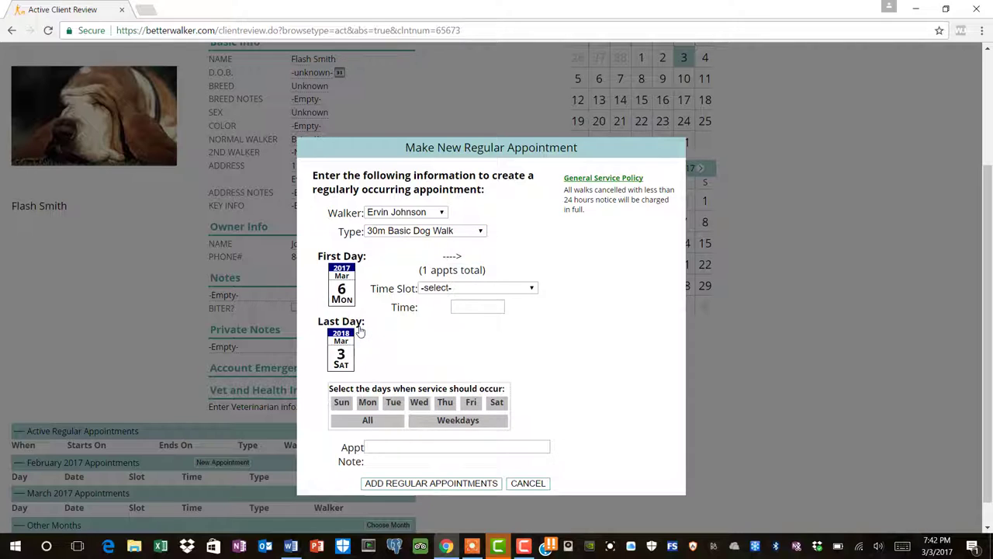
pyautogui.click(534, 289)
pyautogui.click(516, 337)
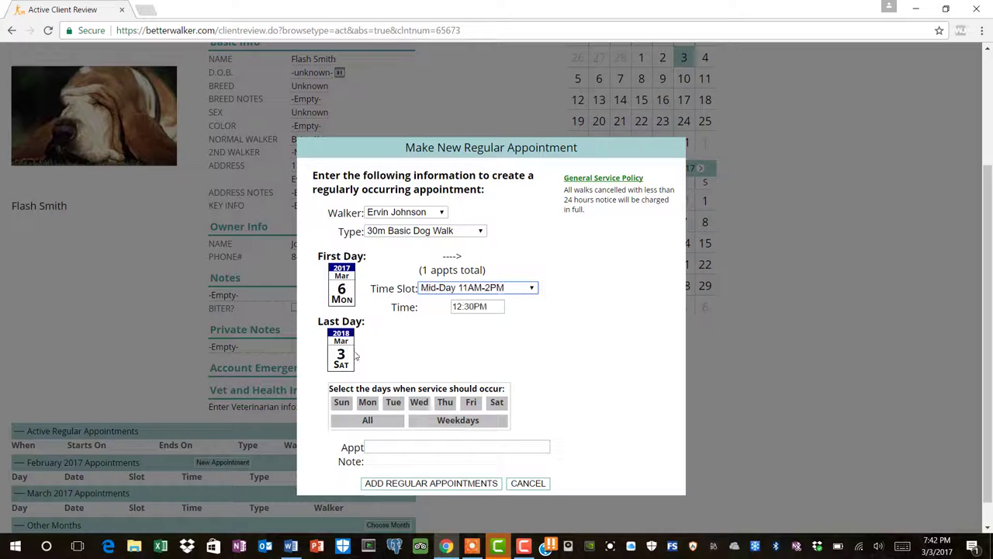
# - Set the recurring appointment's last day to March 3, 2035
pyautogui.click(348, 354)
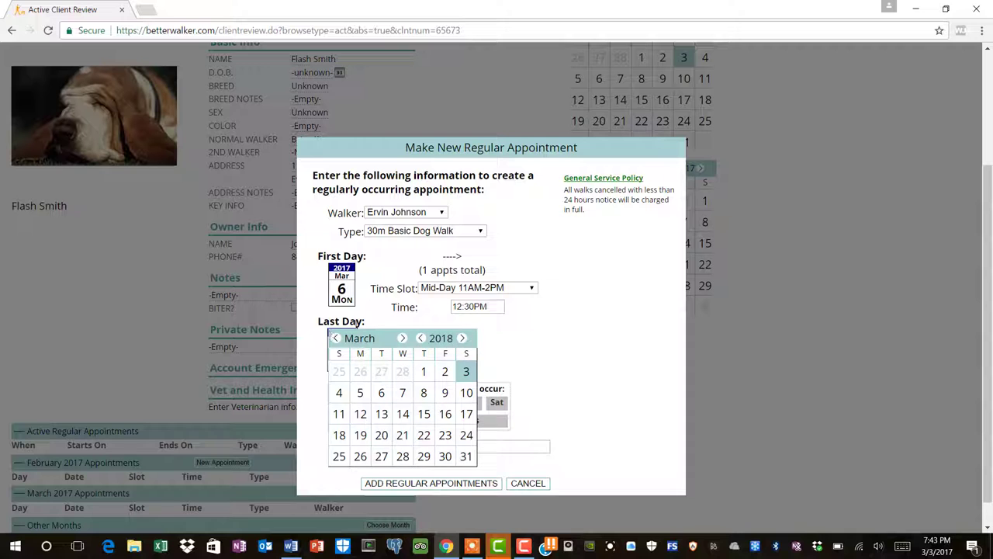
pyautogui.doubleClick(462, 338)
pyautogui.doubleClick(462, 338)
pyautogui.tripleClick(463, 338)
pyautogui.doubleClick(462, 338)
pyautogui.tripleClick(462, 338)
pyautogui.doubleClick(462, 338)
pyautogui.doubleClick(462, 338)
pyautogui.click(463, 338)
pyautogui.click(467, 372)
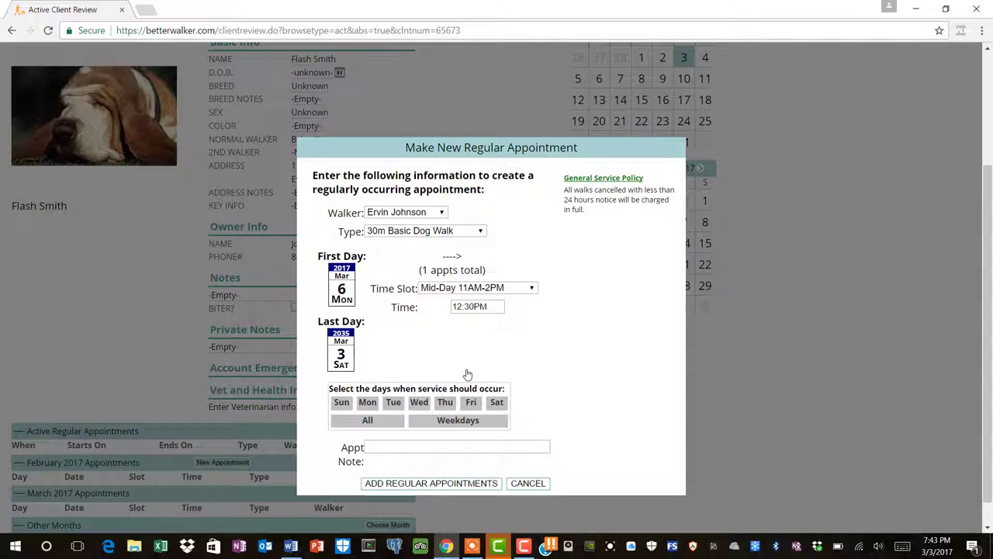
# - Schedule the service for Monday, Wednesday and Friday, and add the regular appointments while skipping the Christmas 2017 company holiday
pyautogui.click(367, 402)
pyautogui.click(419, 402)
pyautogui.click(471, 402)
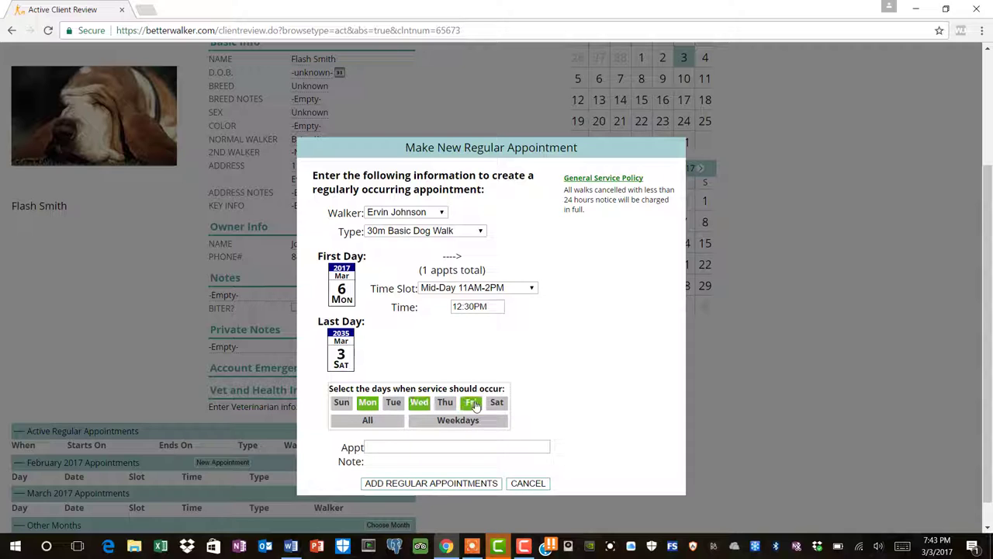
pyautogui.click(468, 482)
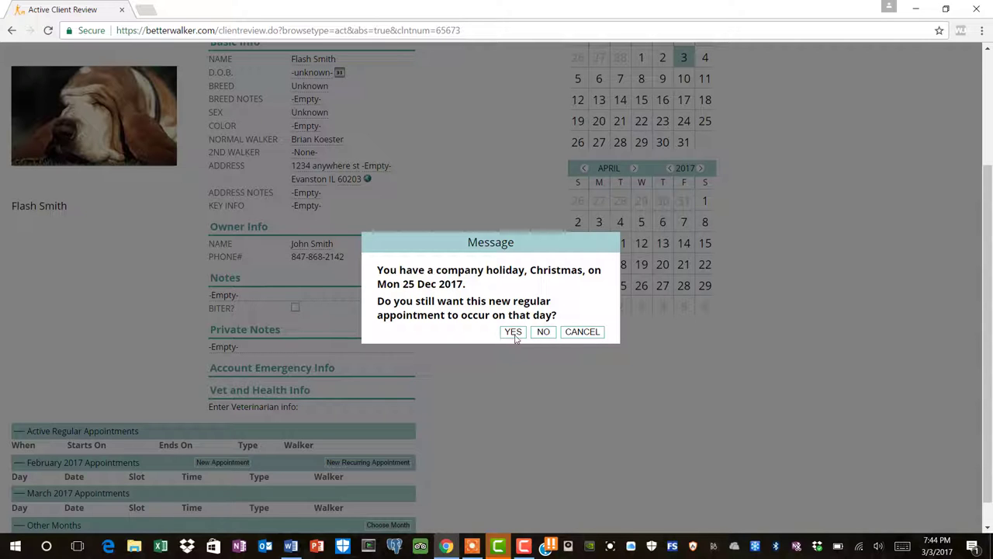
pyautogui.click(541, 331)
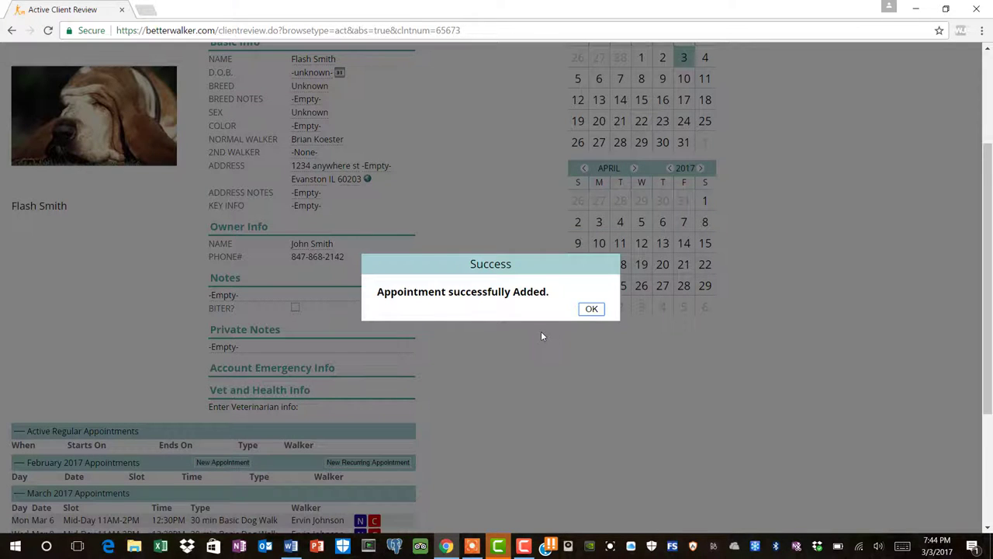
pyautogui.click(591, 309)
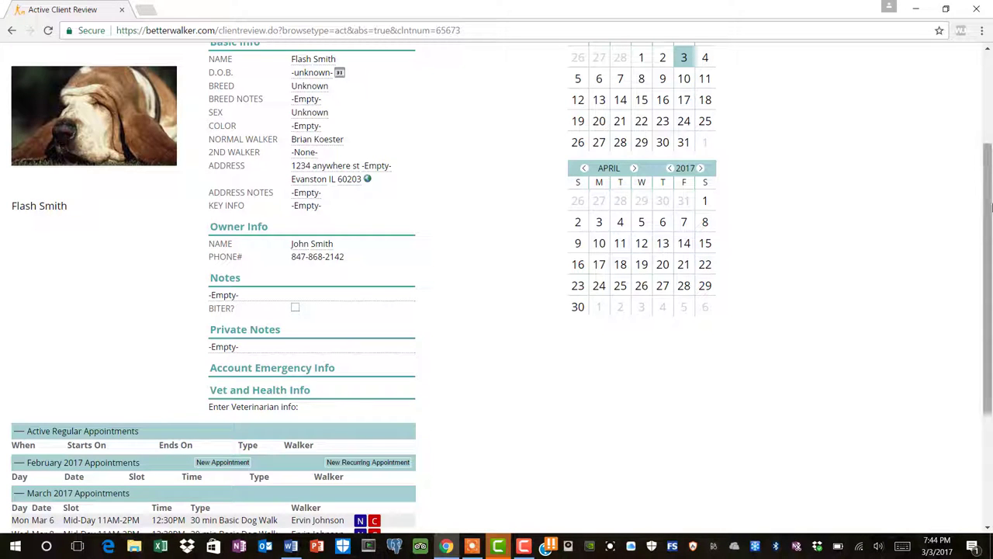
# - Choose March 2021 as another month to view for Flash and expand its appointment list
pyautogui.moveTo(991, 205); pyautogui.dragTo(989, 322)
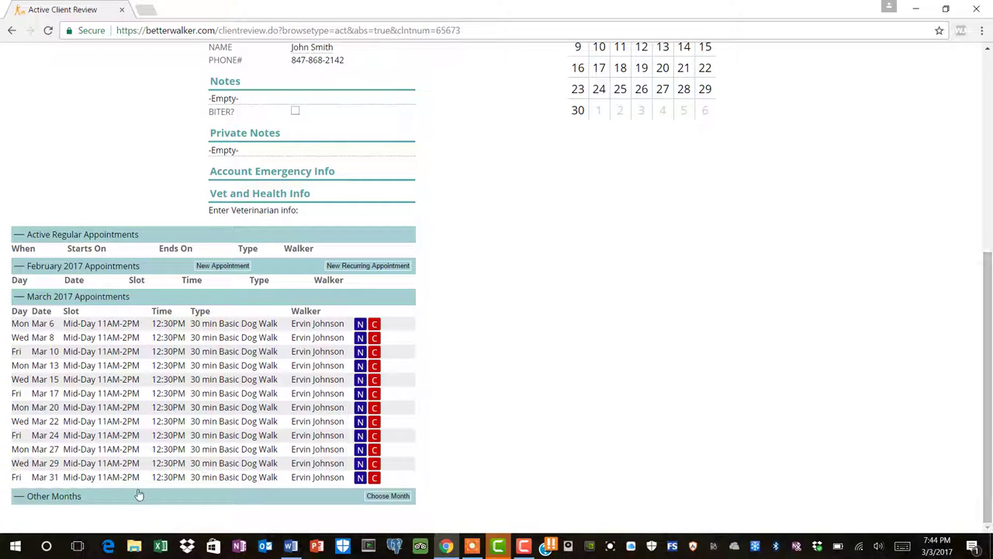
pyautogui.click(382, 498)
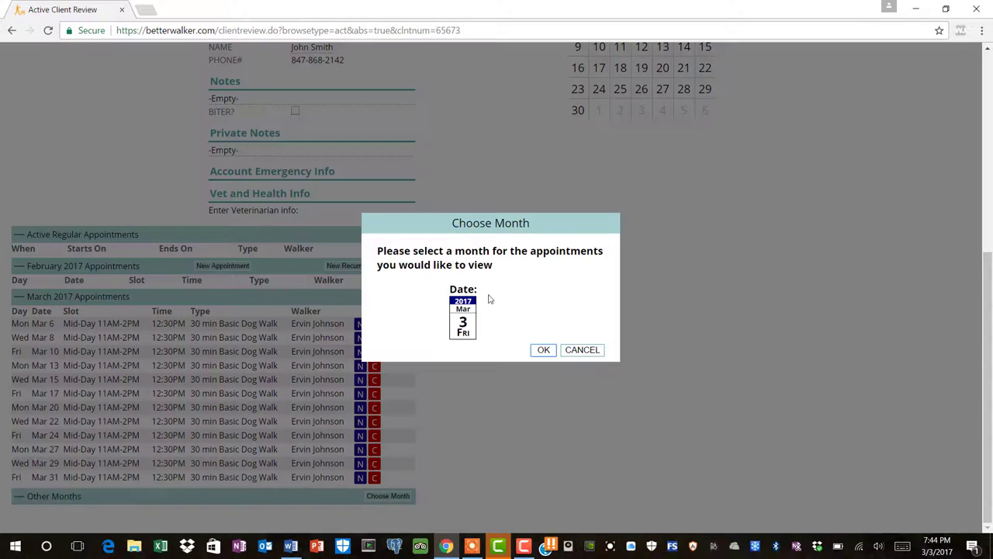
pyautogui.click(468, 312)
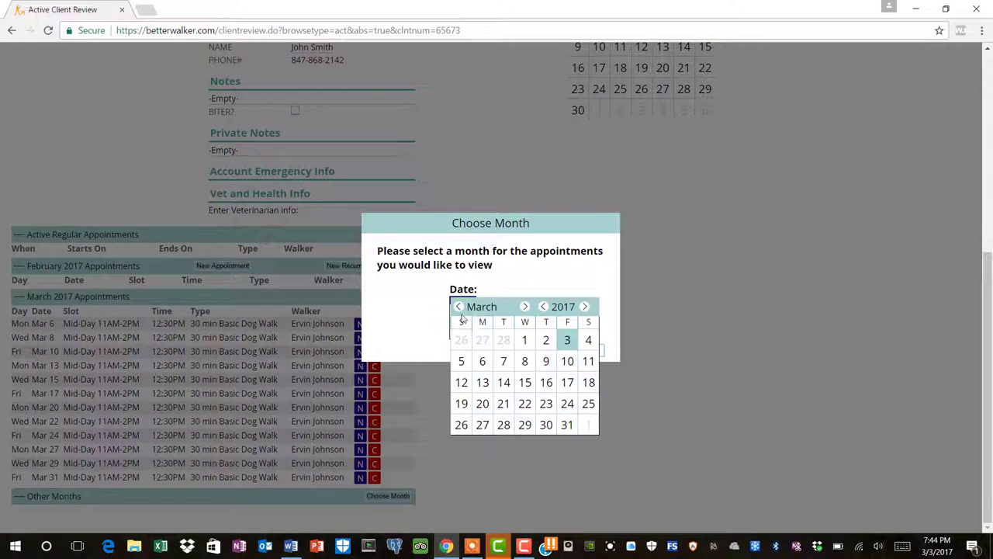
pyautogui.click(585, 308)
pyautogui.click(585, 307)
pyautogui.click(585, 308)
pyautogui.click(585, 307)
pyautogui.click(525, 344)
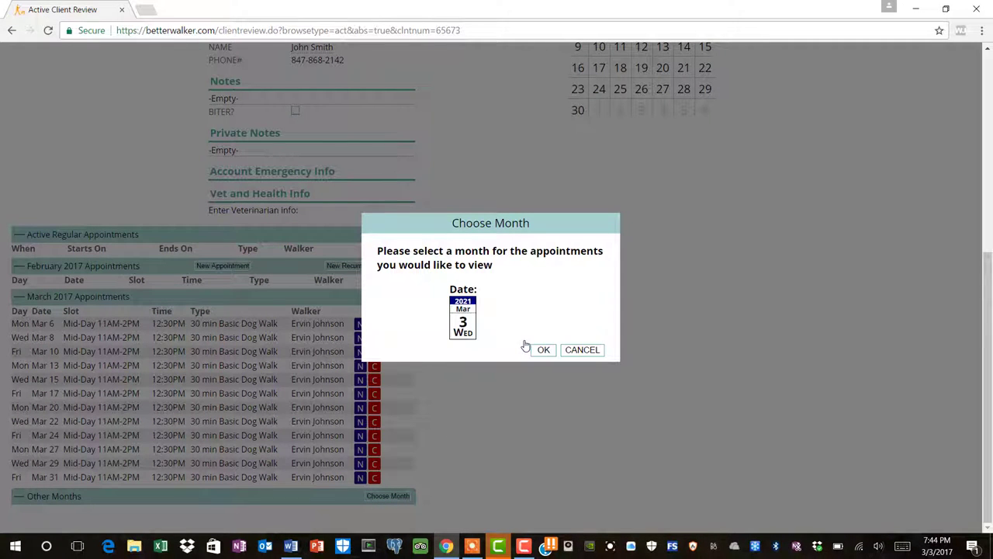
pyautogui.click(540, 351)
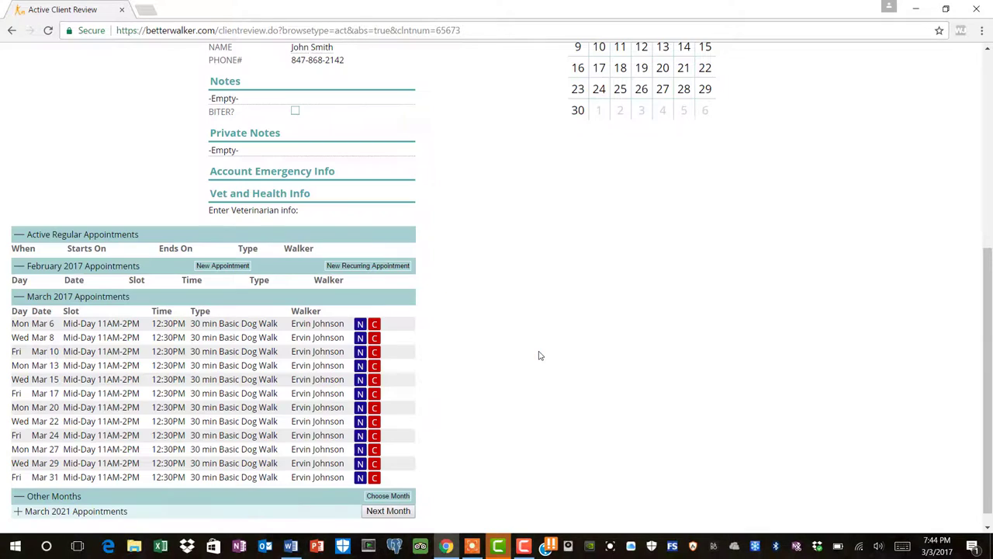
pyautogui.click(15, 512)
# - Change the time of the entire recurring dog walk series to 11:00am, starting from March 6, 2017
pyautogui.moveTo(988, 260); pyautogui.dragTo(969, 245)
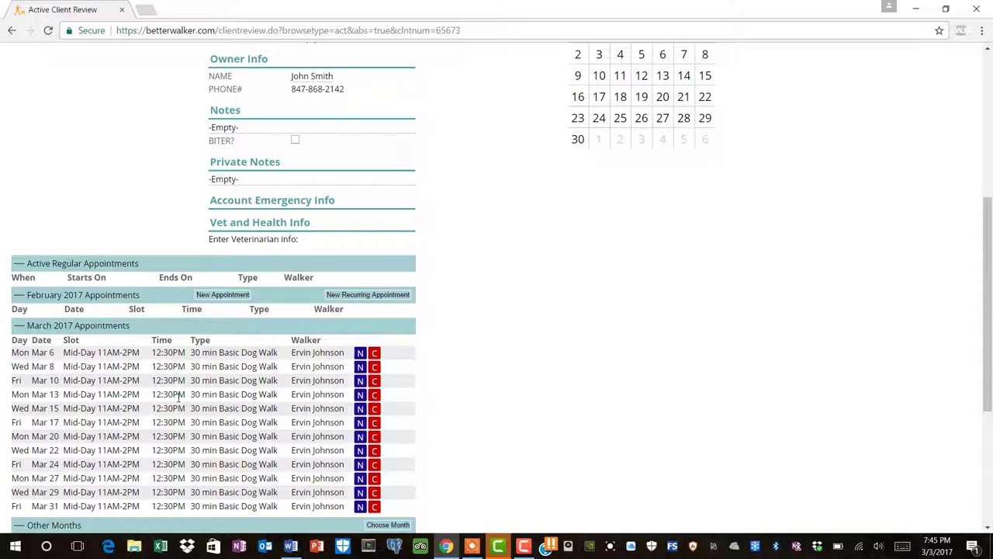
pyautogui.click(170, 351)
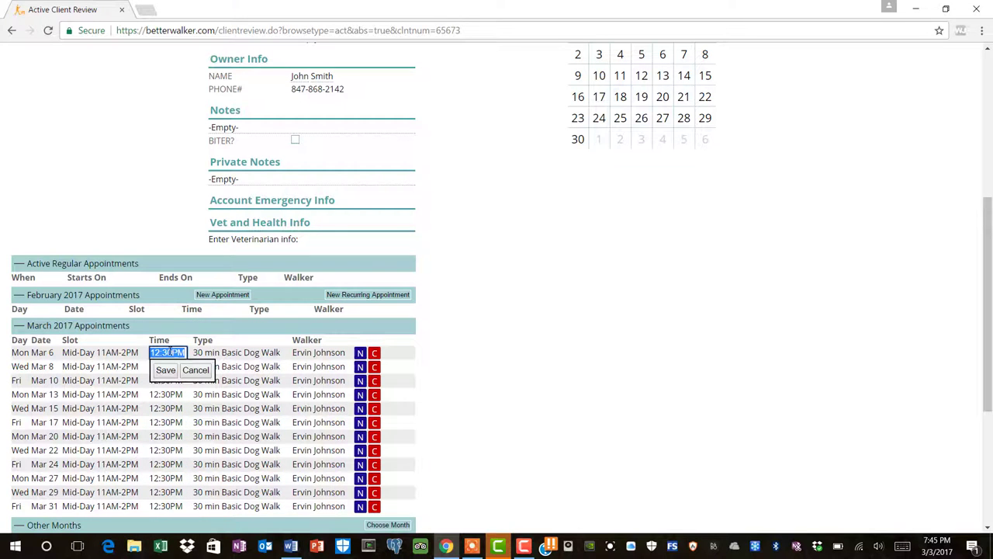
pyautogui.write('11:')
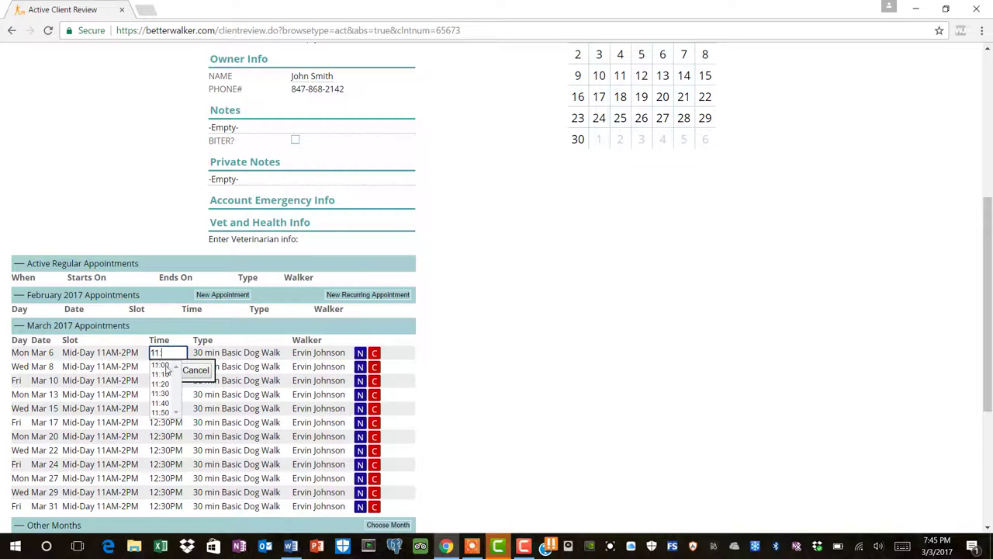
pyautogui.write('00am')
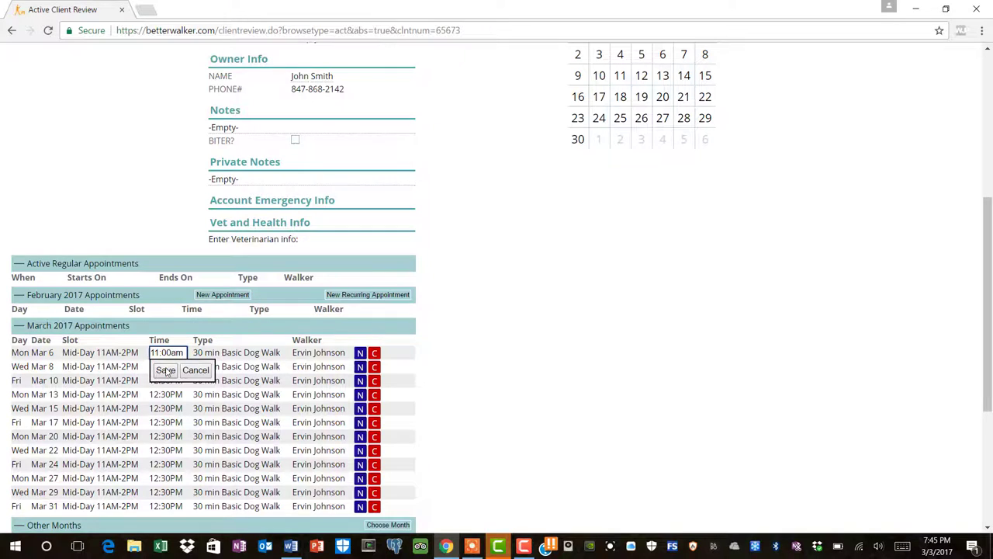
pyautogui.click(166, 371)
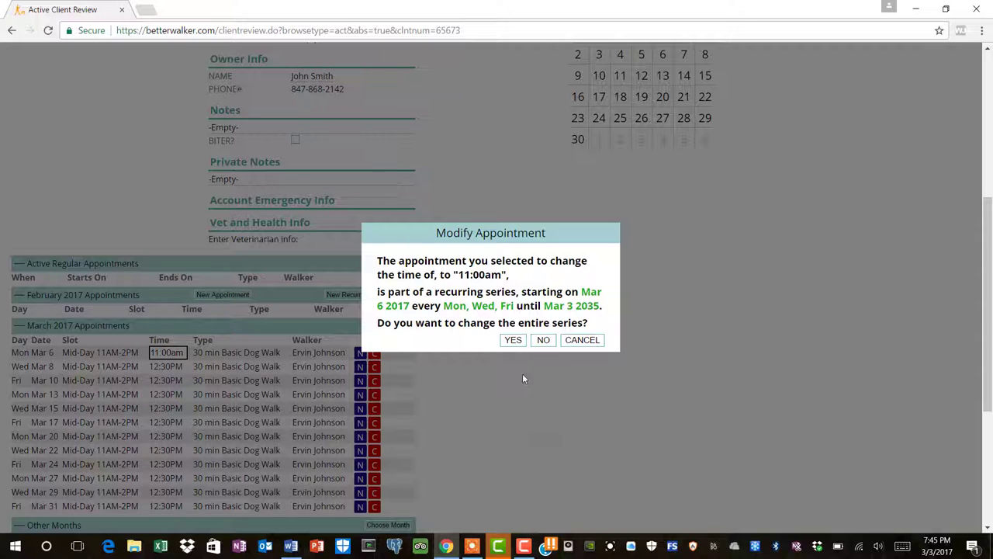
pyautogui.click(514, 341)
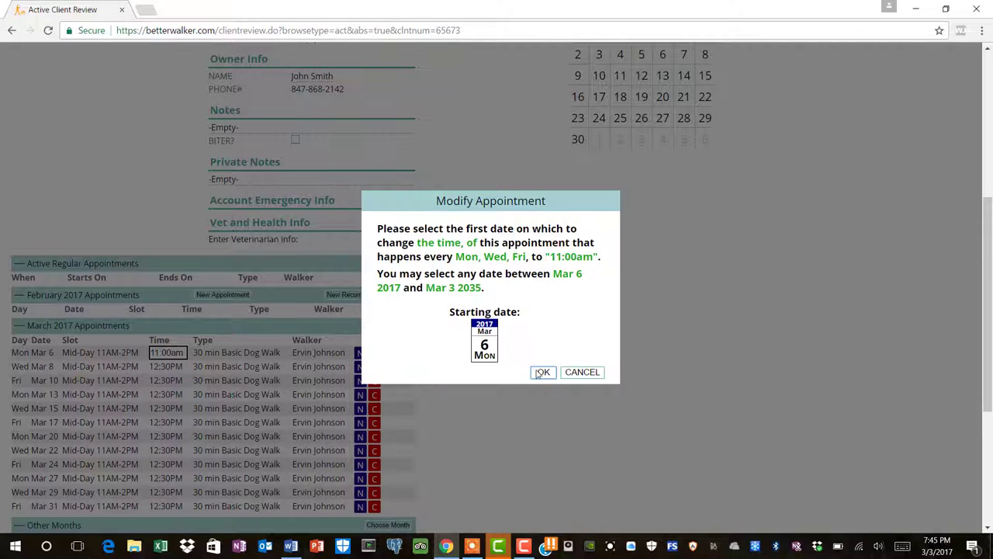
pyautogui.click(540, 372)
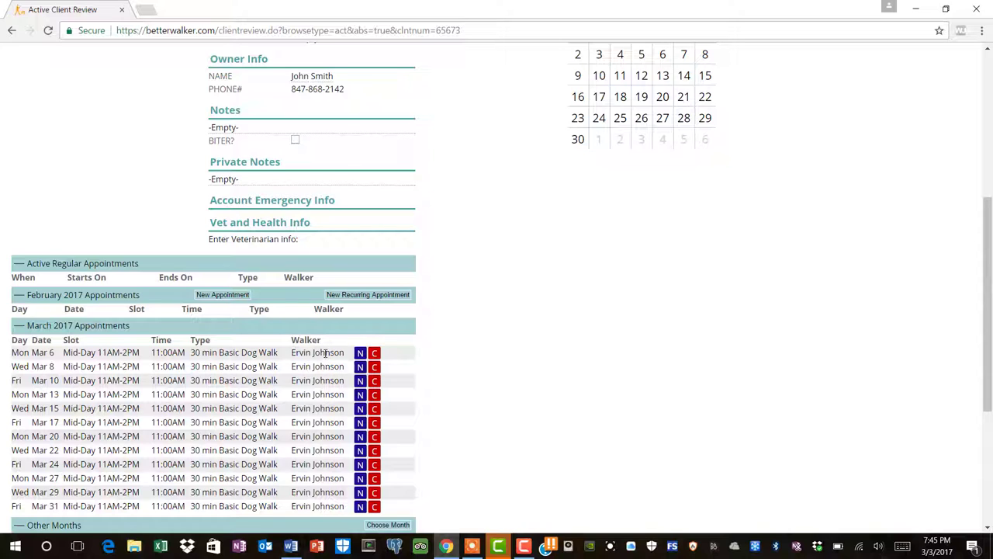
# - Assign a different walker to the Monday March 6 appointment only, without changing the entire recurring series
pyautogui.click(325, 353)
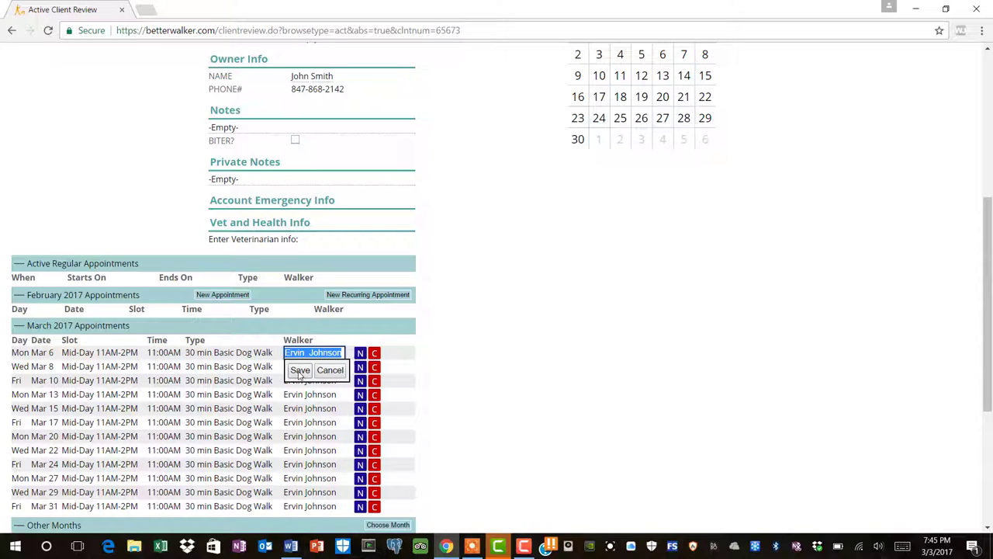
pyautogui.write('Ja')
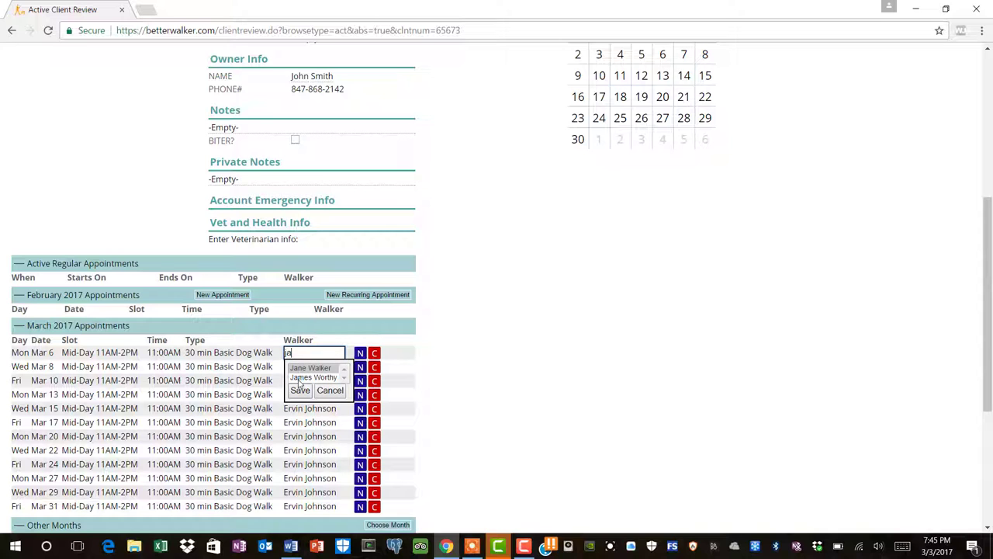
pyautogui.click(301, 377)
pyautogui.click(299, 391)
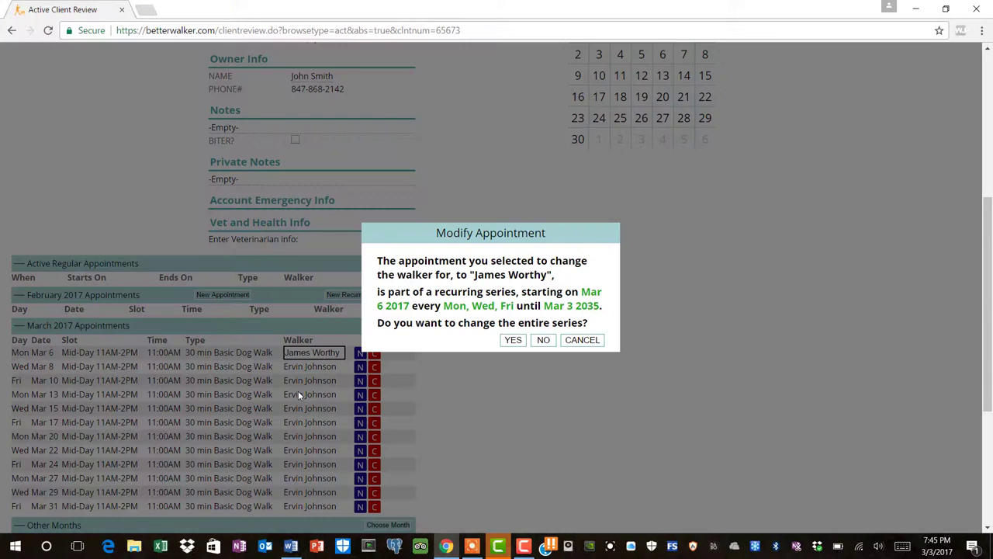
pyautogui.click(543, 341)
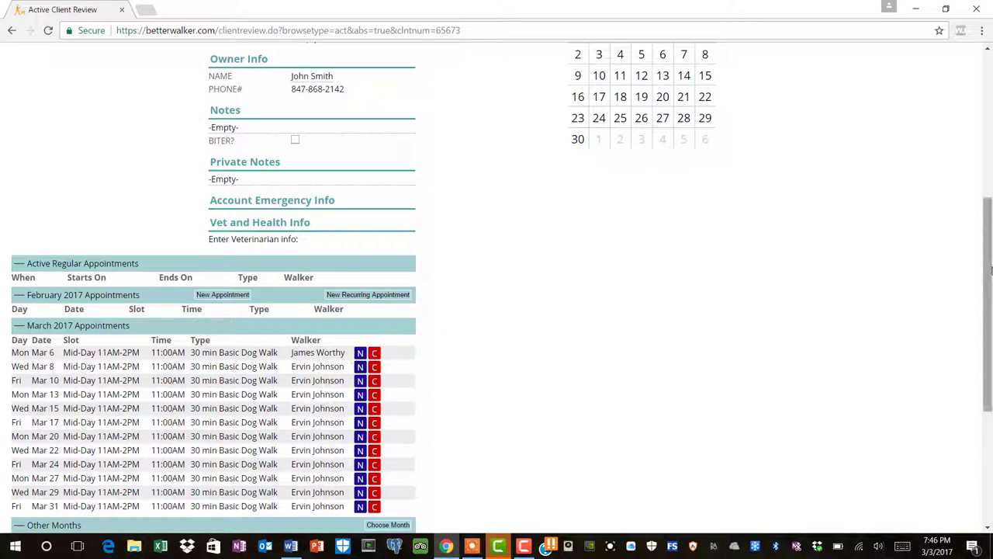
# - Open the WAG schedule to view all walkers' appointments for the week of Feb 26, 2017
pyautogui.moveTo(990, 270); pyautogui.dragTo(991, 124)
pyautogui.moveTo(261, 73)
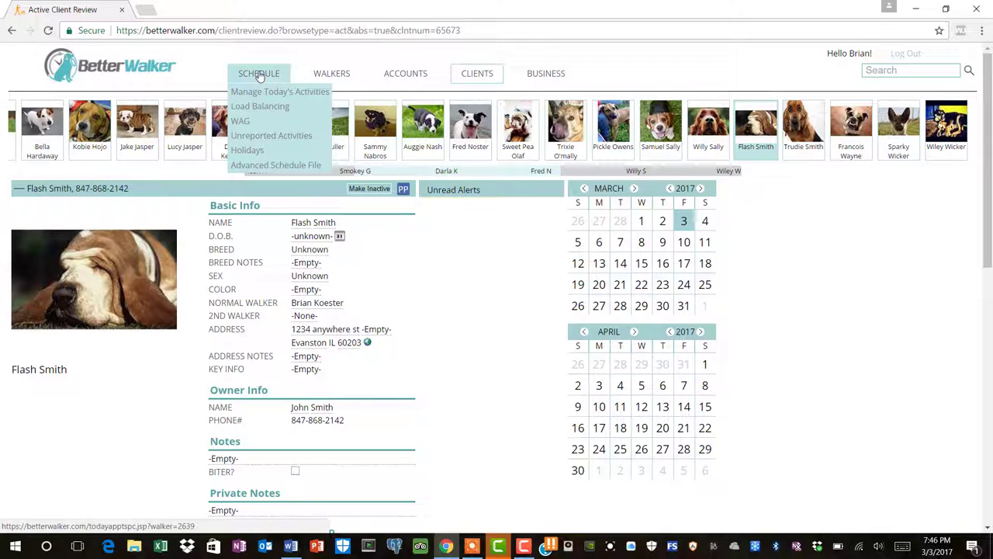
pyautogui.click(241, 123)
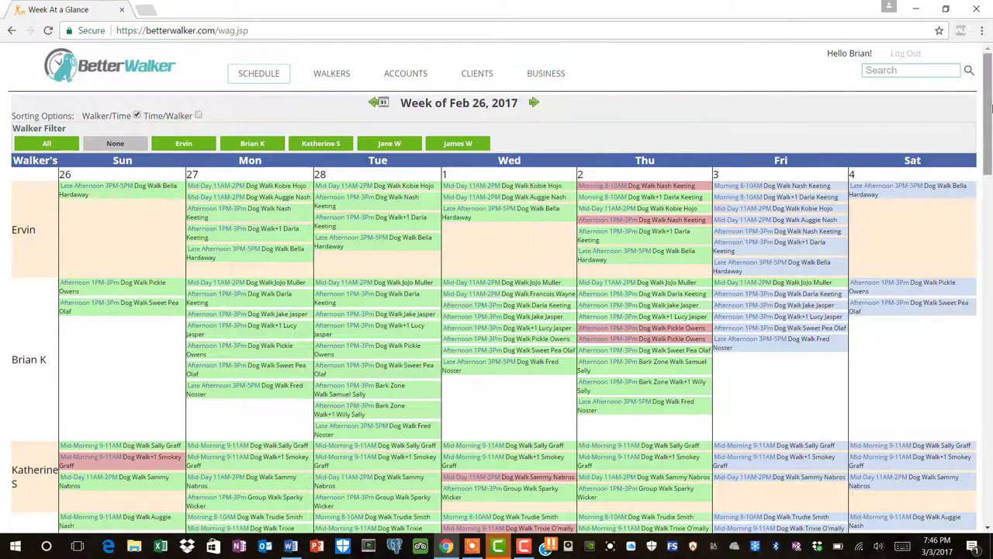
pyautogui.moveTo(990, 109)
pyautogui.mouseDown()
pyautogui.moveTo(990, 148)
pyautogui.moveTo(990, 106)
pyautogui.mouseUp()
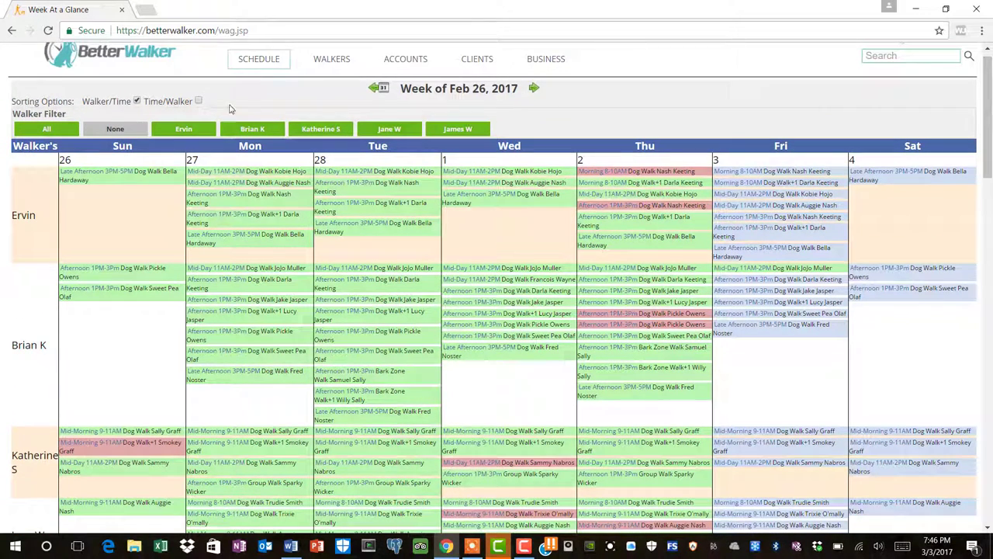
# - Filter the weekly schedule to no walkers, add two individual walkers, and restore the view of all walkers
pyautogui.click(115, 130)
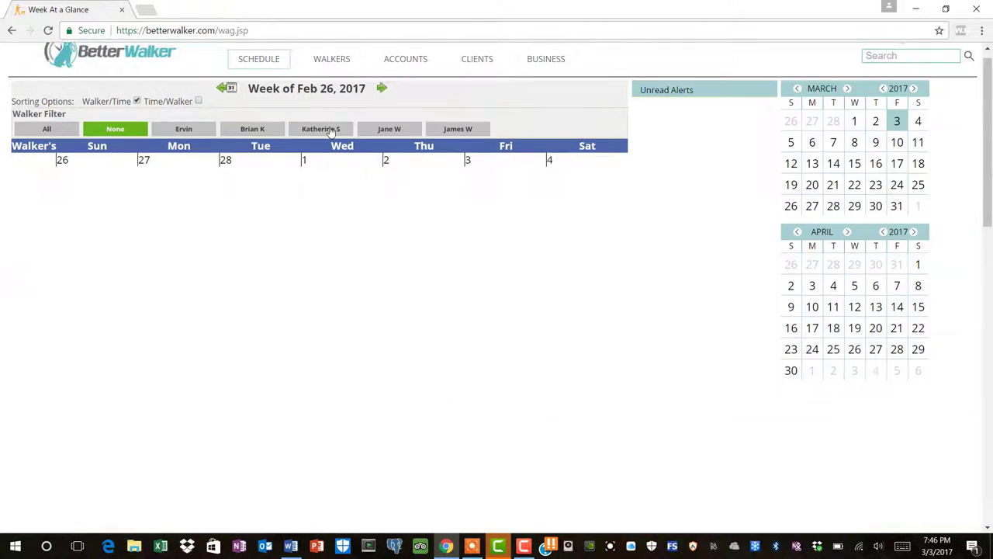
pyautogui.click(331, 130)
pyautogui.click(453, 131)
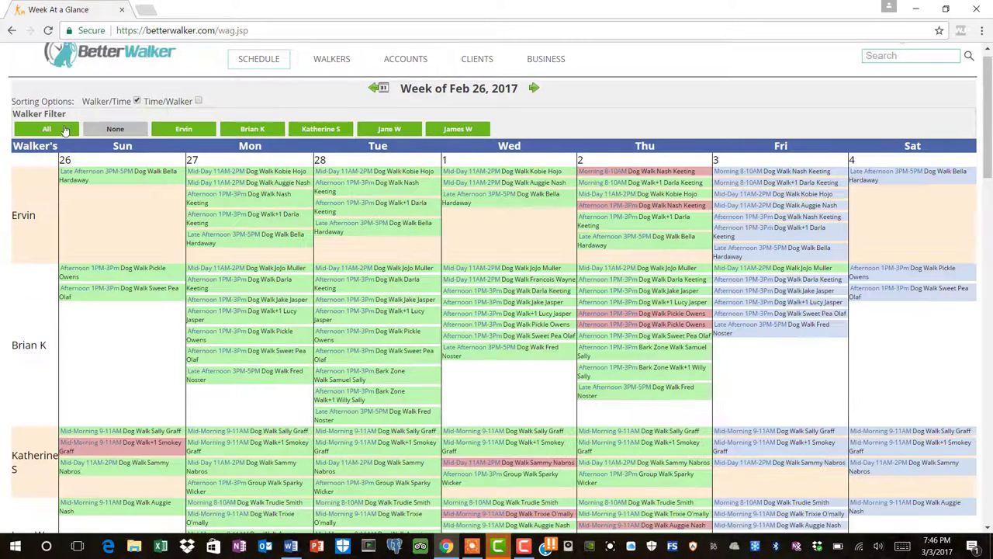
pyautogui.click(52, 128)
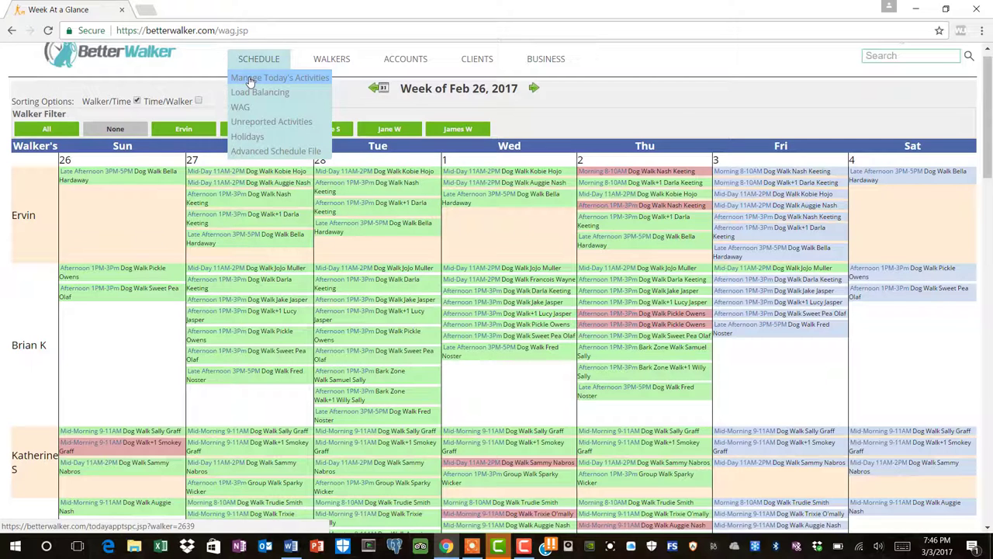
# - Open the management of today's activities and start Sweet Pea's afternoon pickup, confirming it
pyautogui.click(250, 82)
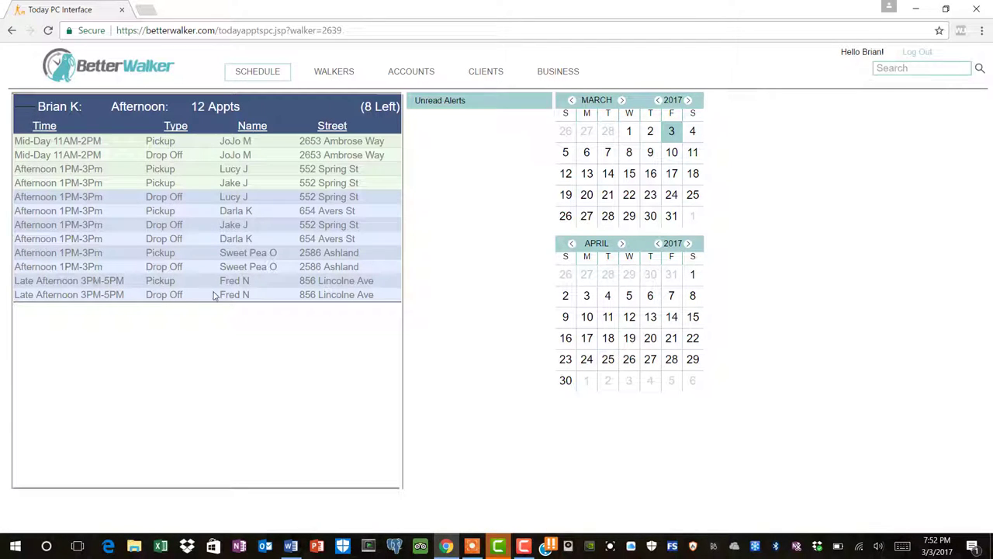
pyautogui.click(164, 256)
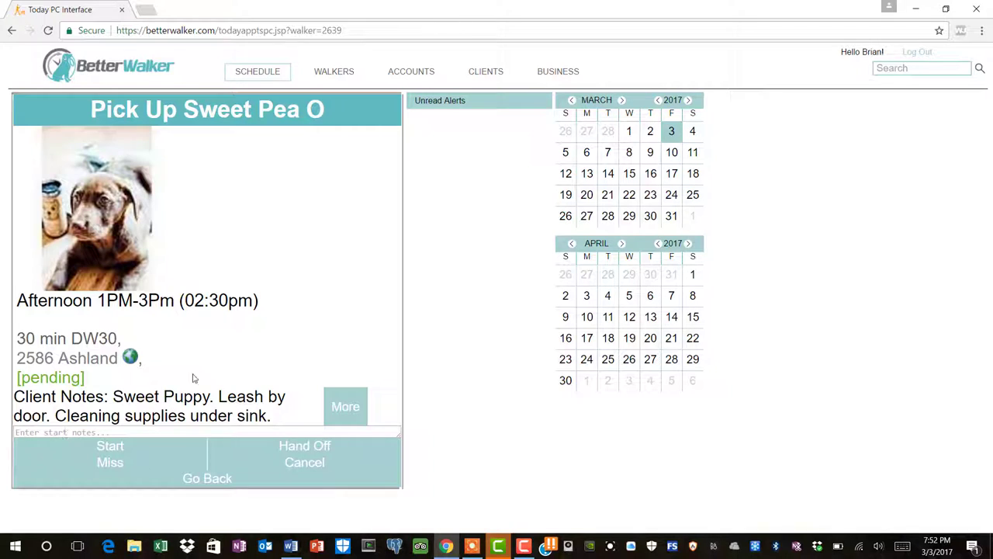
pyautogui.click(109, 446)
pyautogui.click(547, 106)
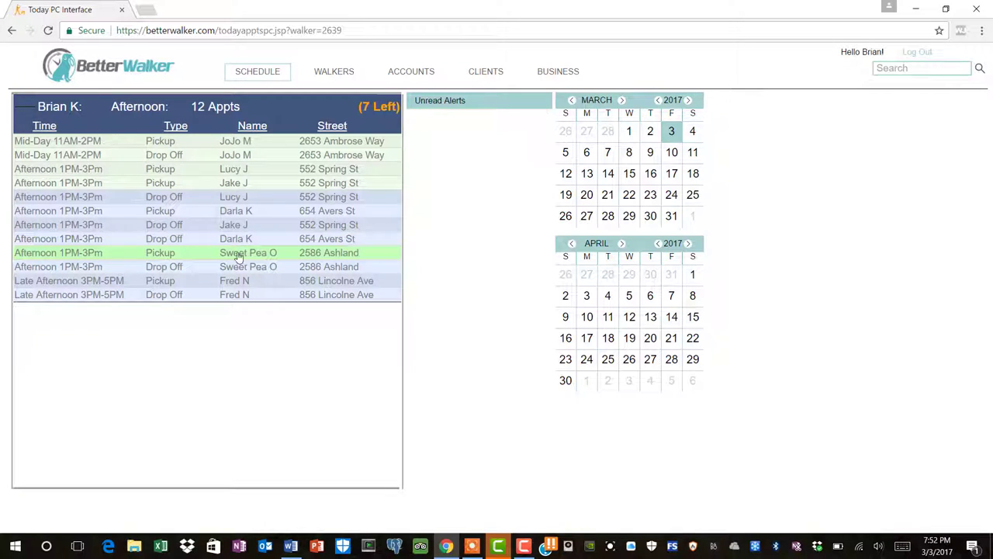
# - Complete Sweet Pea's drop-off with pee 2, poo 1 and the note "Great walk on a beautiful day. I love Sweet Pea."
pyautogui.click(170, 269)
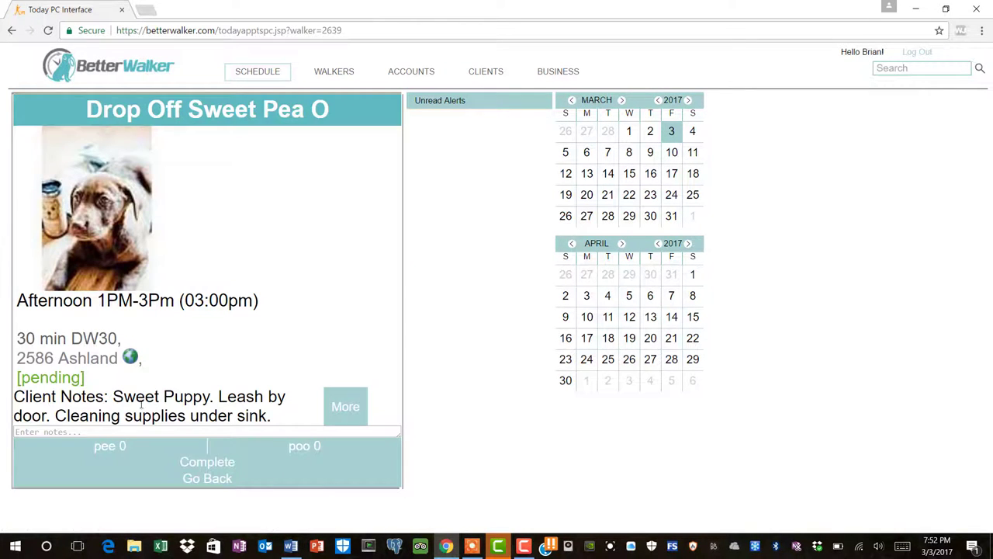
pyautogui.click(115, 448)
pyautogui.click(283, 445)
pyautogui.click(162, 433)
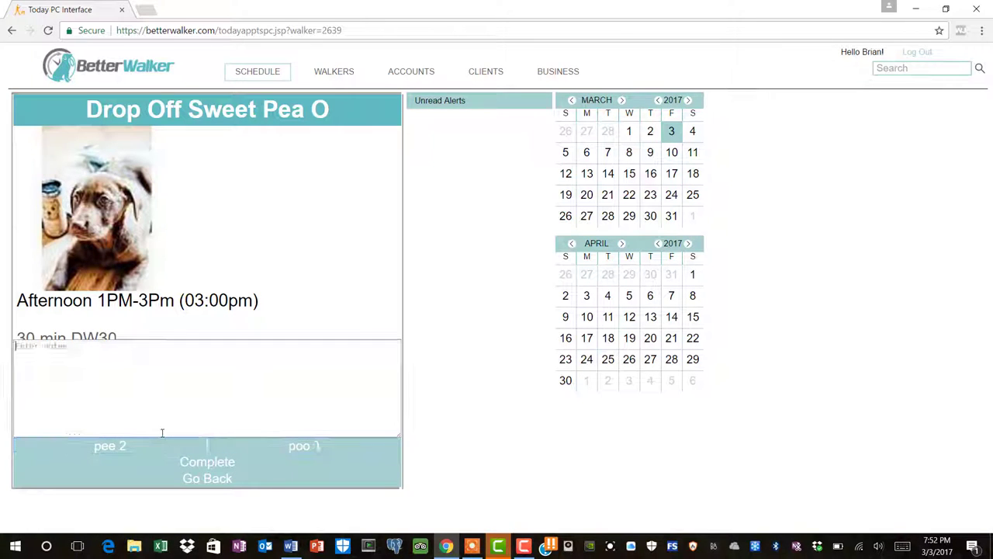
pyautogui.write('Great walk on a beautiful day. I love Sweet Pea')
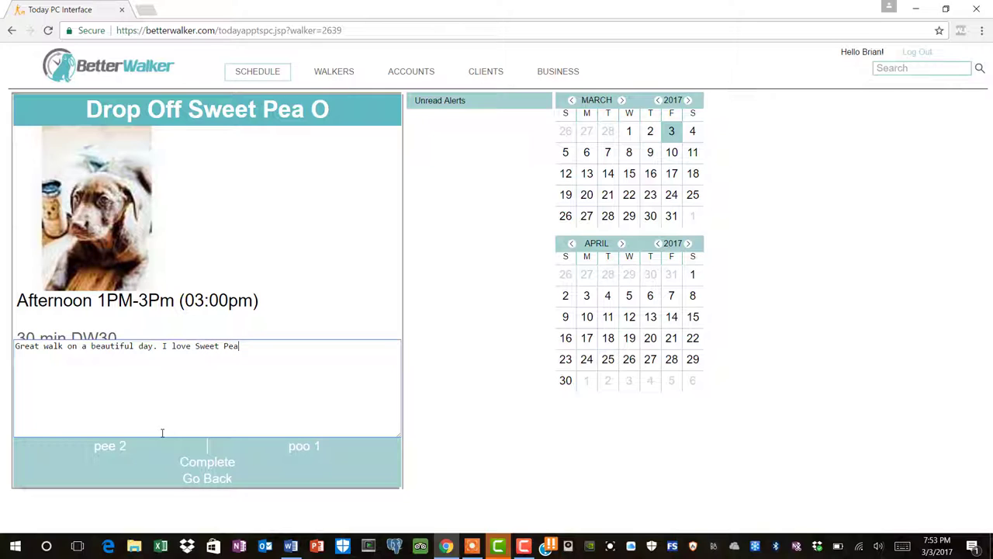
pyautogui.write('.')
pyautogui.click(186, 462)
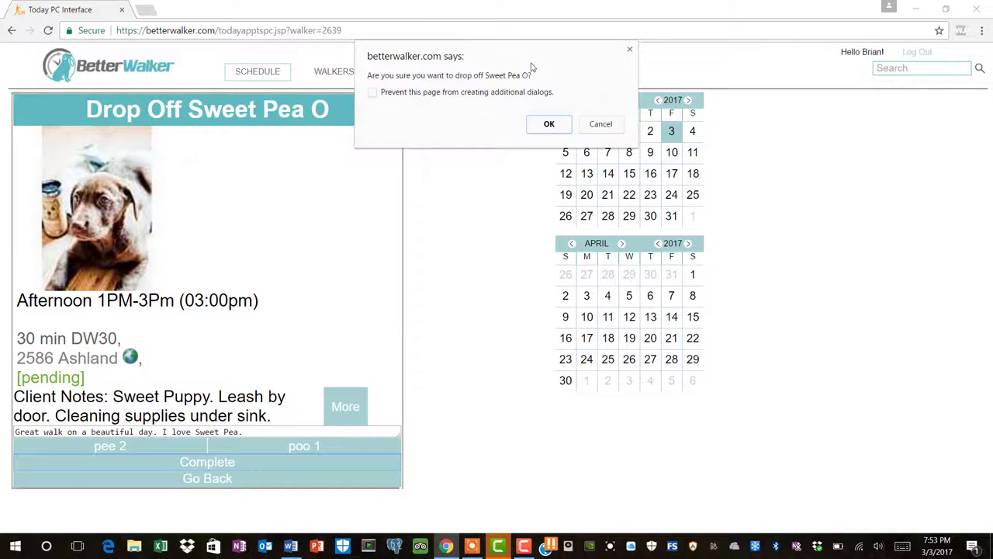
pyautogui.click(548, 125)
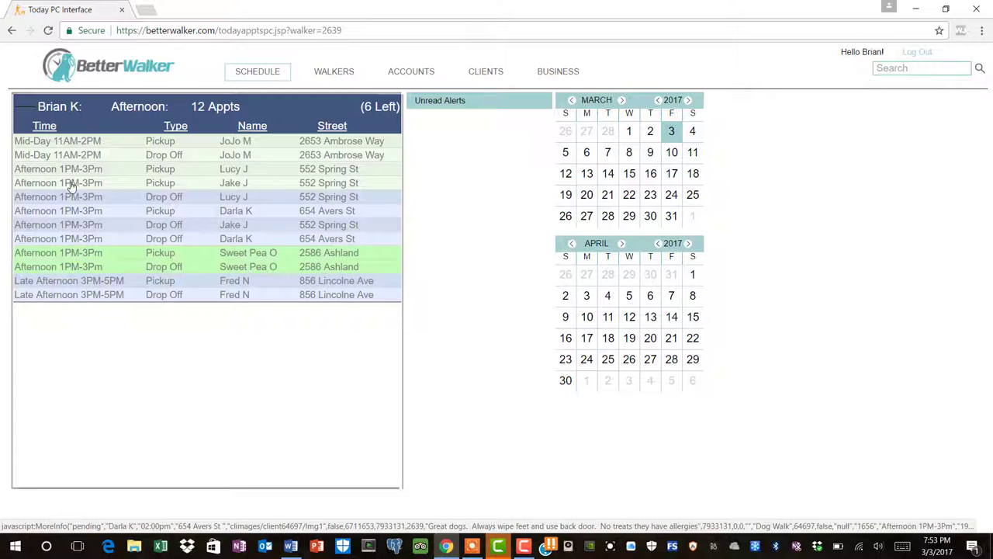
# - Collapse the walker's list of today's appointments and open the Load Balancing tool, dismissing its preview notice
pyautogui.click(30, 107)
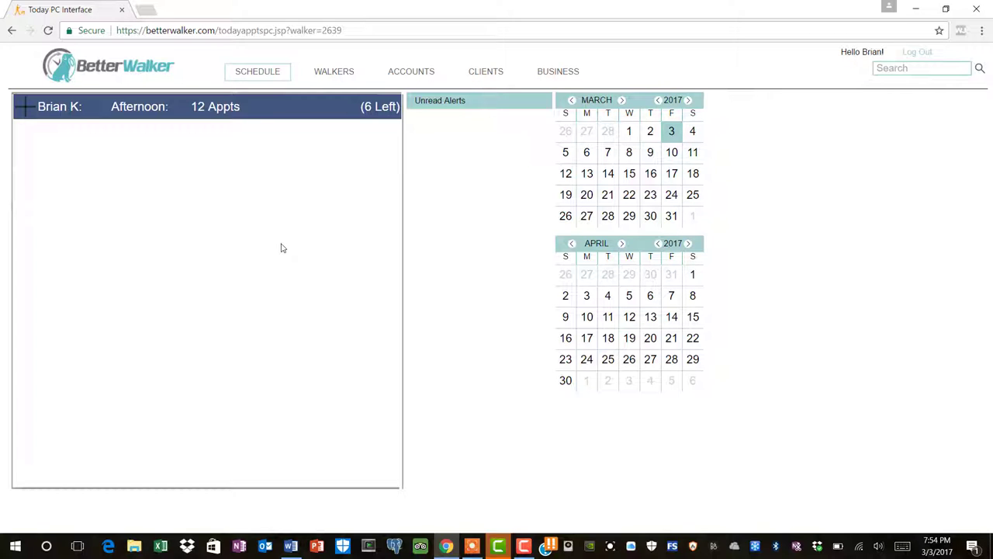
pyautogui.moveTo(268, 78)
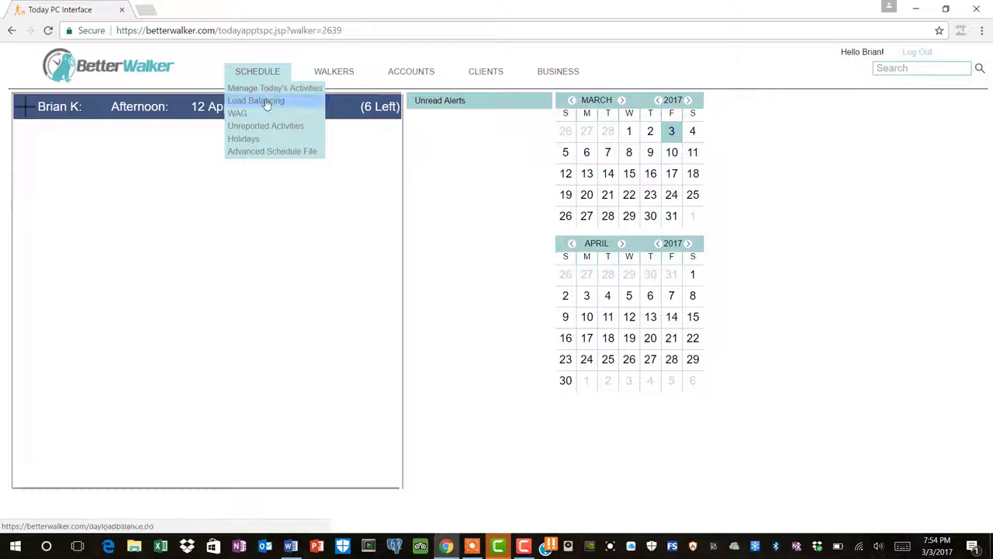
pyautogui.click(266, 102)
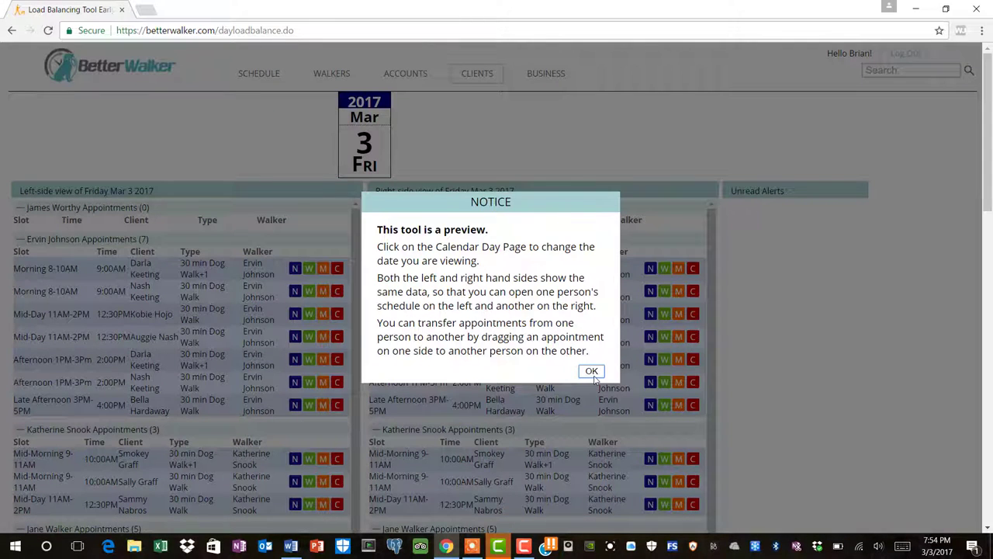
pyautogui.click(591, 371)
# - Examine the side-by-side views of the Friday March 3, 2017 appointments grouped by walker
pyautogui.moveTo(989, 154); pyautogui.dragTo(988, 162)
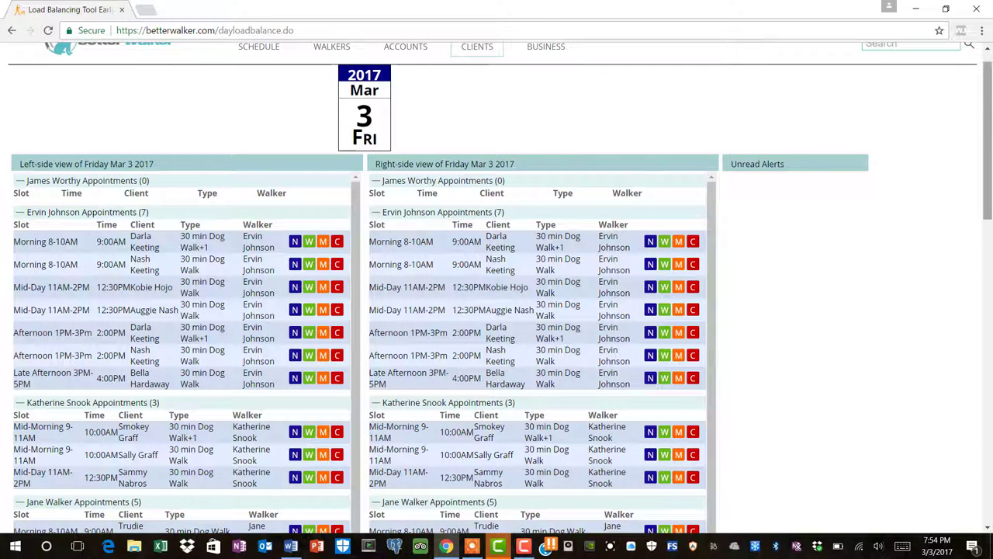
pyautogui.moveTo(988, 155); pyautogui.dragTo(988, 175)
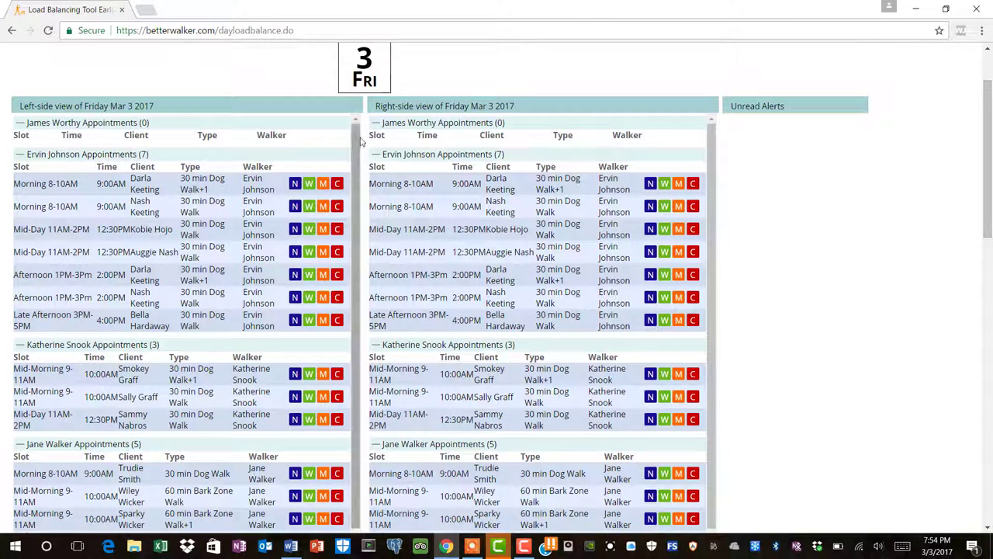
pyautogui.moveTo(358, 141)
pyautogui.mouseDown()
pyautogui.moveTo(360, 253)
pyautogui.moveTo(363, 128)
pyautogui.mouseUp()
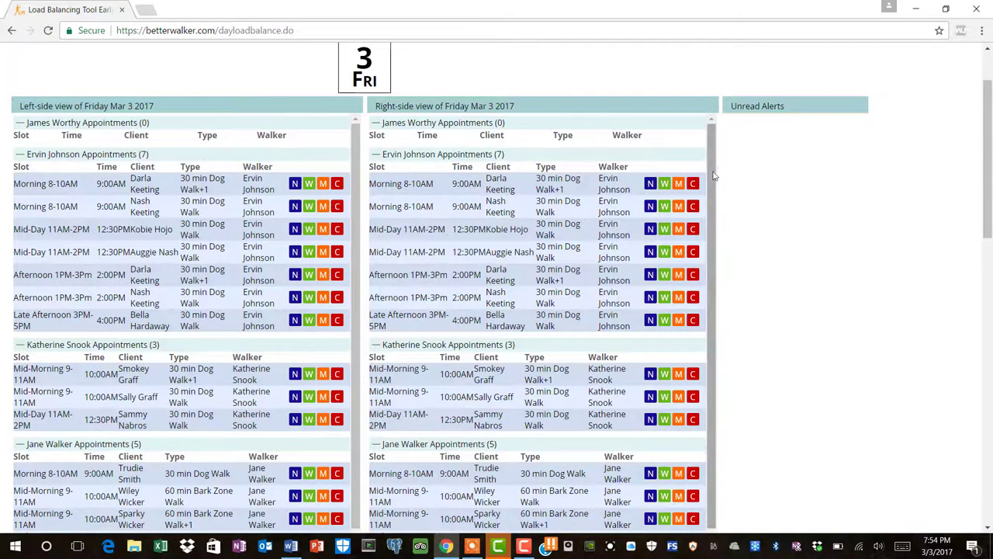
pyautogui.moveTo(714, 184); pyautogui.dragTo(691, 143)
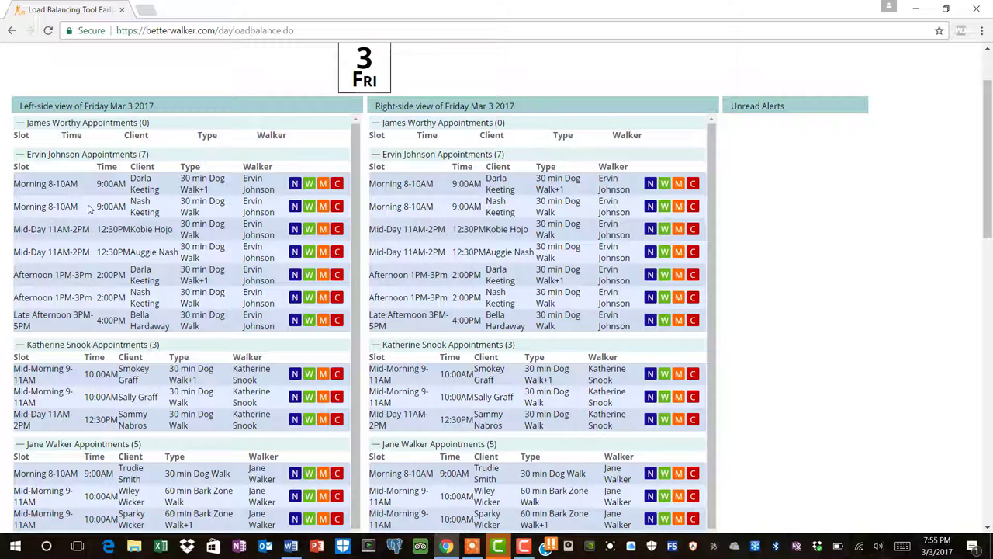
pyautogui.moveTo(356, 153); pyautogui.dragTo(356, 254)
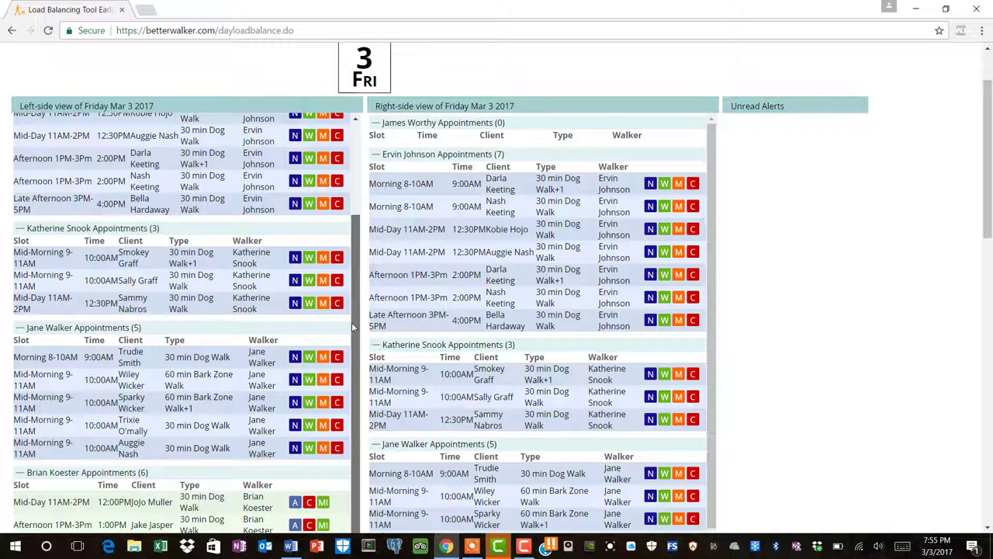
pyautogui.moveTo(351, 322); pyautogui.dragTo(349, 149)
# - Transfer Trudie's Morning 8-10AM dog walk on March 3 to the walker listed directly above the current one
pyautogui.moveTo(711, 191); pyautogui.dragTo(714, 299)
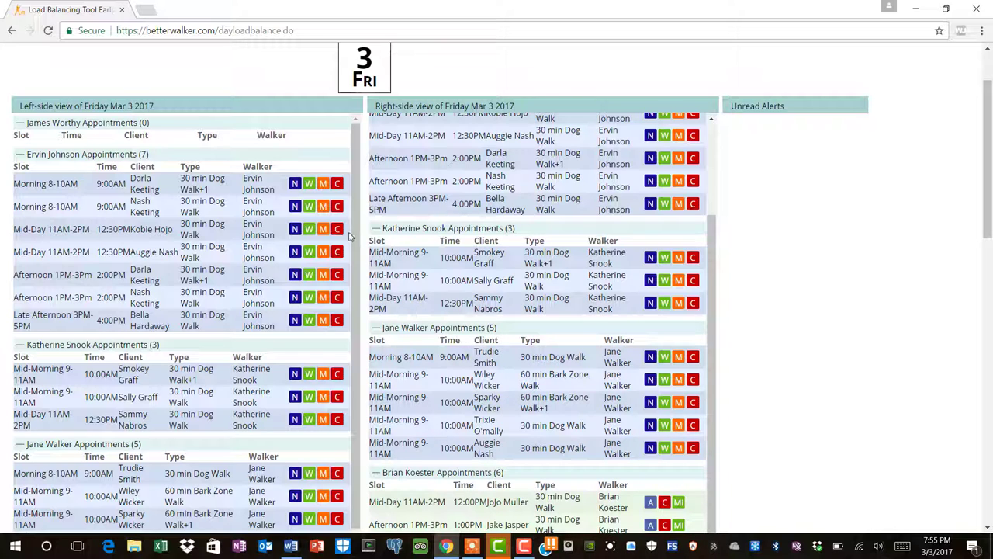
pyautogui.moveTo(353, 233); pyautogui.dragTo(337, 200)
pyautogui.moveTo(518, 359); pyautogui.dragTo(22, 368)
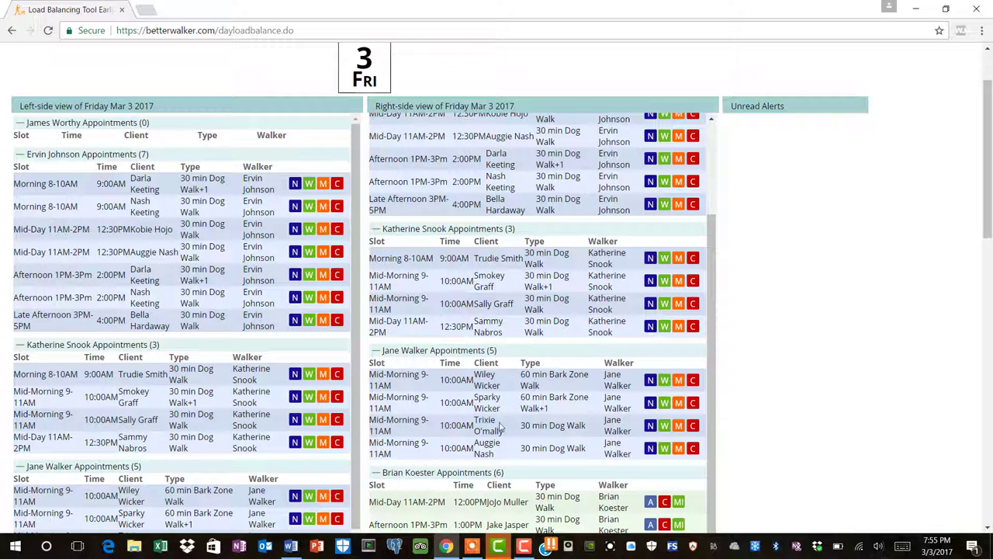
# - Transfer Trixie's Mid-Morning 9-11AM 30 min dog walk on March 3 to the walker listed directly above her current one
pyautogui.moveTo(502, 425); pyautogui.dragTo(17, 403)
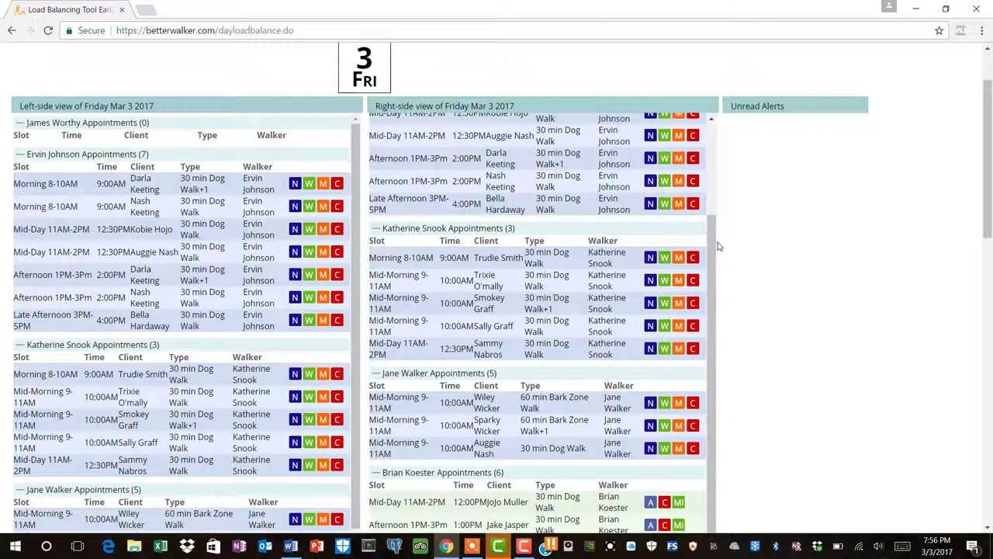
pyautogui.moveTo(712, 250); pyautogui.dragTo(693, 137)
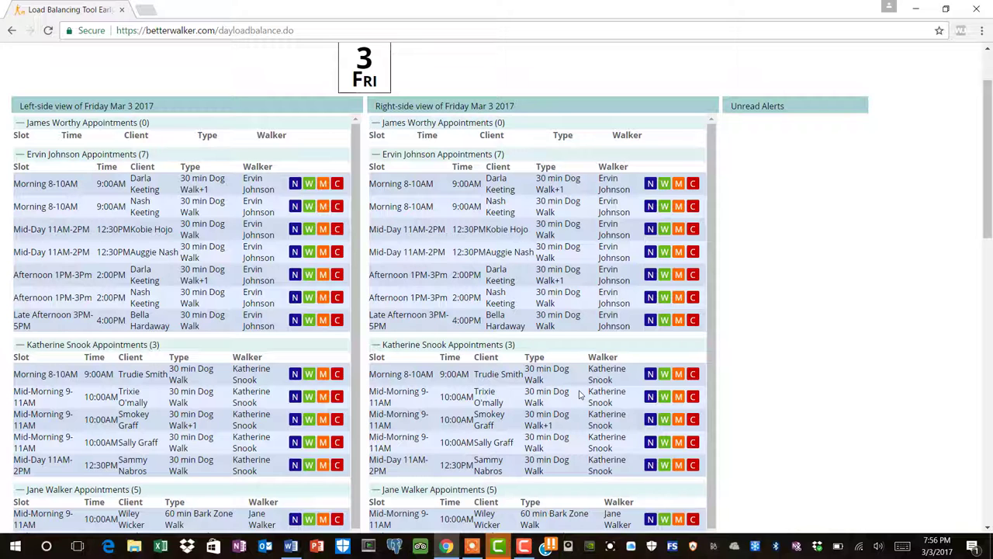
# - Add the appointment note "Please lock back door" to Trudie's Morning 8-10AM dog walk
pyautogui.click(650, 374)
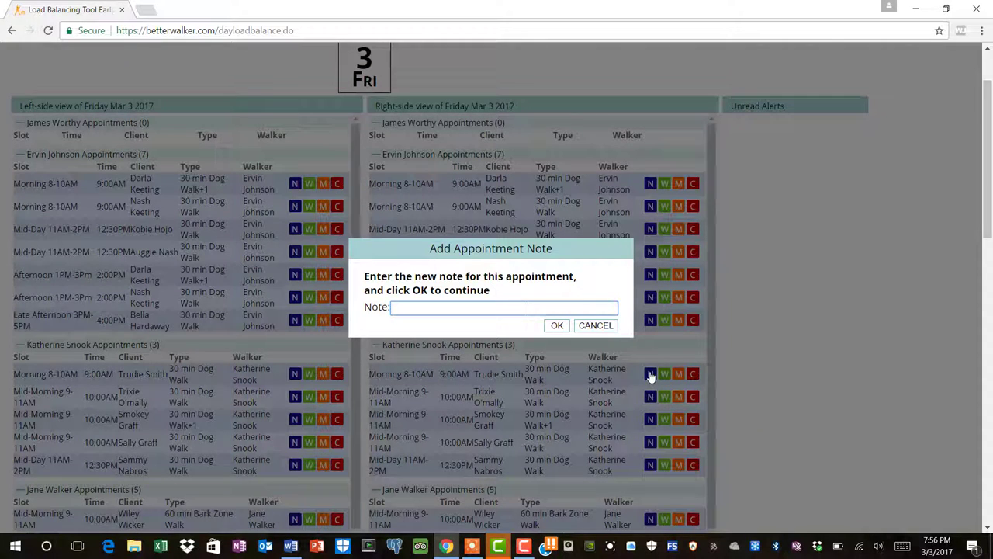
pyautogui.write('Please lock back d')
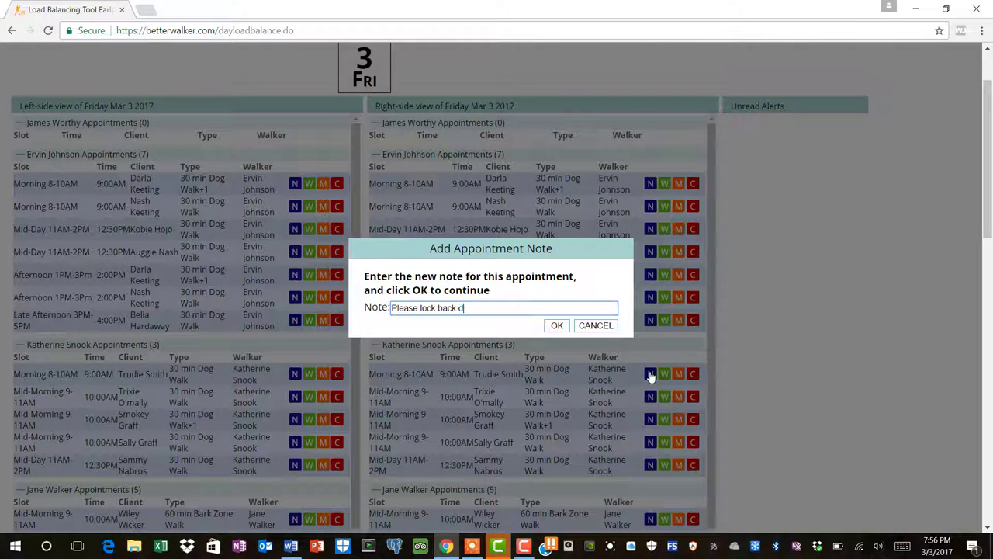
pyautogui.write('oor')
pyautogui.click(557, 326)
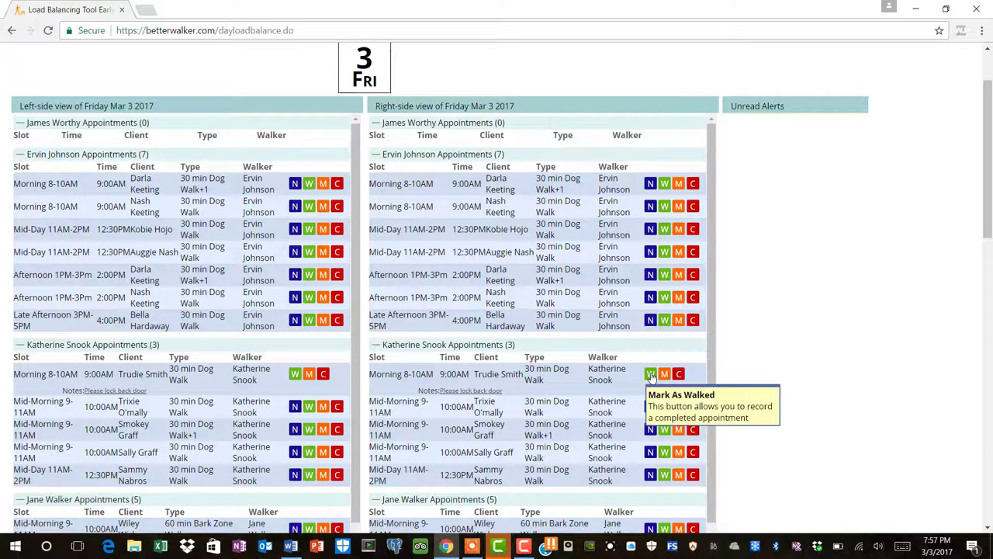
# - Report Trudie's 9:00AM walk as completed with pee 2, poo 1 and the note "Great Walk"
pyautogui.click(651, 376)
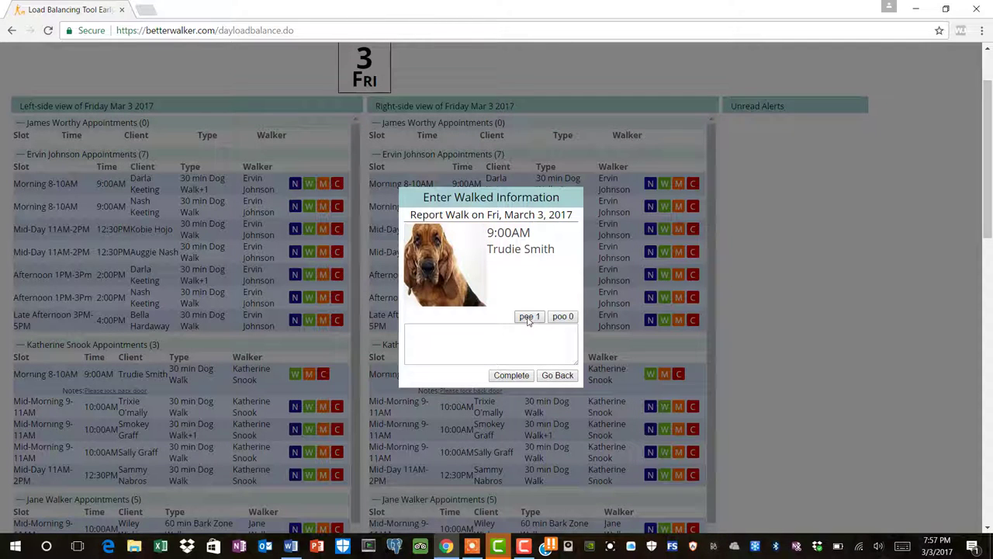
pyautogui.click(563, 318)
pyautogui.click(446, 340)
pyautogui.write('Great ')
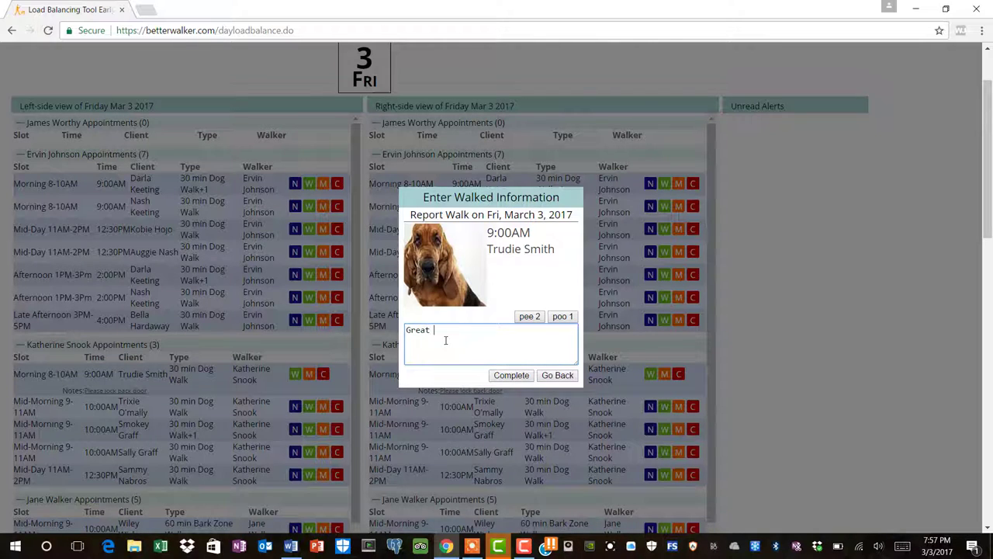
pyautogui.write('Walk')
pyautogui.click(511, 376)
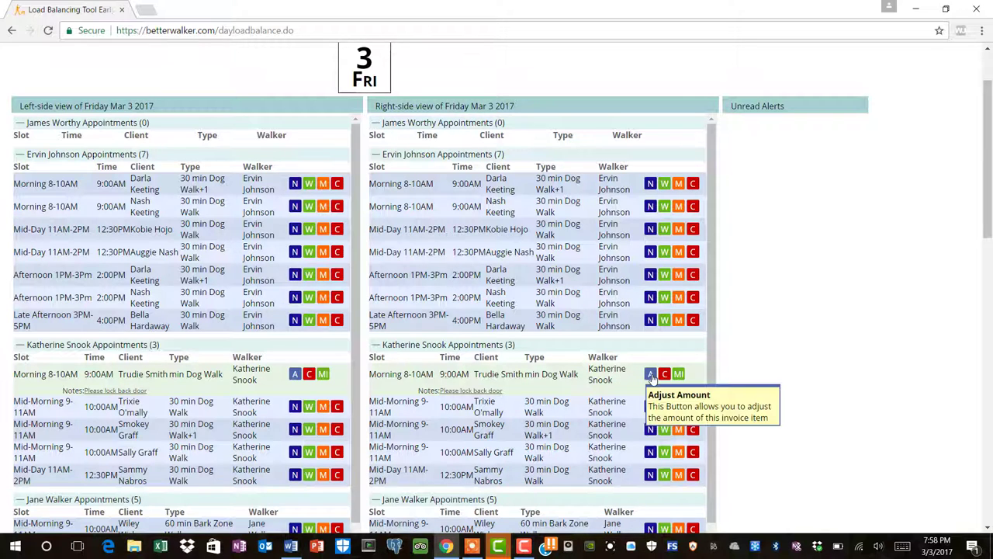
# - Adjust the charge for Trudie's completed walk to $0.00 with the note "Sorry For Muddy Feet"
pyautogui.click(651, 375)
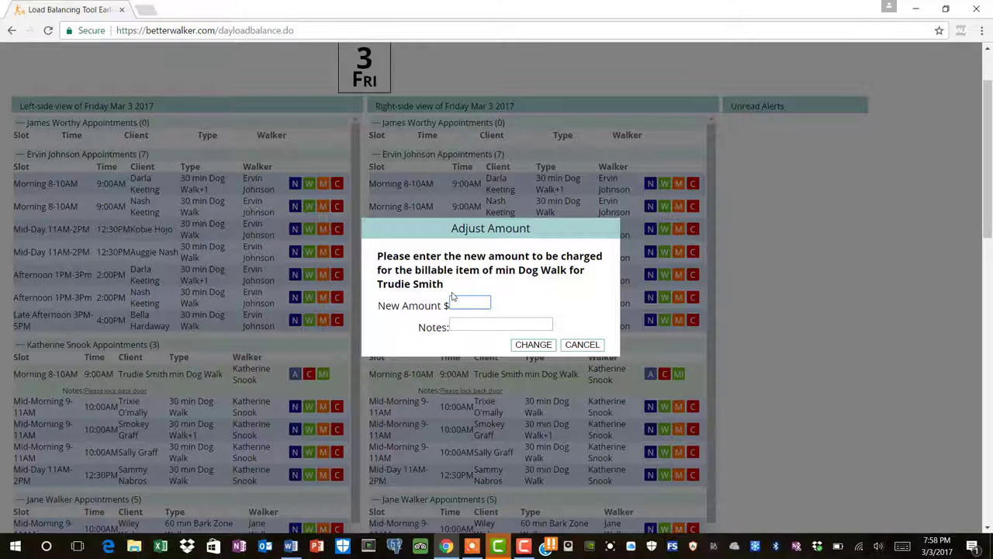
pyautogui.write('0.00')
pyautogui.click(472, 322)
pyautogui.write('Sorry For Muddy Feet')
pyautogui.click(532, 344)
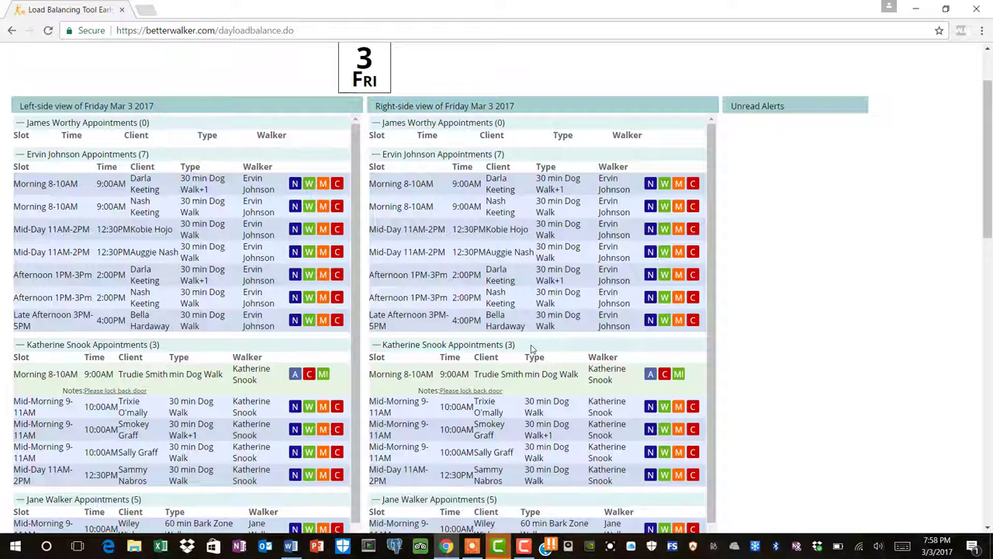
# - Review the extra information on Trudie's completed walk, opening its walk note for editing and saving it unedited, and collapse the details
pyautogui.click(680, 375)
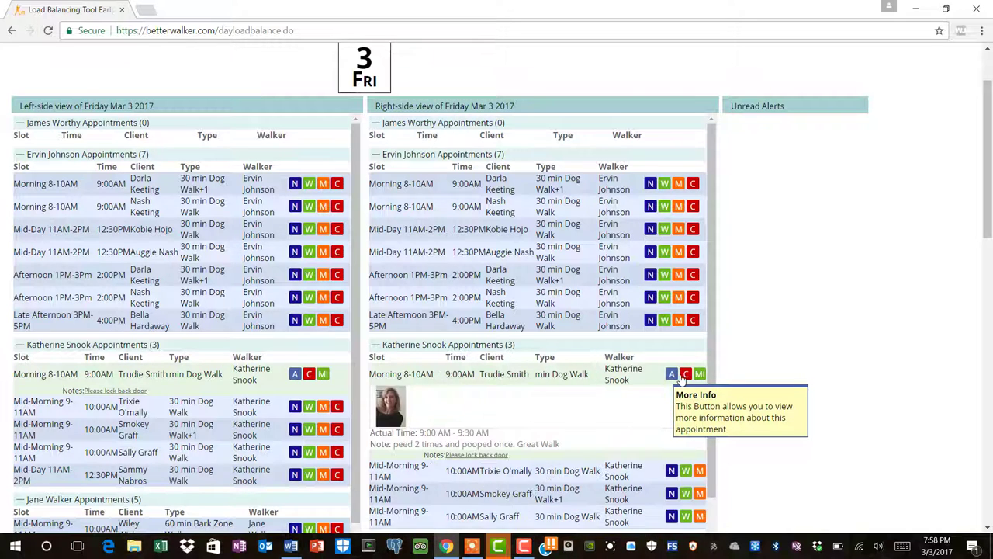
pyautogui.click(536, 443)
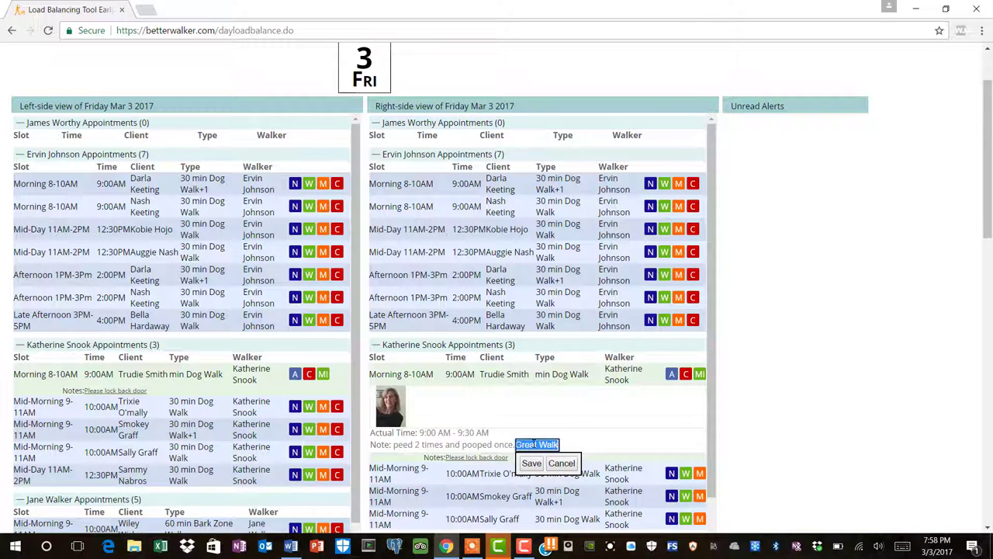
pyautogui.click(531, 468)
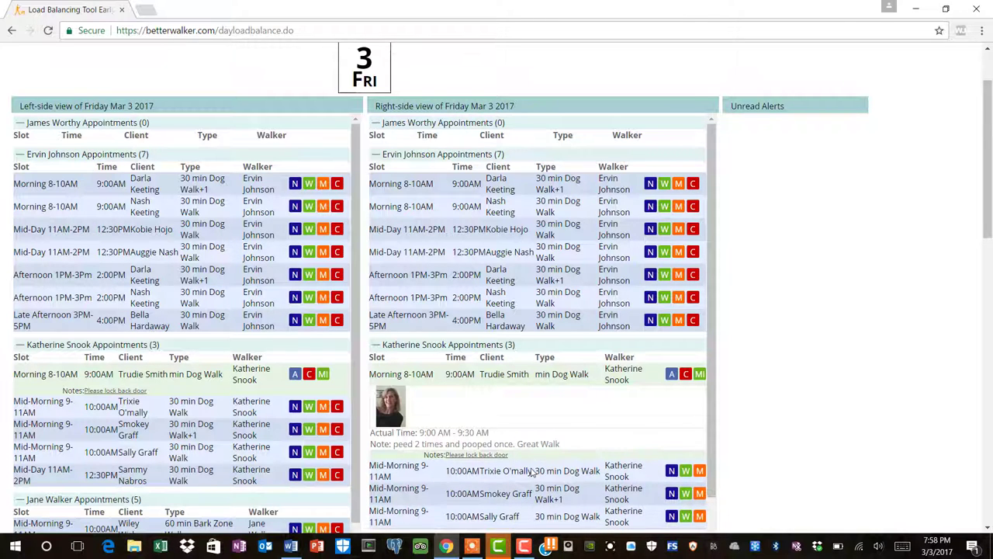
pyautogui.click(698, 376)
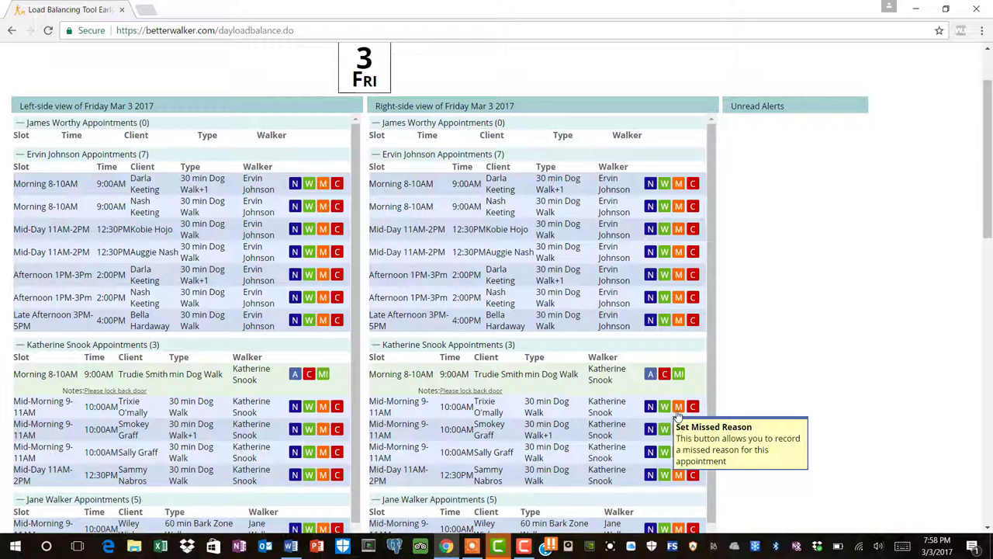
# - Report Sammy's 12:30PM Mid-Day appointment as missed with the reason "Client not there"
pyautogui.moveTo(472, 546)
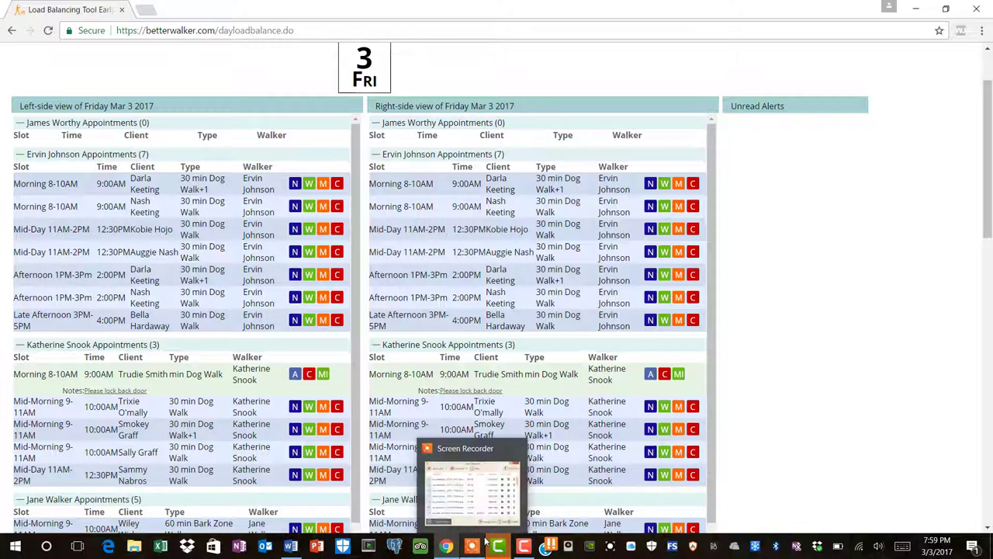
pyautogui.click(679, 475)
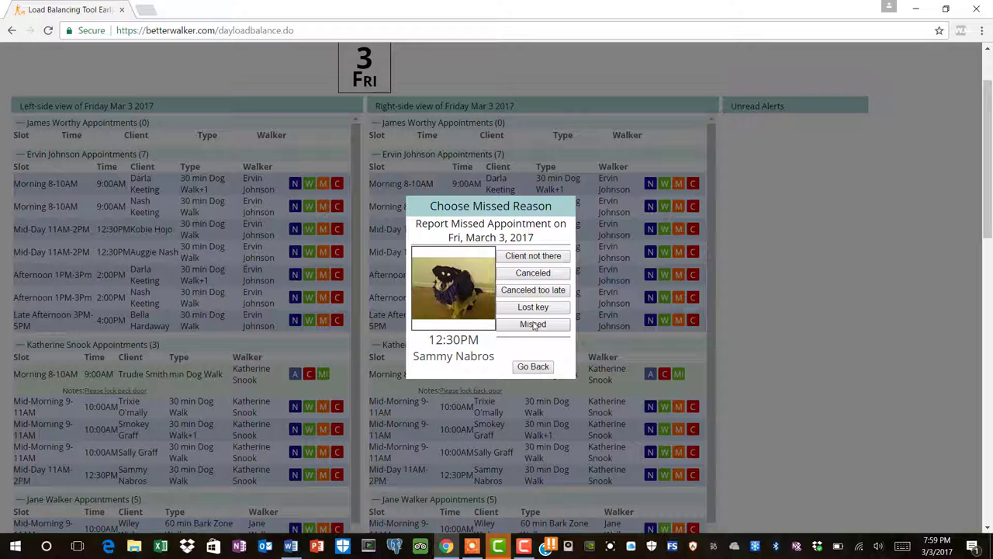
pyautogui.click(541, 261)
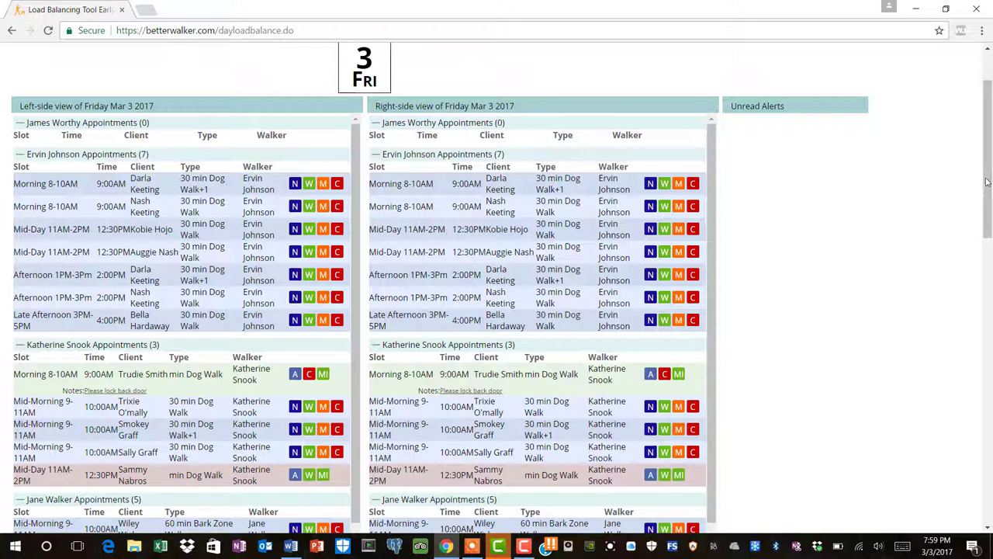
# - Set the time of Auggie's Mid-Day 11AM-2PM dog walk to 11:00am
pyautogui.moveTo(988, 185); pyautogui.dragTo(990, 160)
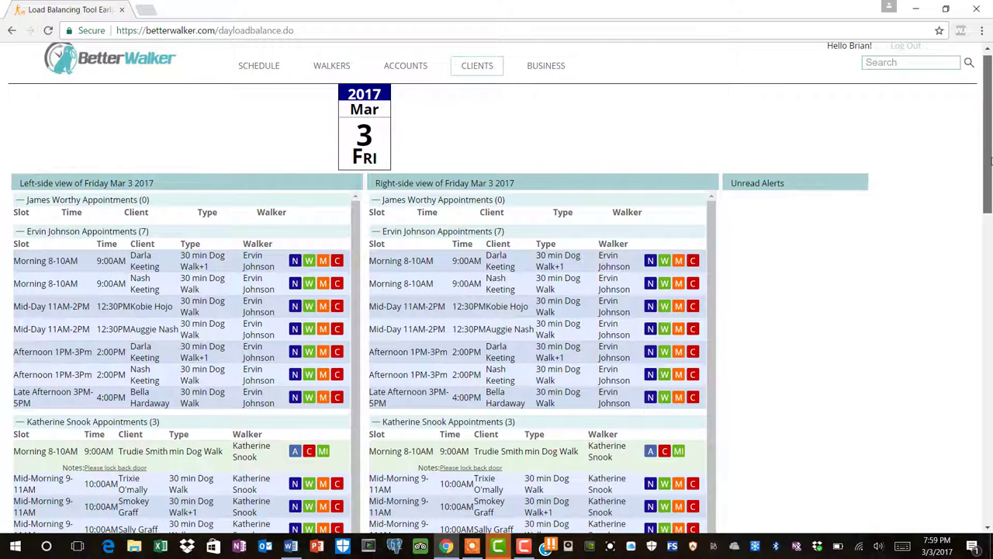
pyautogui.moveTo(990, 160); pyautogui.dragTo(989, 159)
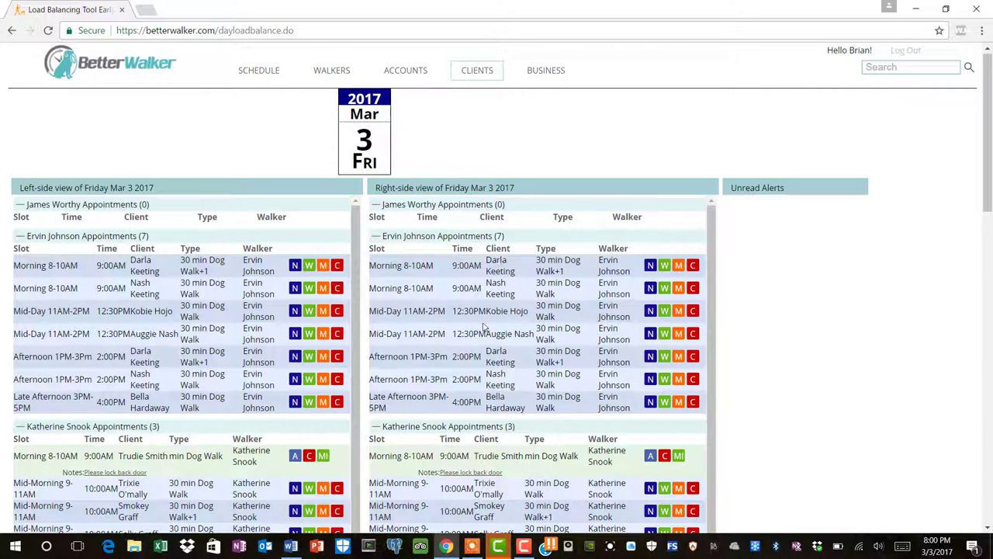
pyautogui.click(464, 338)
pyautogui.write('11:00am')
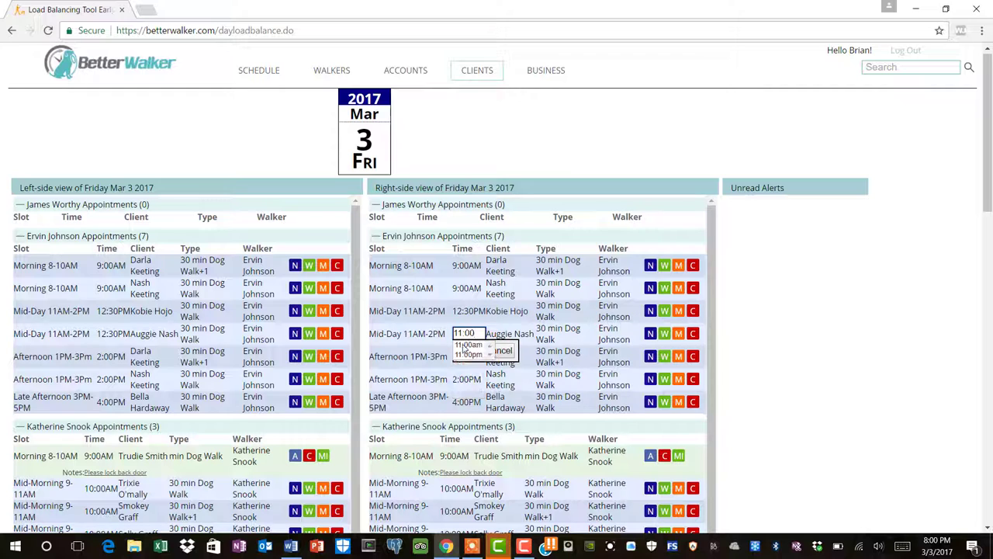
pyautogui.click(465, 352)
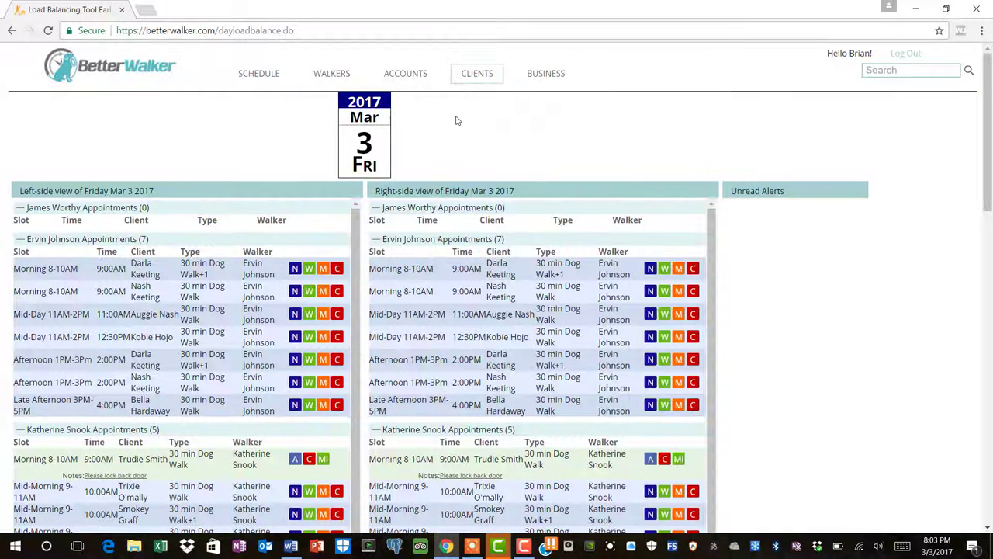
# - Go to the business invoices, expand the incomplete Jan 16 - Jan 22 2017 invoice and mark it as reviewed
pyautogui.moveTo(545, 82)
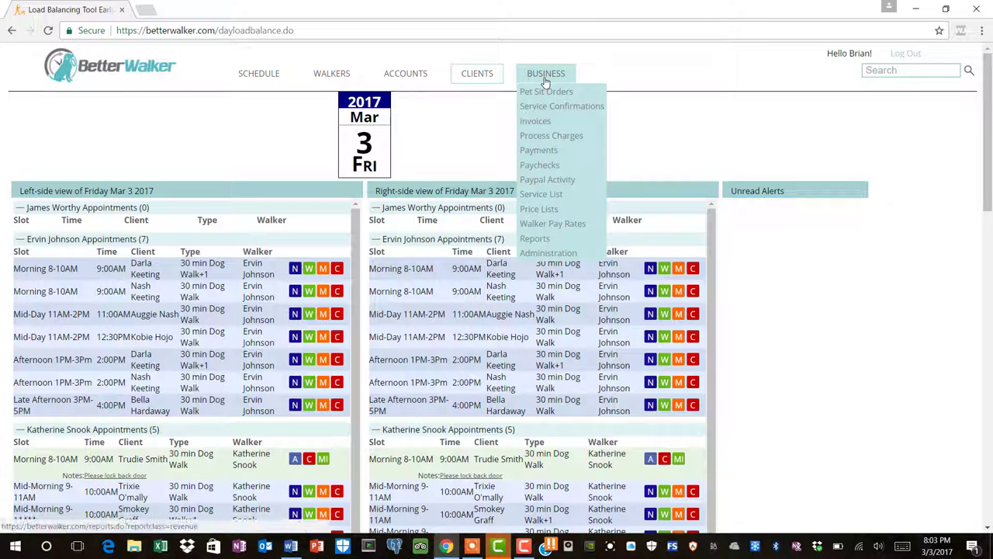
pyautogui.click(541, 124)
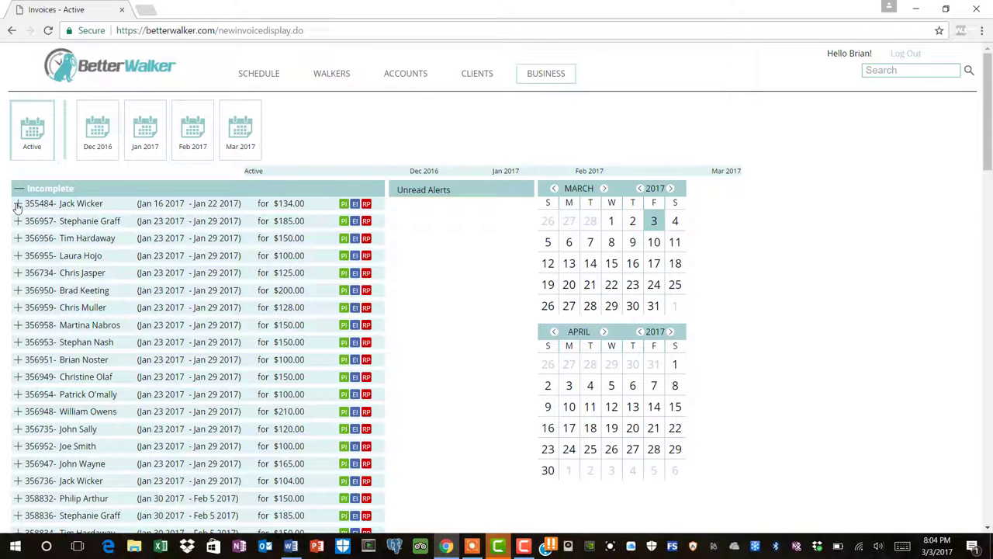
pyautogui.click(17, 204)
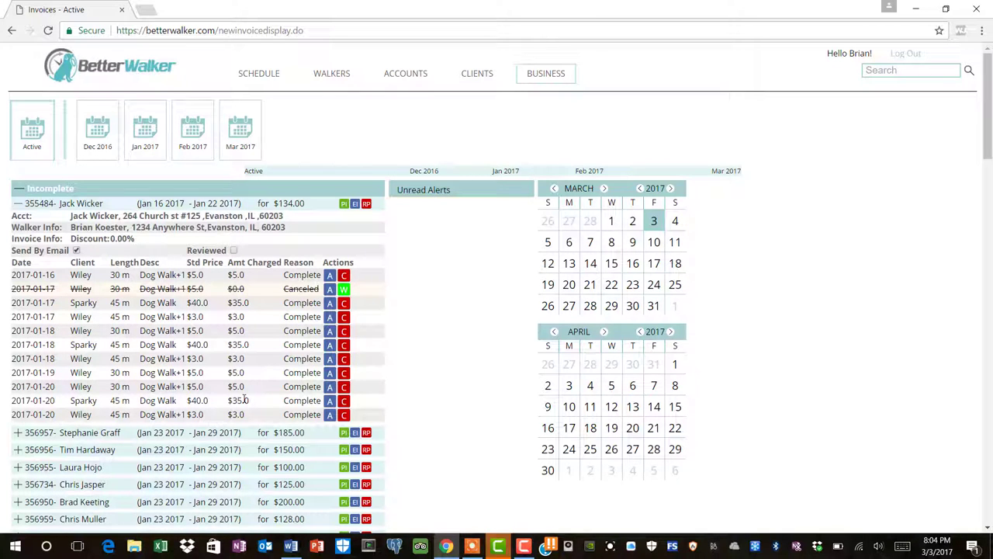
pyautogui.click(233, 250)
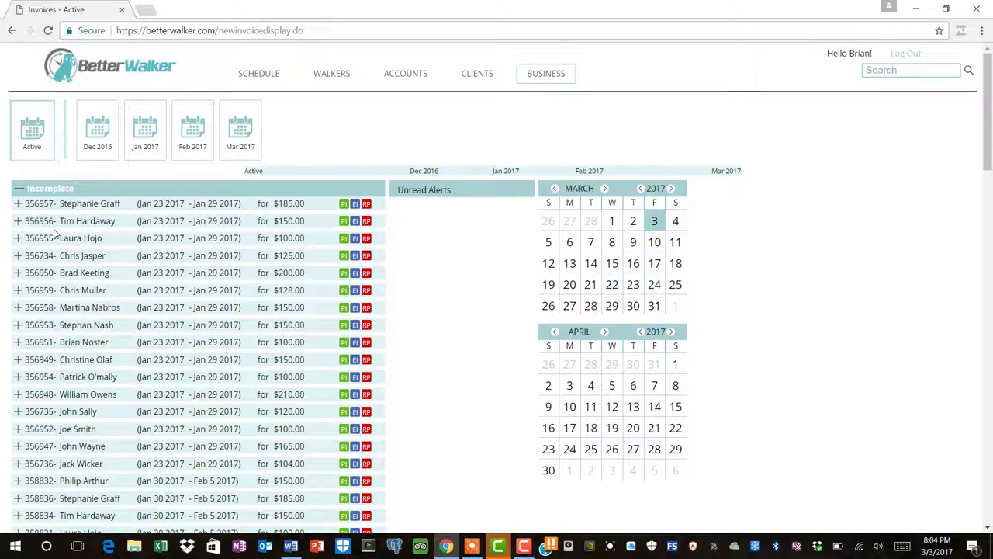
# - In the first incomplete Jan 23 - Jan 29 2017 invoice, set the charge for Sally's 2017-01-23 dog walk to $0.00
pyautogui.click(16, 204)
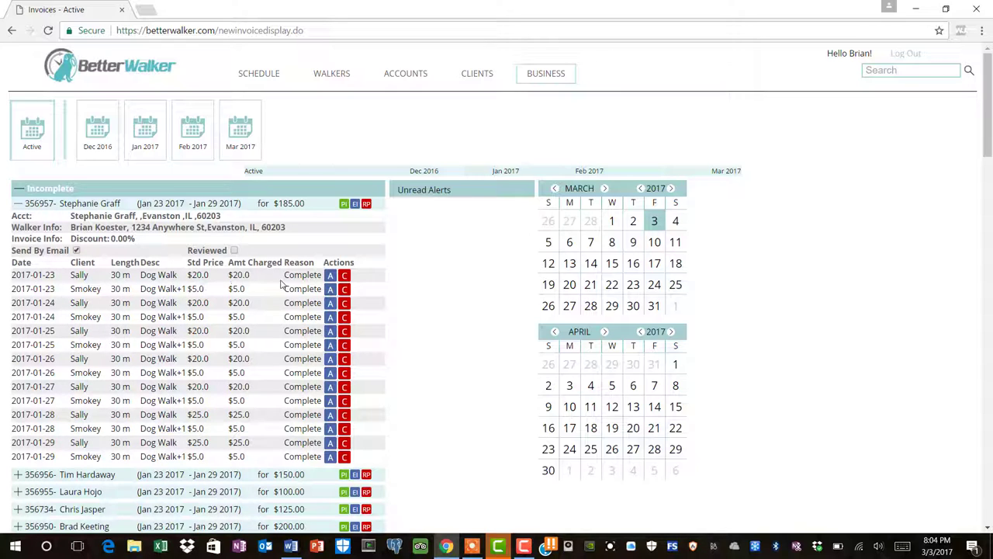
pyautogui.click(330, 277)
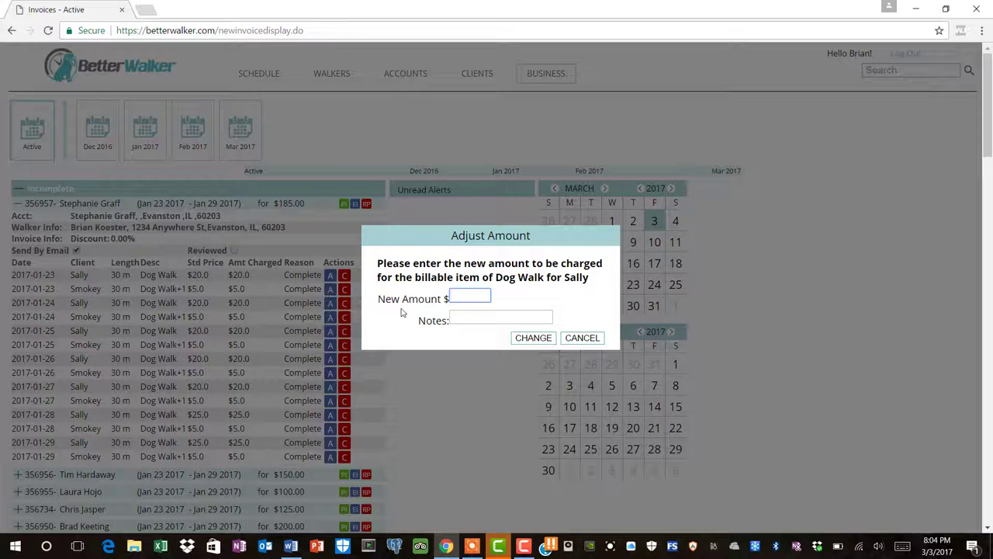
pyautogui.write('0.00')
pyautogui.click(545, 340)
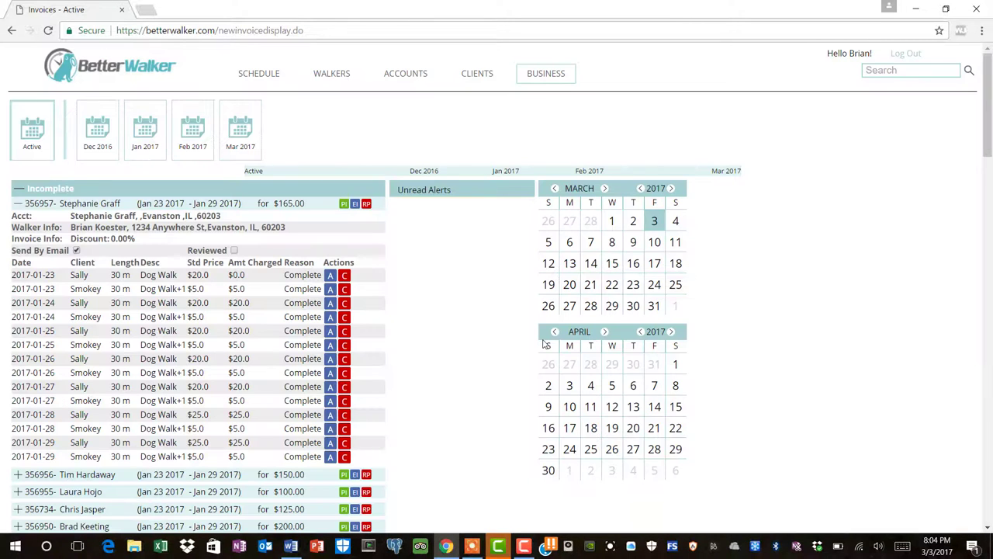
# - Give the expanded Jan 23 - Jan 29 invoice a 10.00% discount and mark it as reviewed
pyautogui.click(120, 238)
pyautogui.write('10.00')
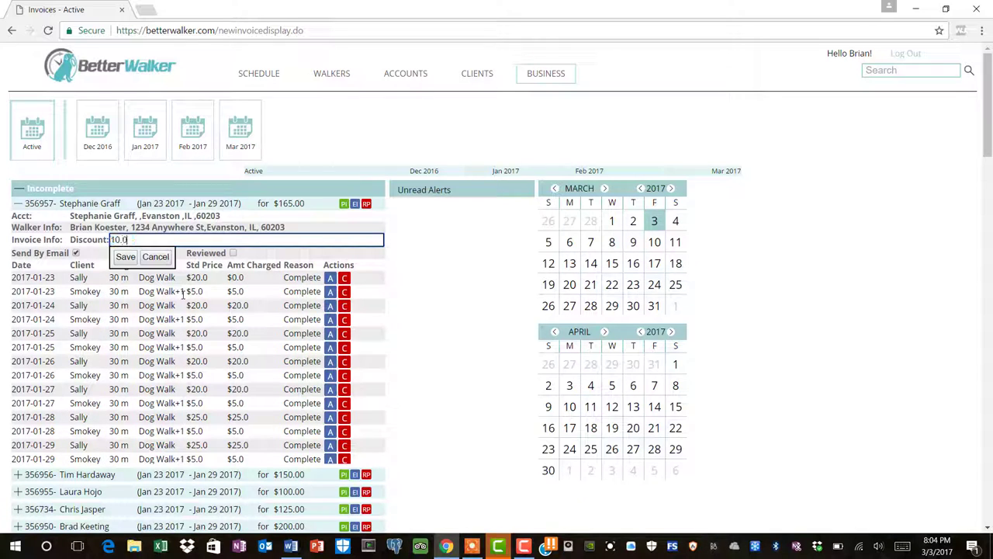
pyautogui.click(126, 257)
pyautogui.click(592, 318)
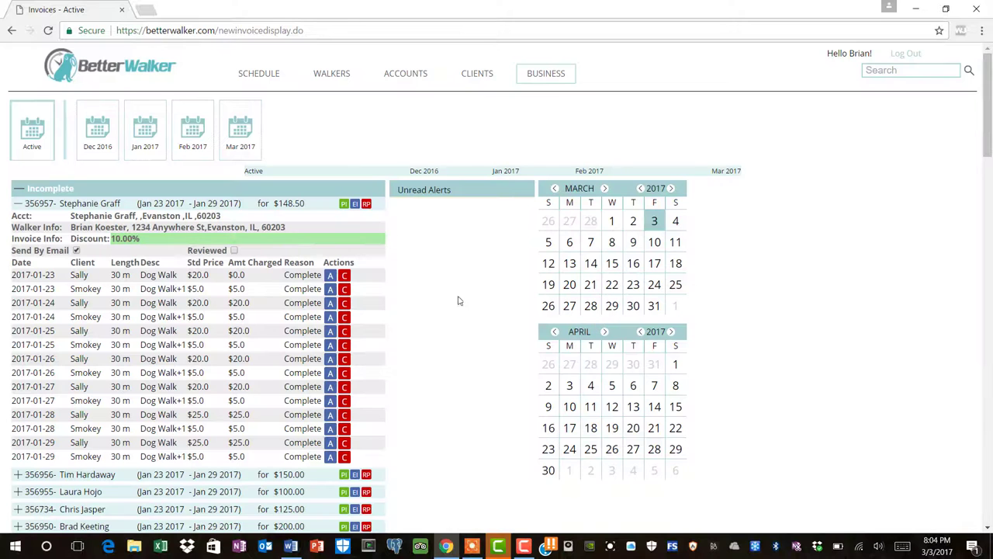
pyautogui.click(233, 251)
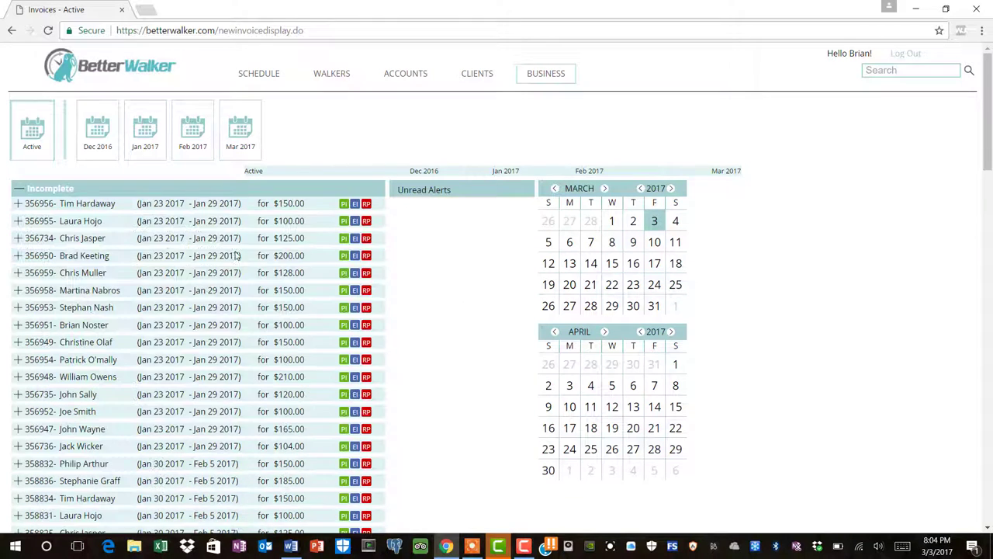
# - Collapse the incomplete invoices and issue all reviewed invoices
pyautogui.click(19, 191)
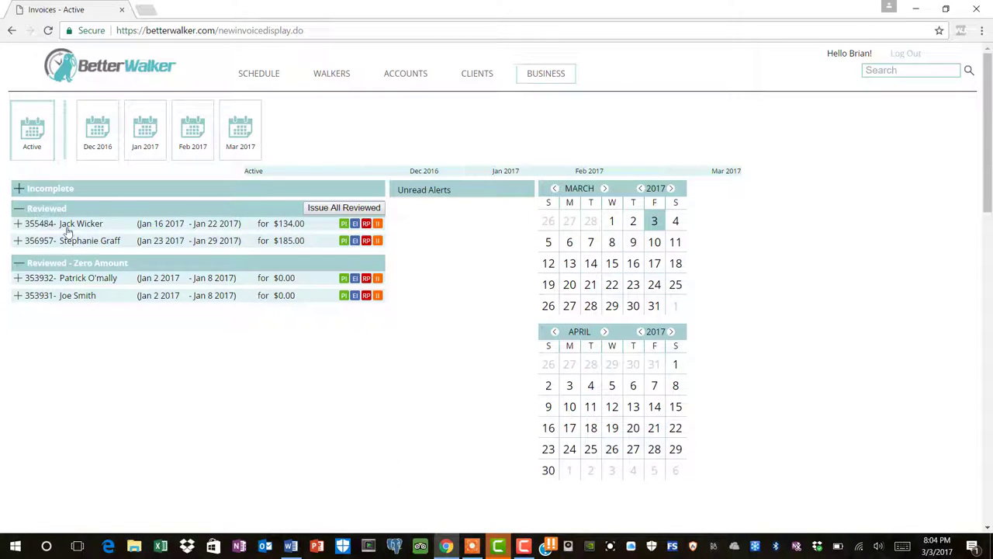
pyautogui.click(339, 207)
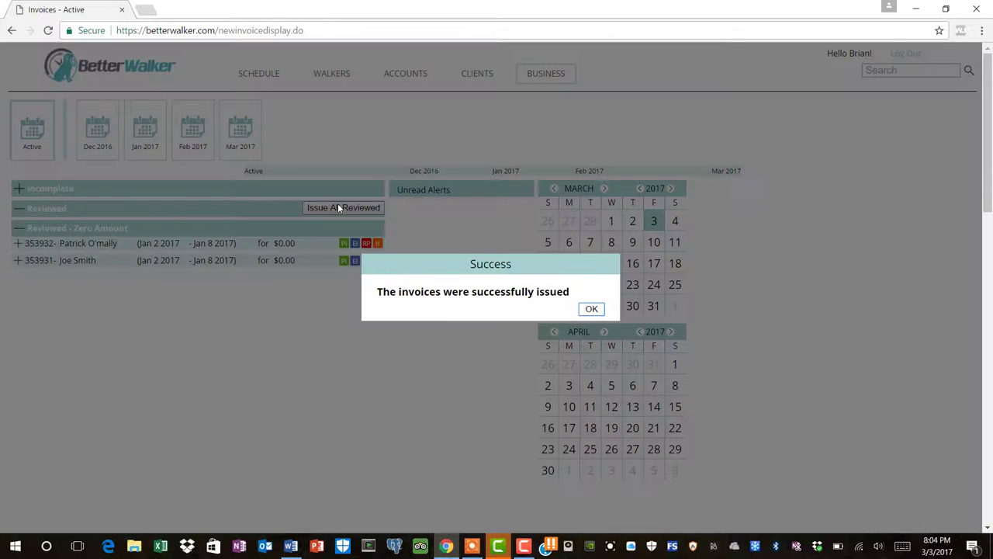
pyautogui.click(592, 309)
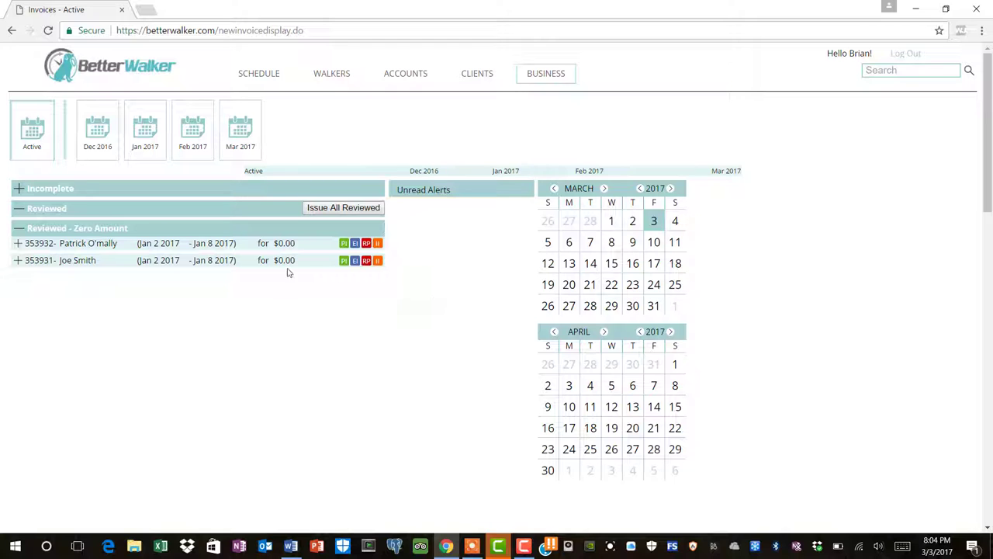
# - Expand the incomplete invoices again and examine the maximized print version of the $125.00 invoice for Jan 23 - Jan 29 2017, then close it
pyautogui.click(23, 189)
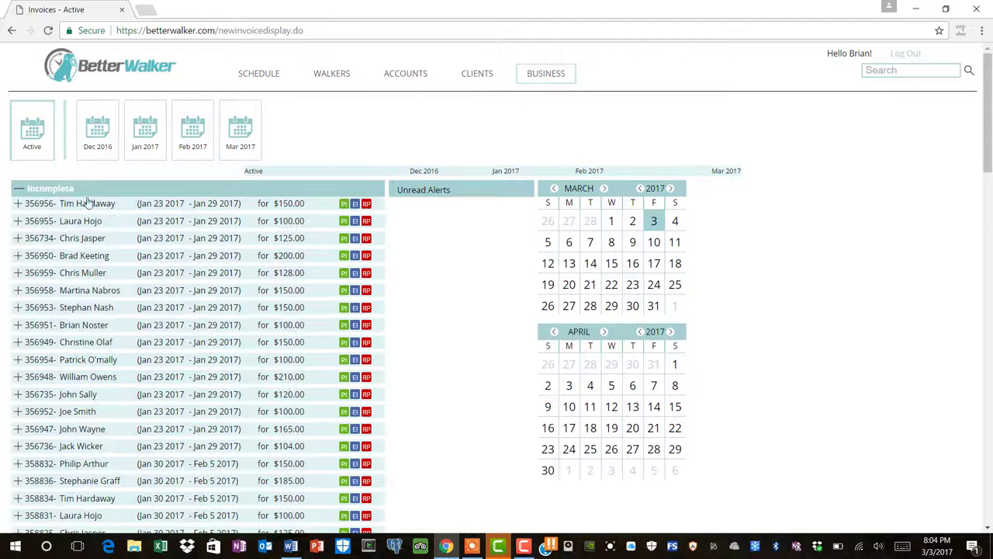
pyautogui.click(344, 241)
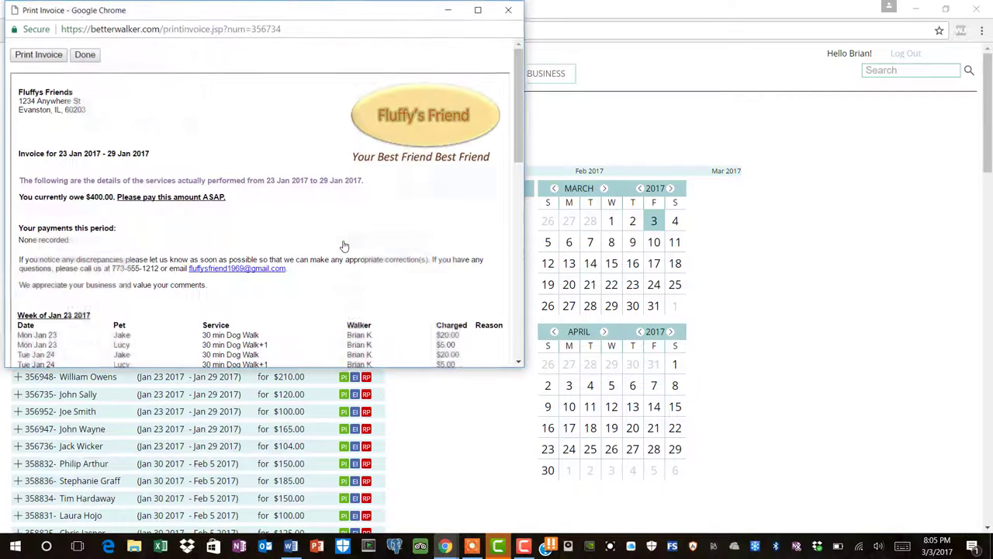
pyautogui.click(479, 11)
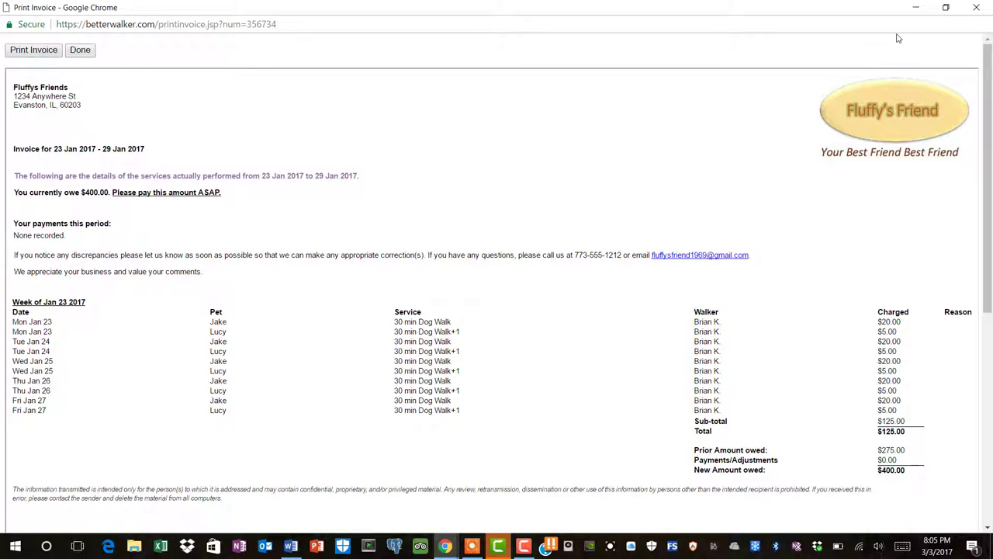
pyautogui.click(975, 9)
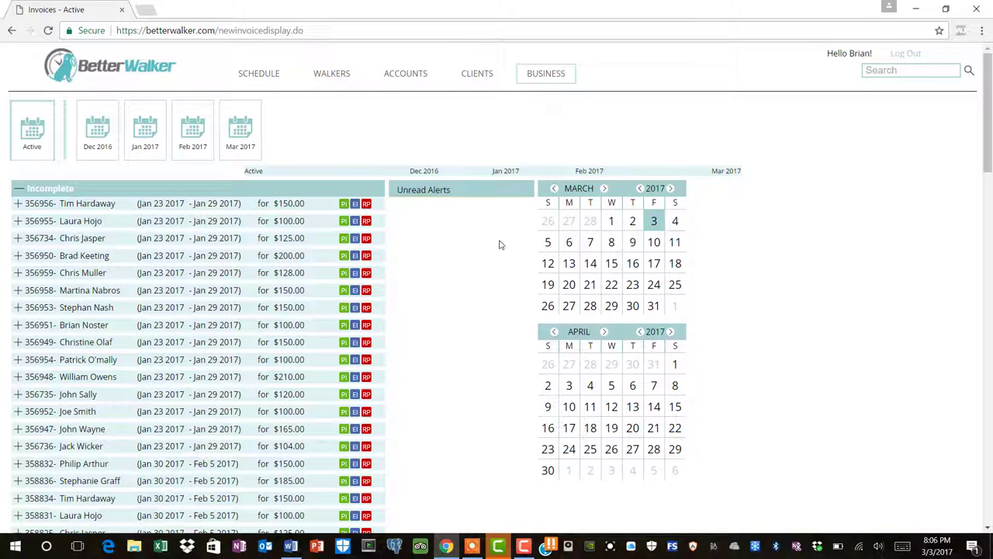
# - Bring up the choice of business pages
pyautogui.moveTo(556, 72)
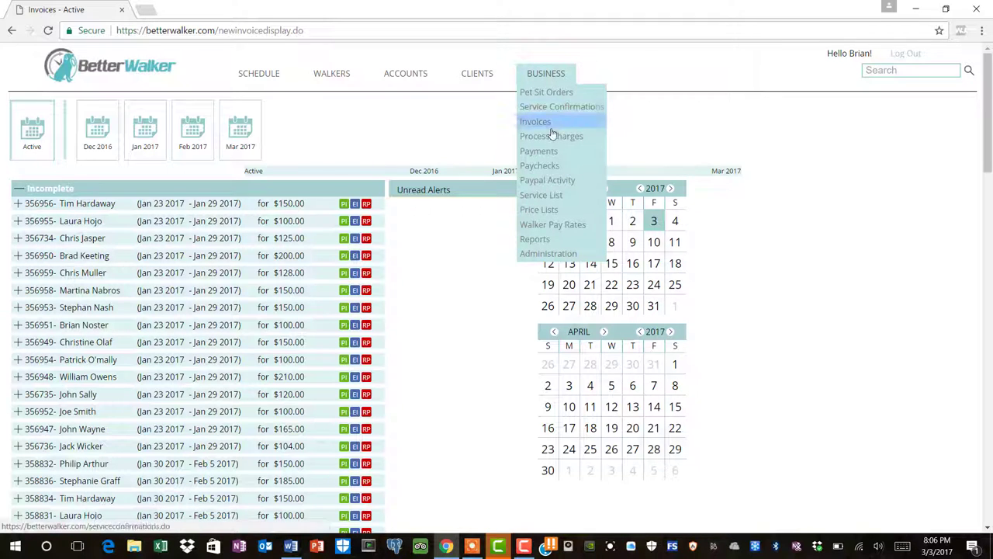